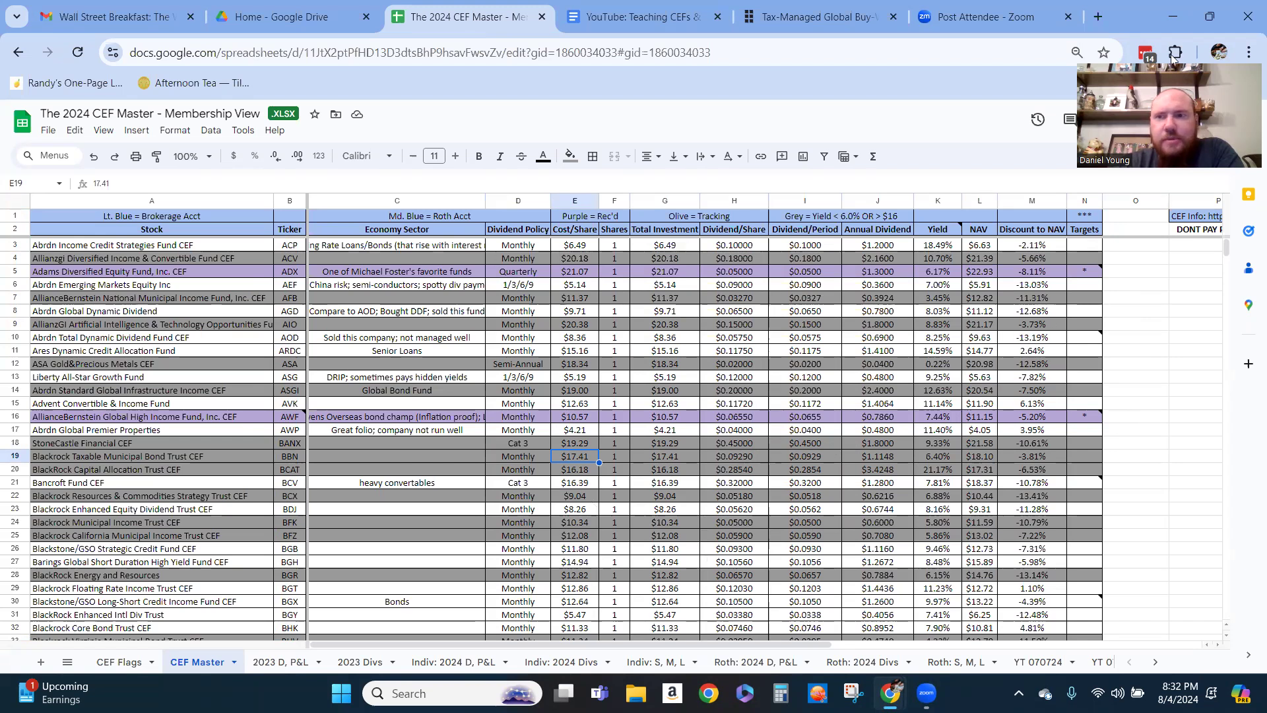
Sort the CEF Master sheet A to Z by Discount to NAV, and Z to A by Targets.
drag(1179, 64, 1169, 29)
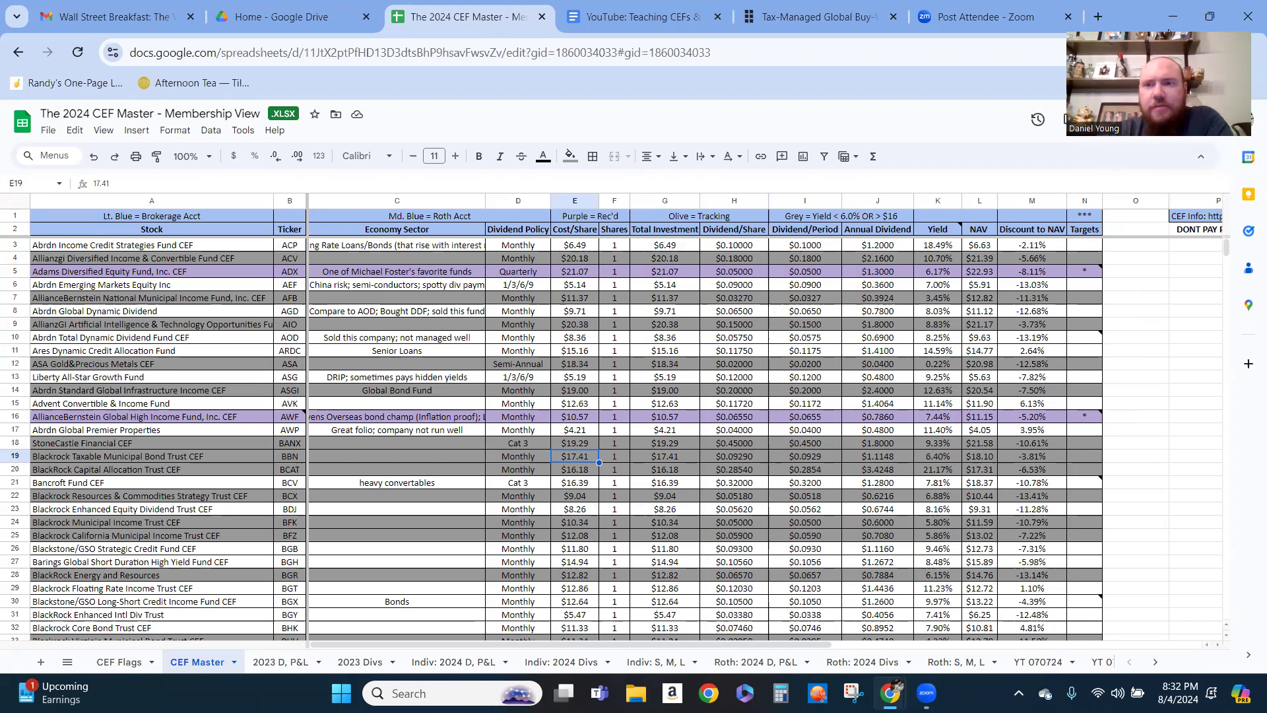
click(1058, 205)
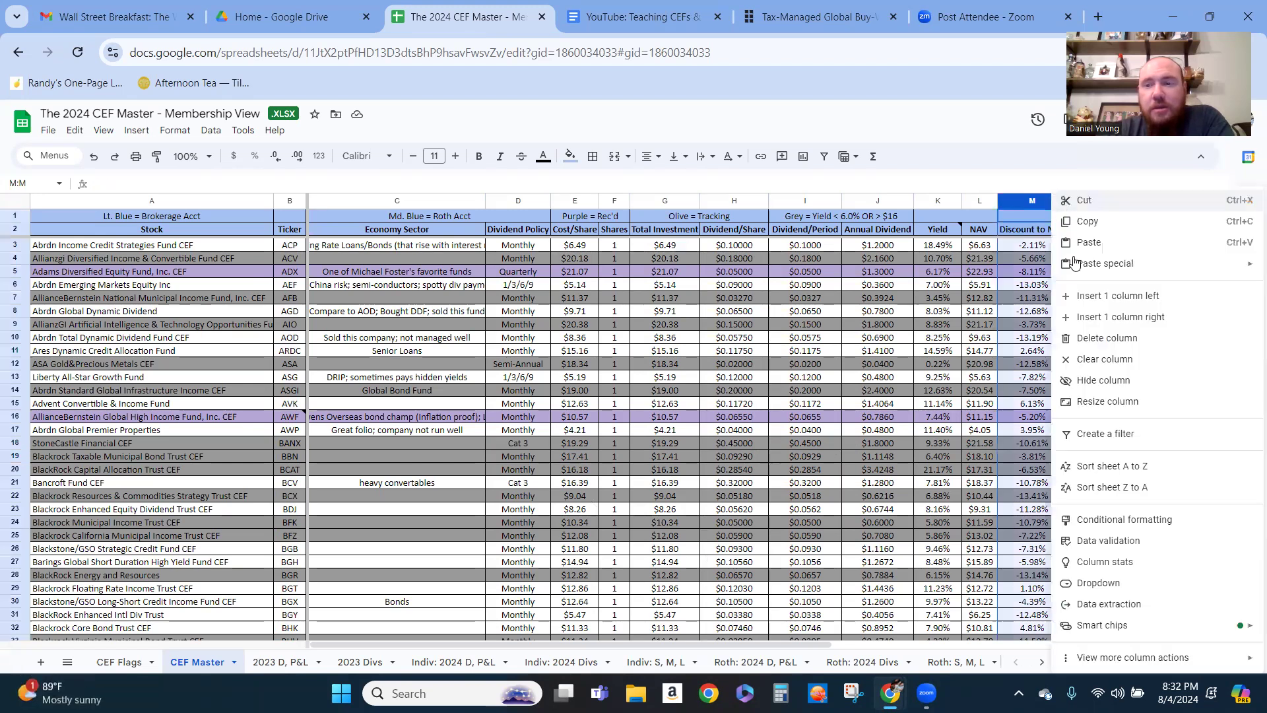
click(1124, 468)
click(1122, 298)
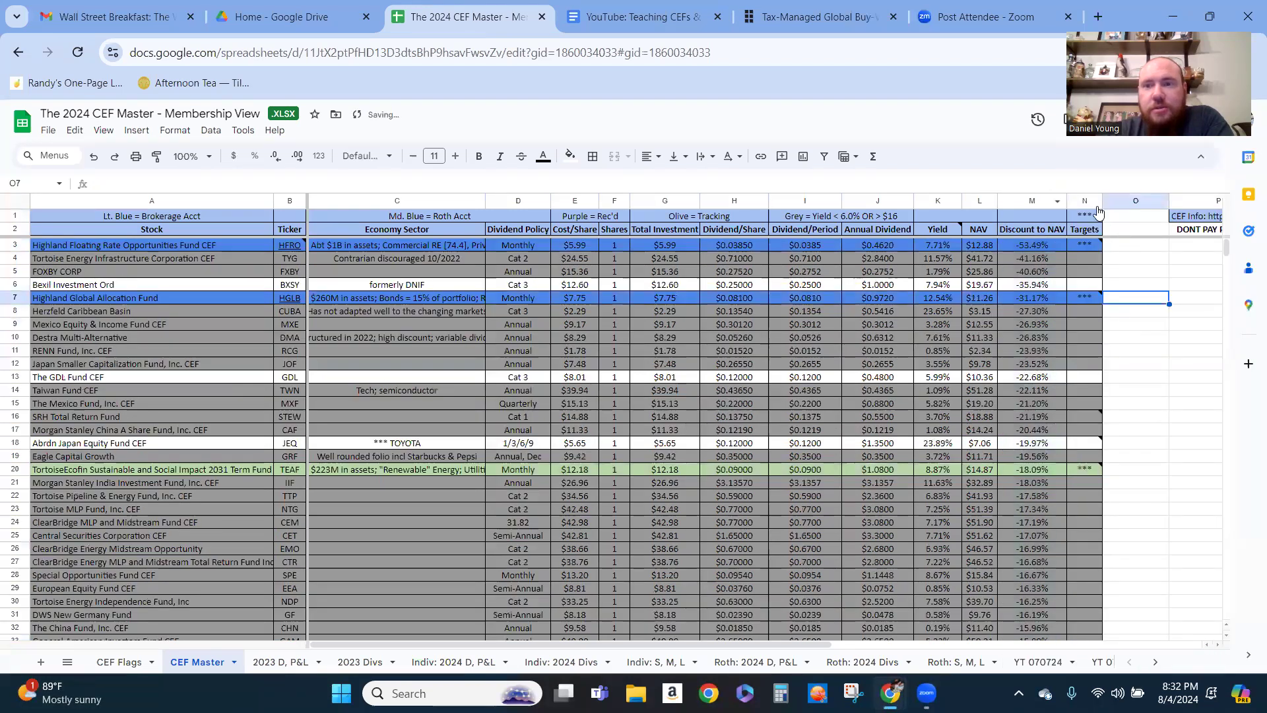
click(1093, 205)
click(1142, 486)
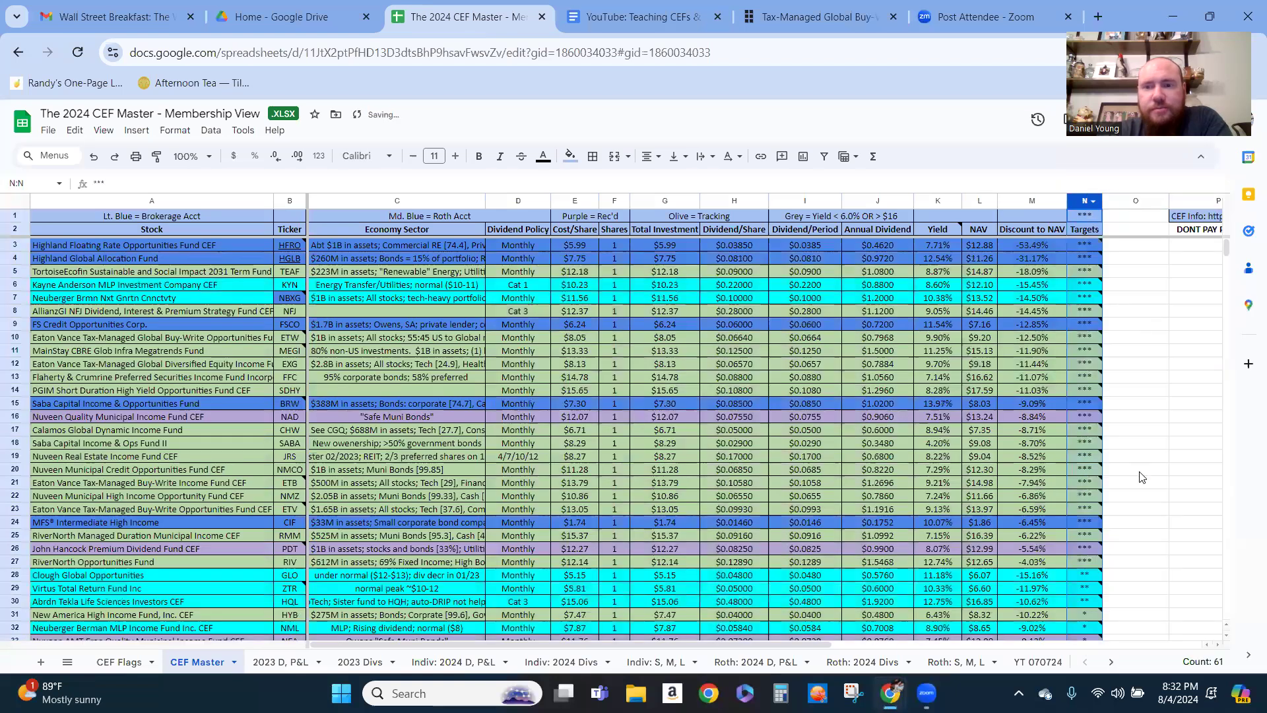
Copy the rows of all funds marked *** in Targets, range A3:N27.
drag(1087, 562, 244, 496)
drag(253, 336, 265, 245)
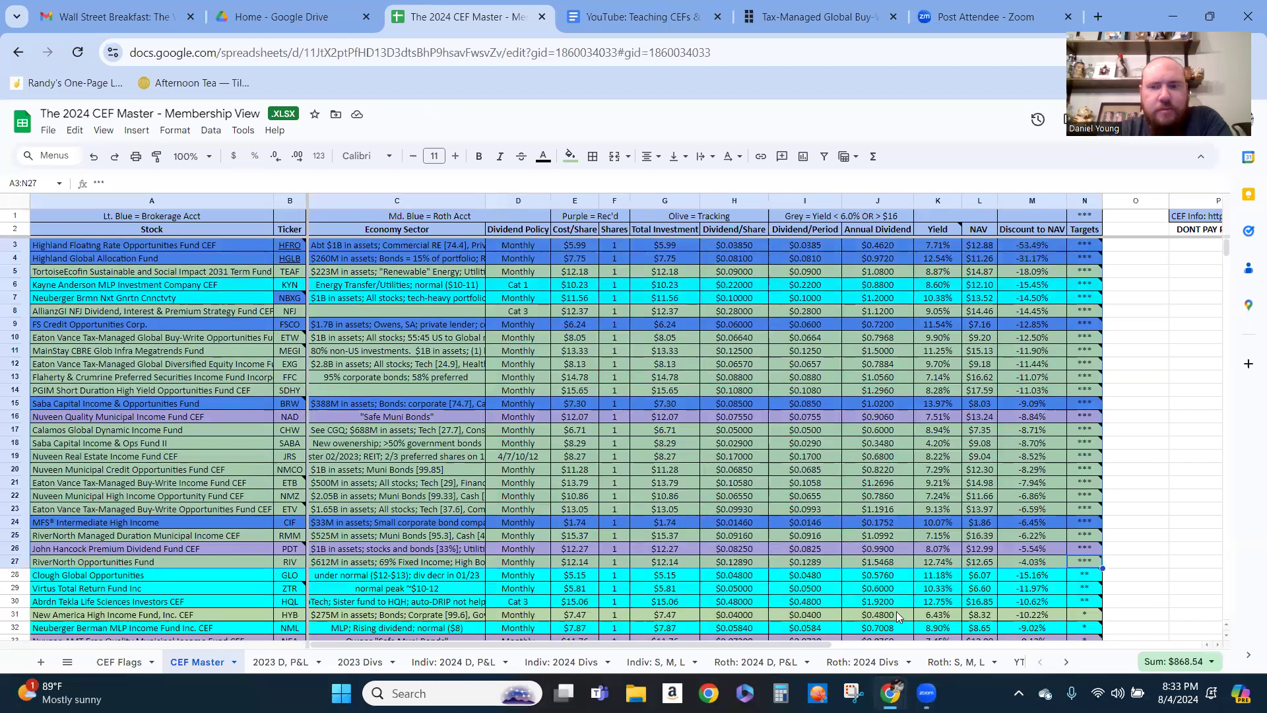
right_click(368, 371)
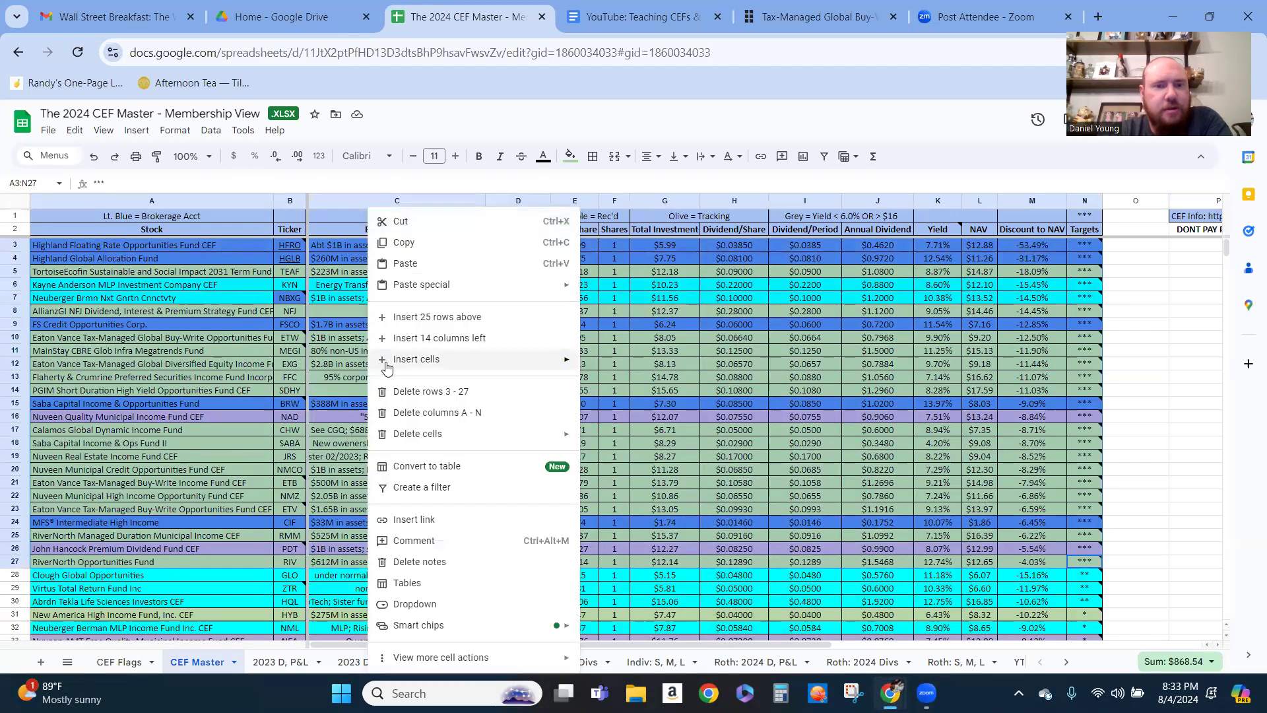
click(413, 245)
click(1133, 311)
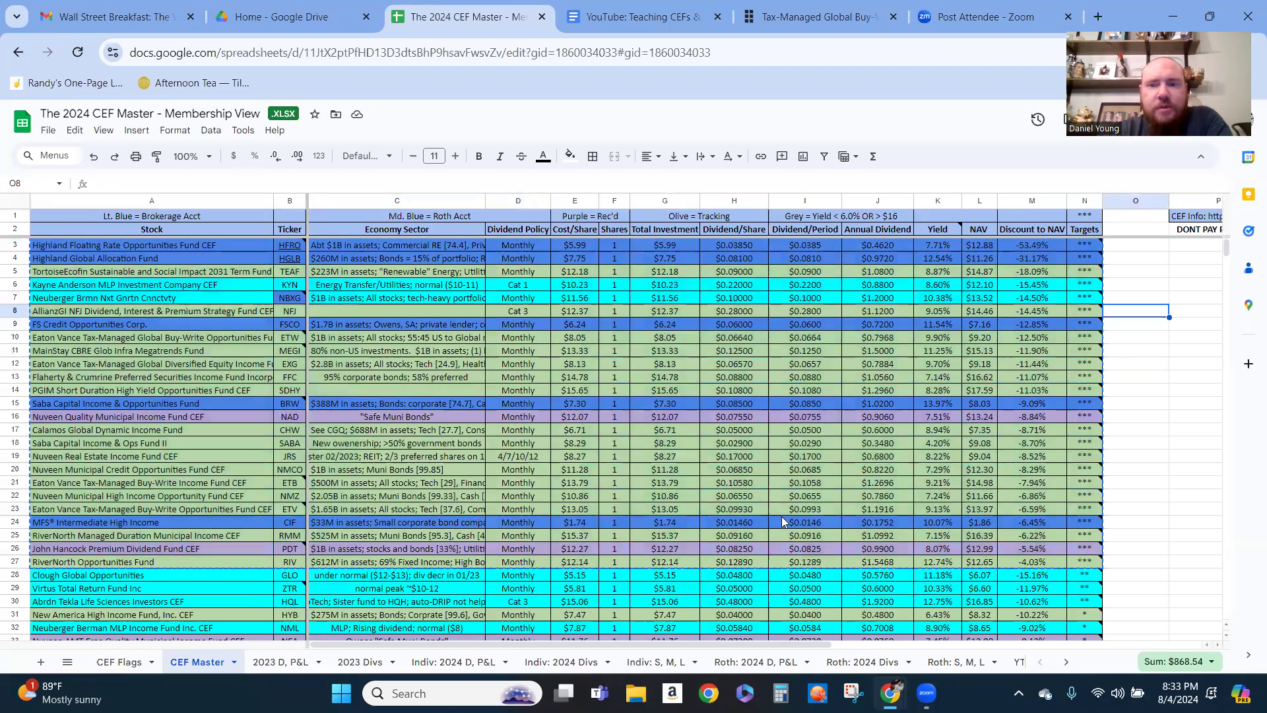
Read the Targets cell notes for the HFRO and BRW funds.
drag(733, 644, 972, 643)
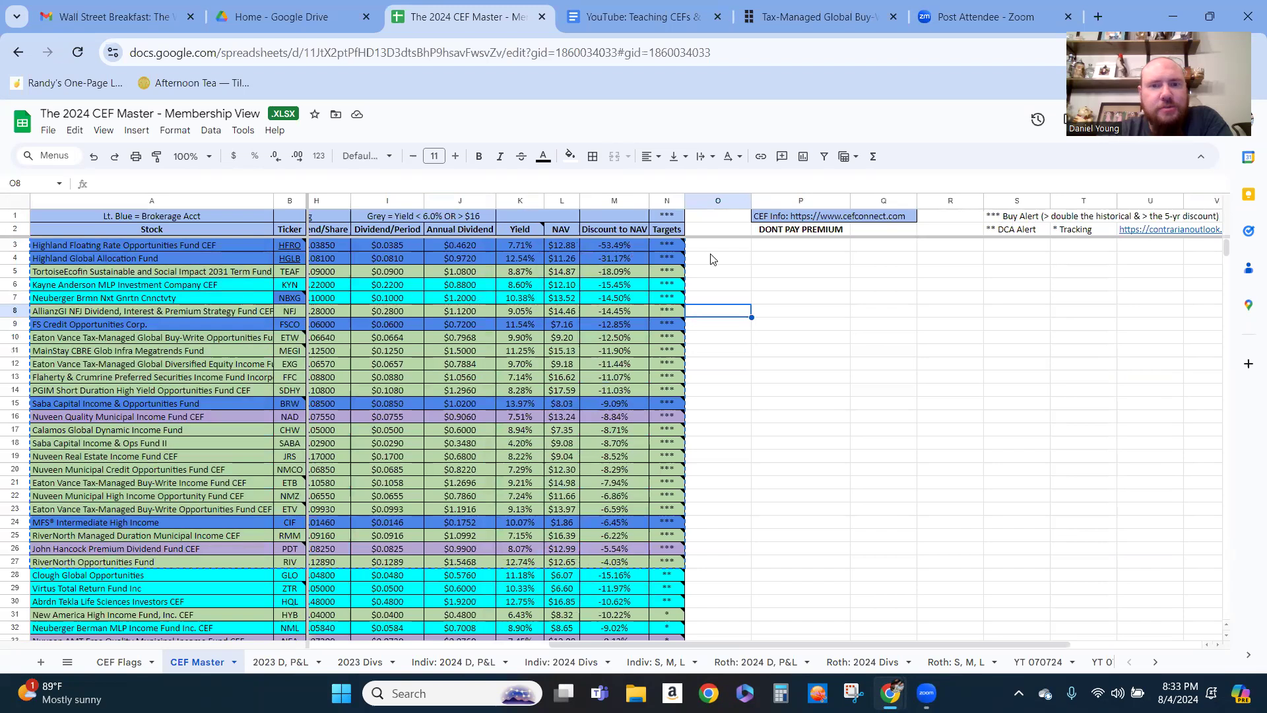
mouse_move(674, 247)
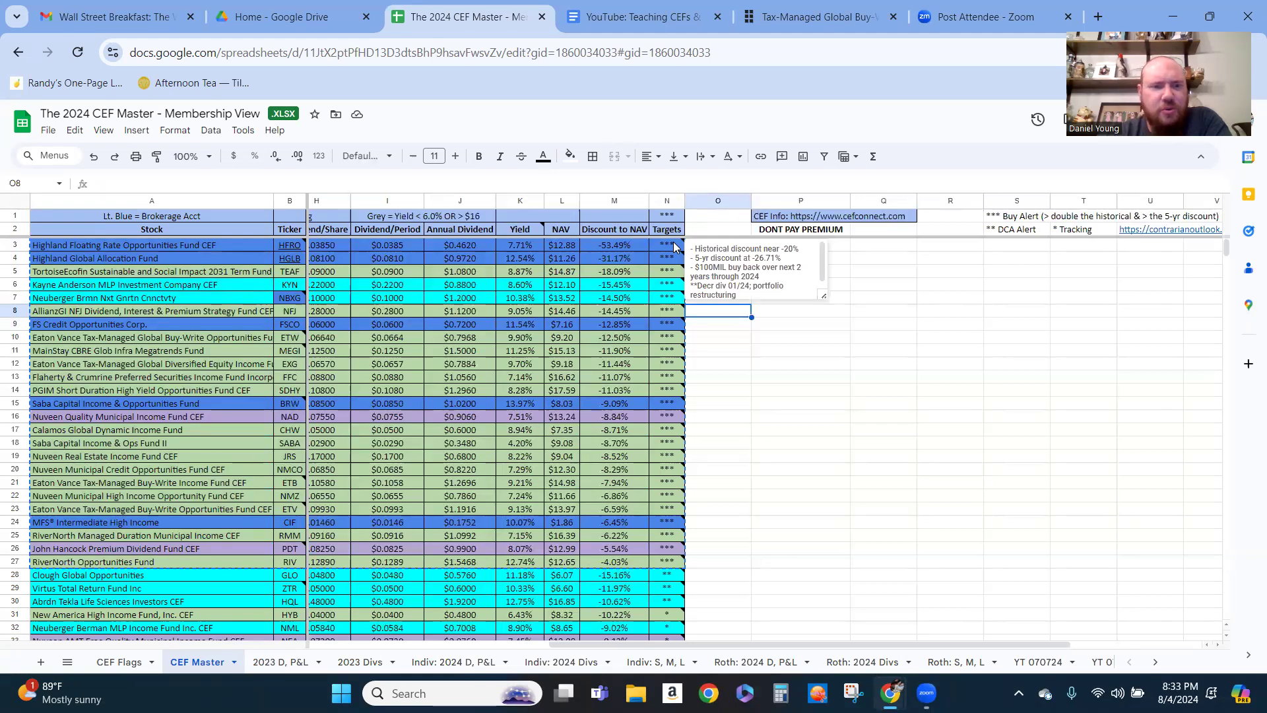
mouse_move(677, 410)
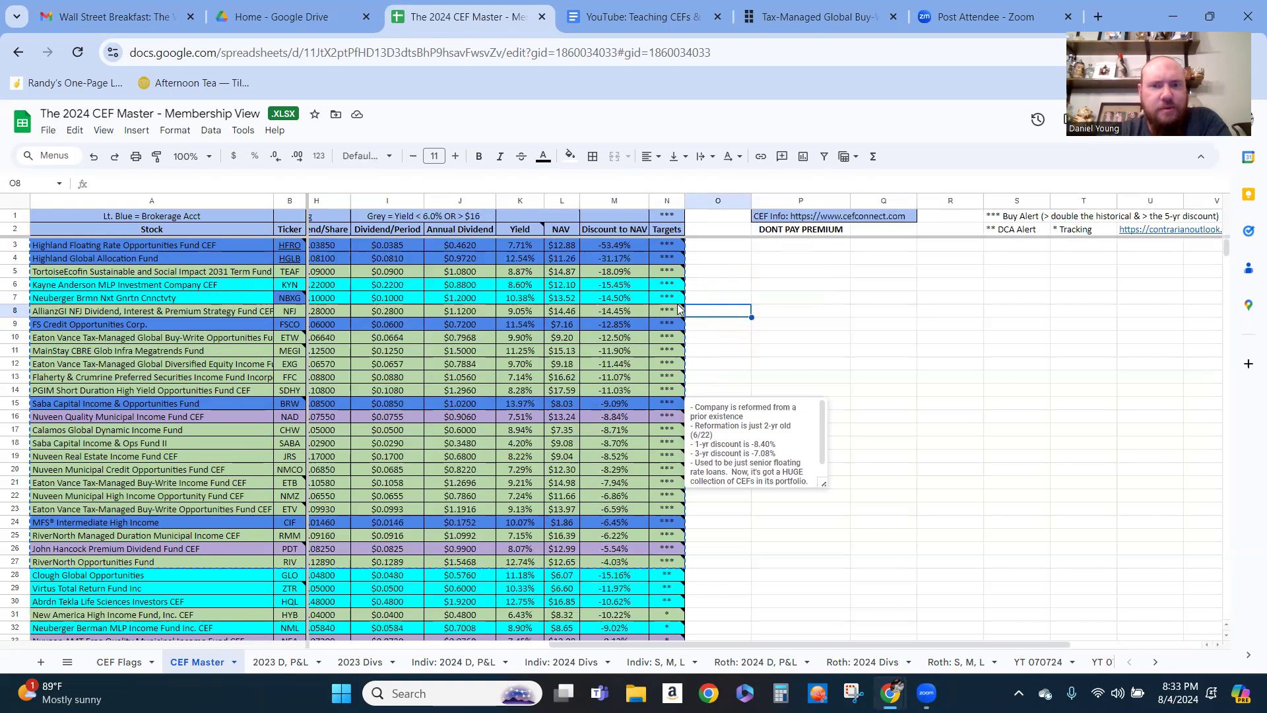
mouse_move(681, 301)
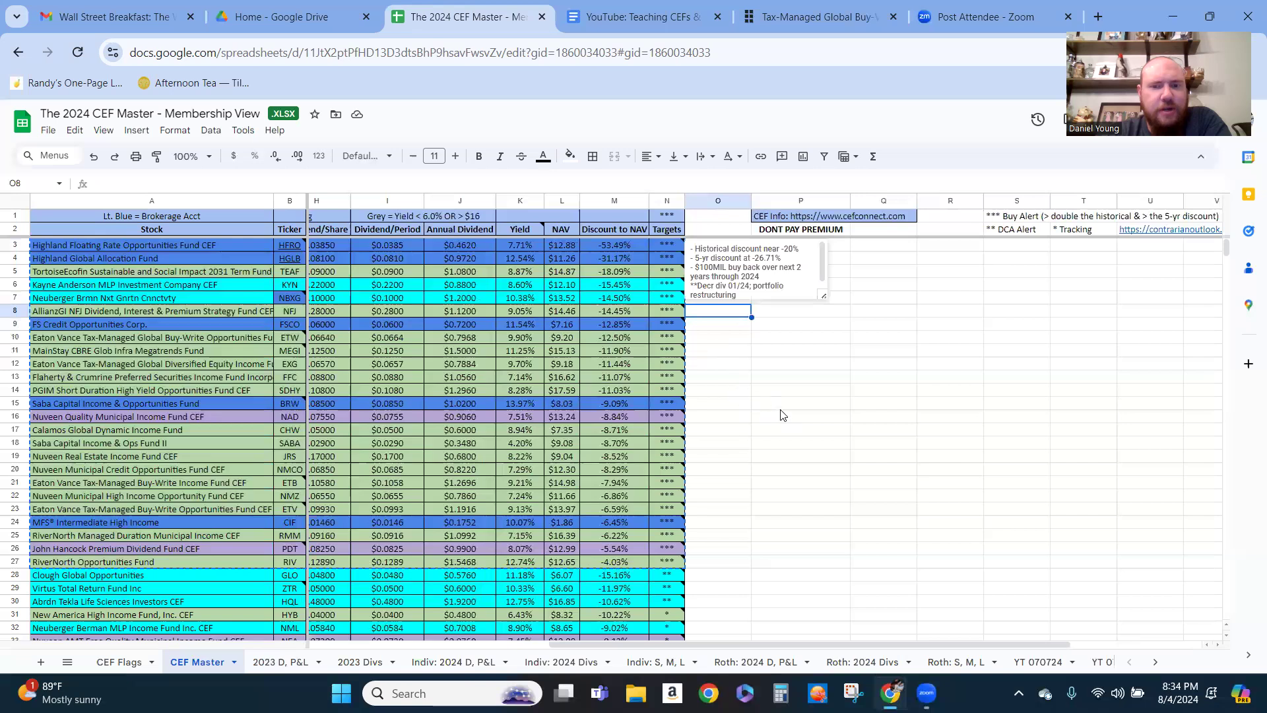
click(788, 526)
Copy the *** fund rows A3:N27 and paste them into the YT 080324 sheet starting at cell A4.
scroll(810, 563, left, 5)
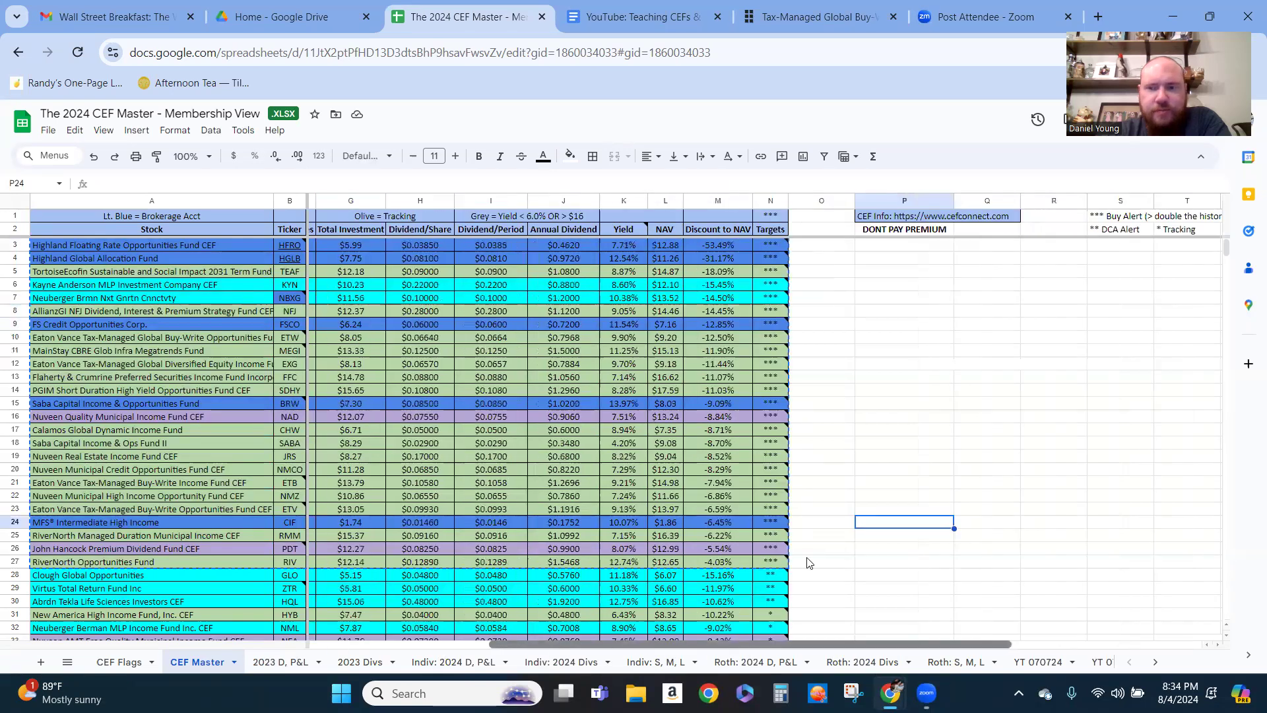
drag(298, 428, 270, 251)
right_click(270, 251)
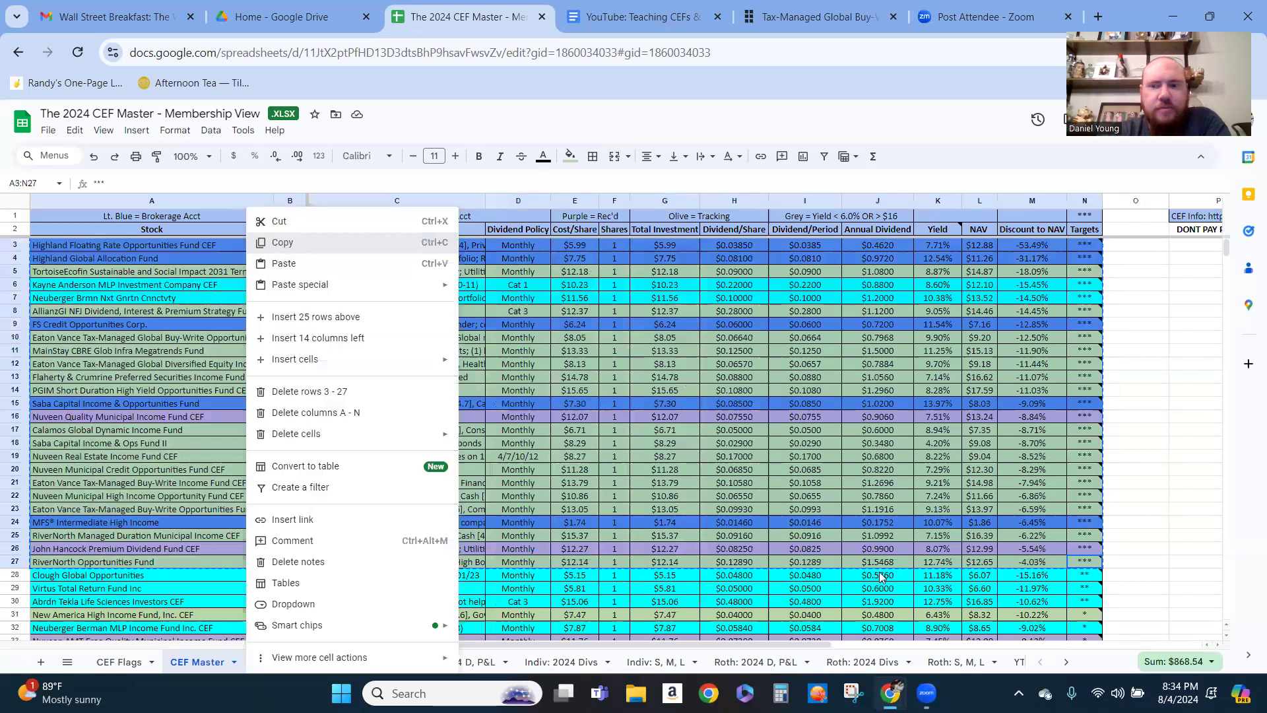
click(1066, 662)
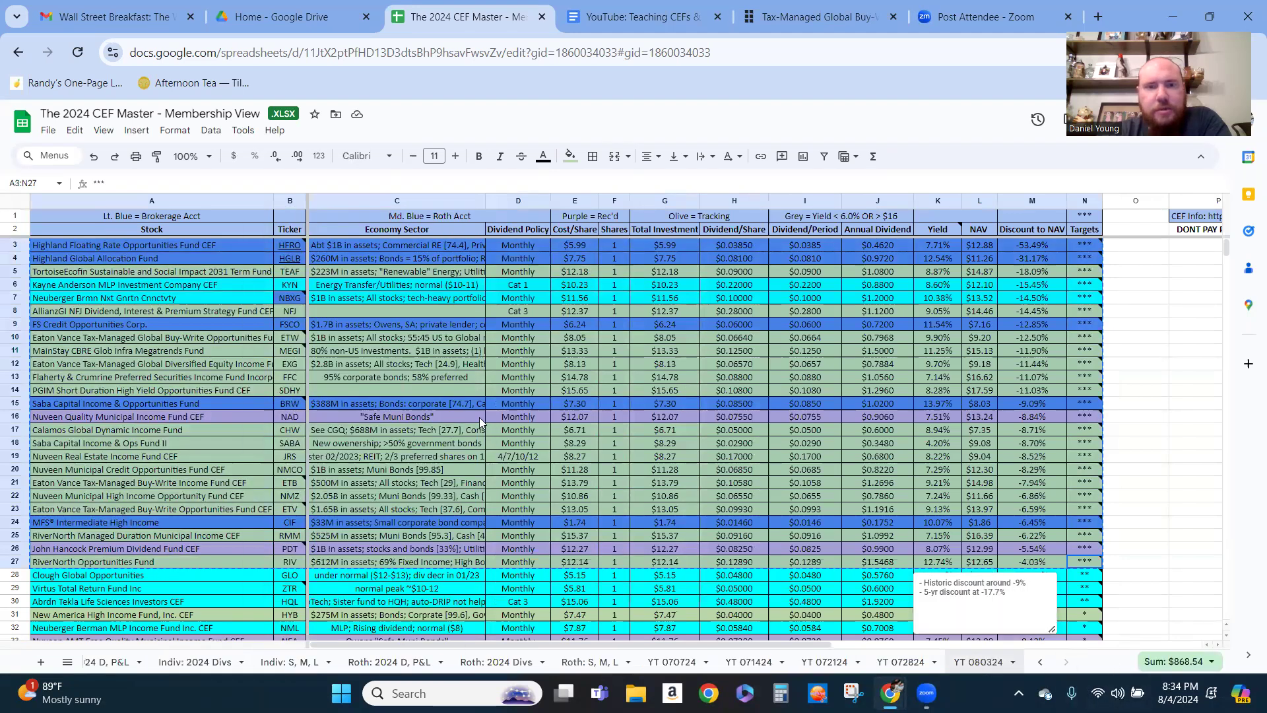
click(988, 664)
click(193, 261)
right_click(194, 263)
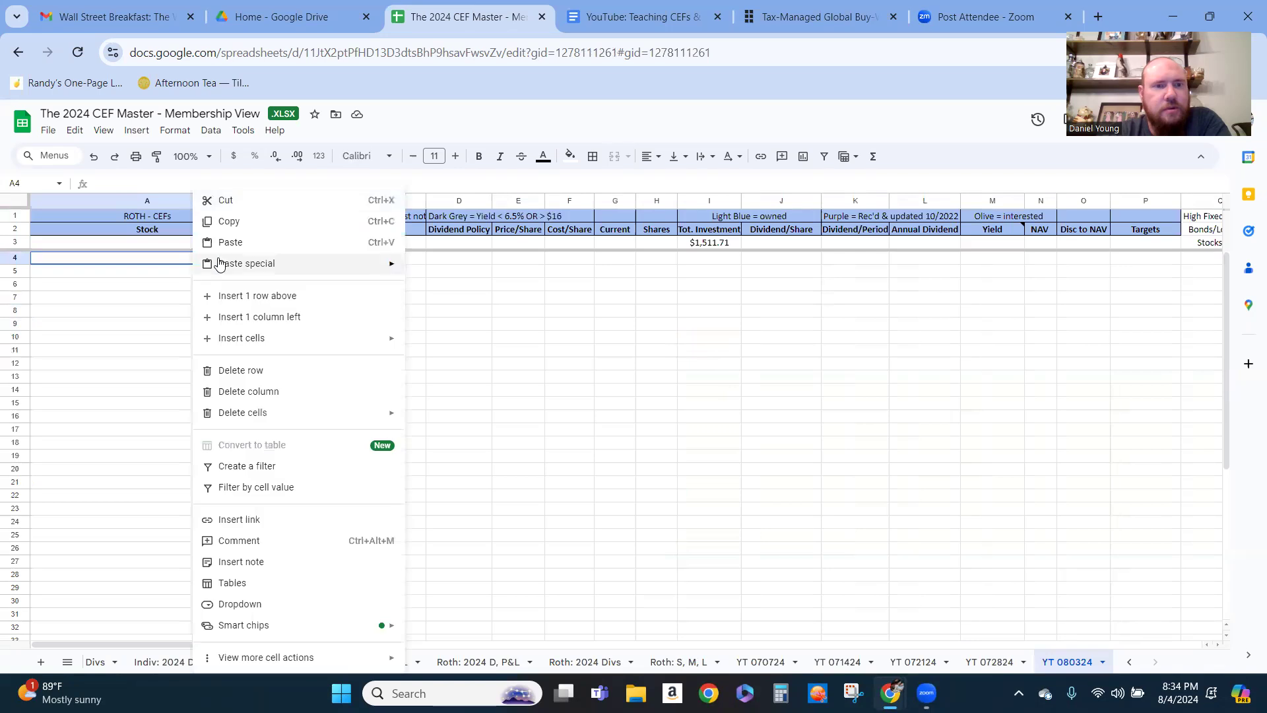
key(ctrl+v)
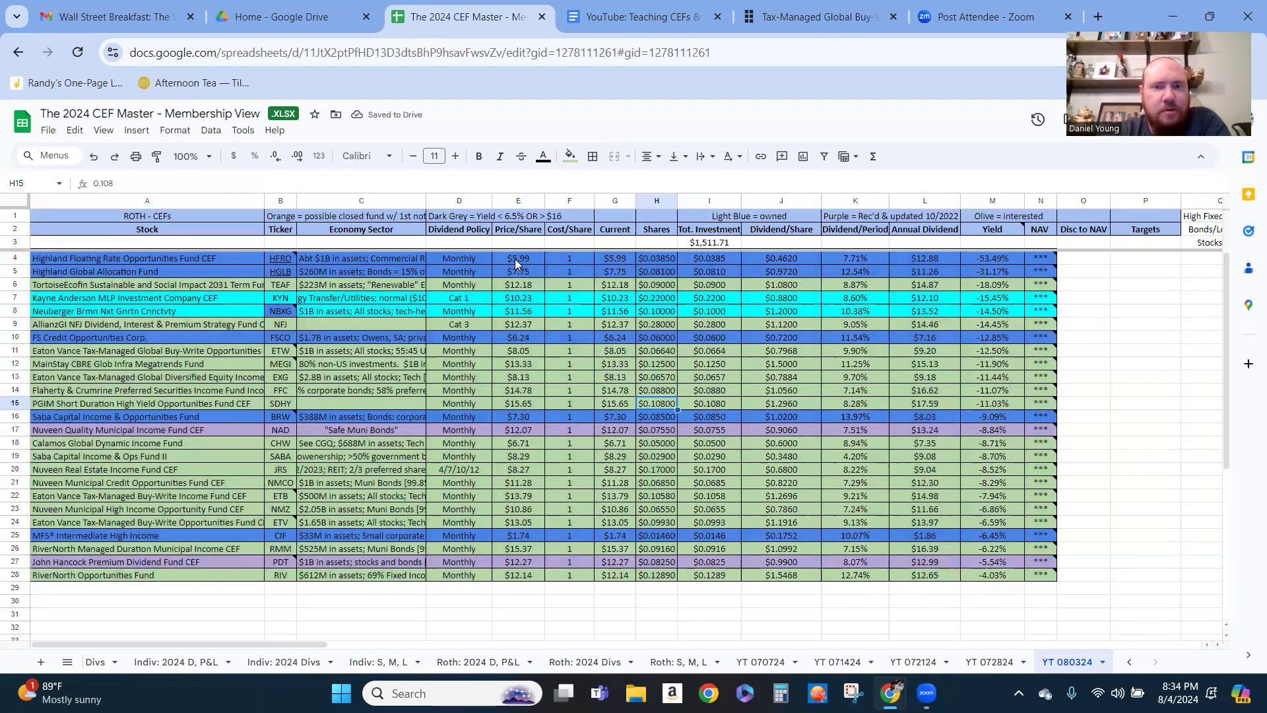
Insert blank cells at E4:E28 under Price/Share, shifting the pasted data right.
drag(517, 264, 518, 576)
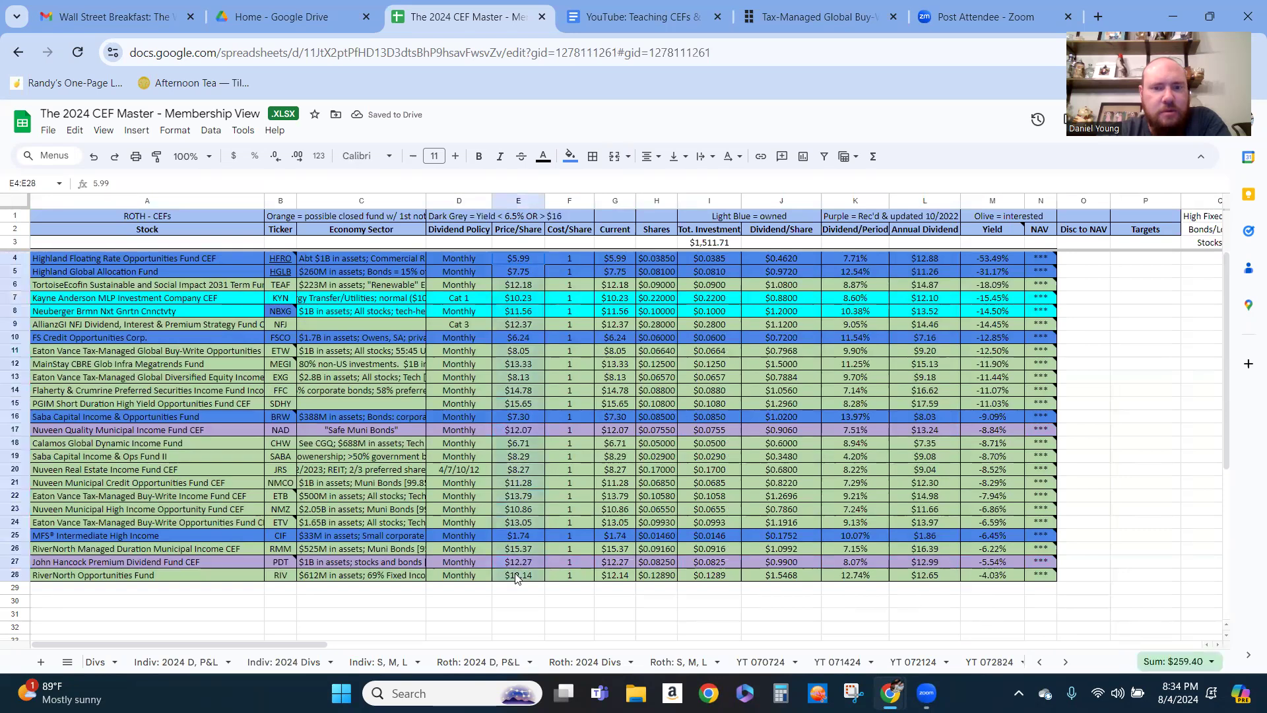
right_click(520, 482)
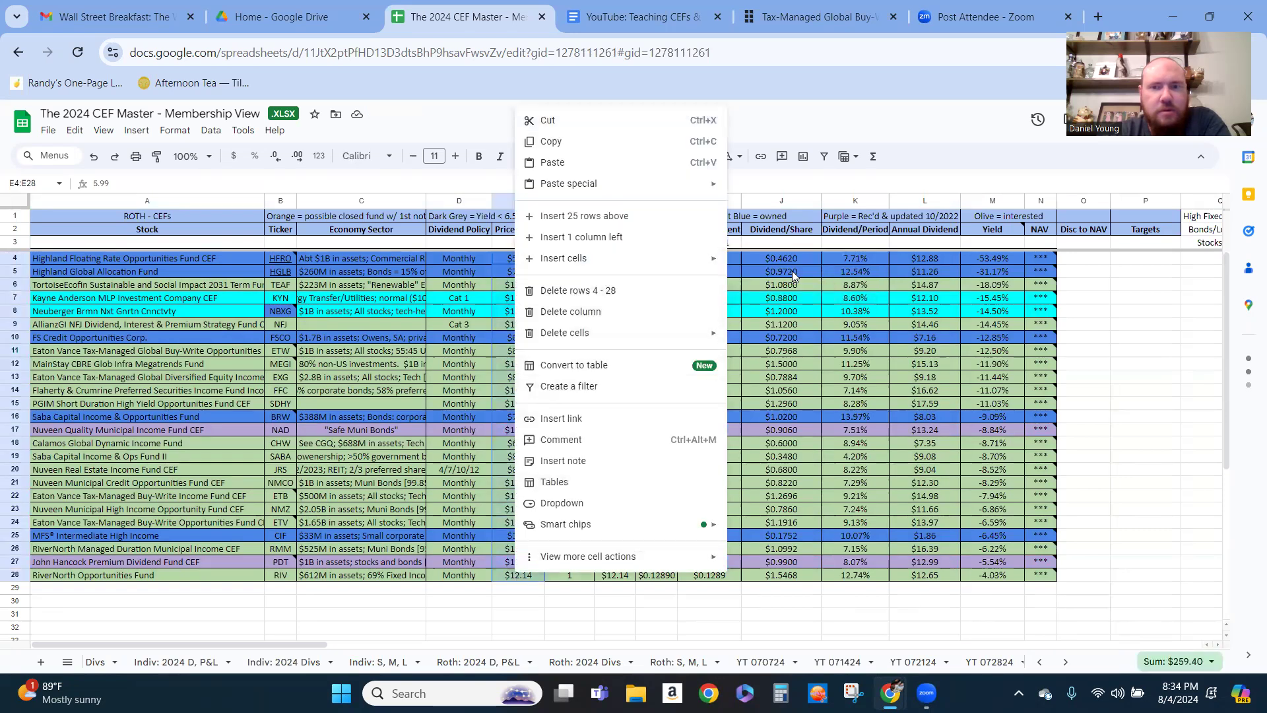
click(764, 260)
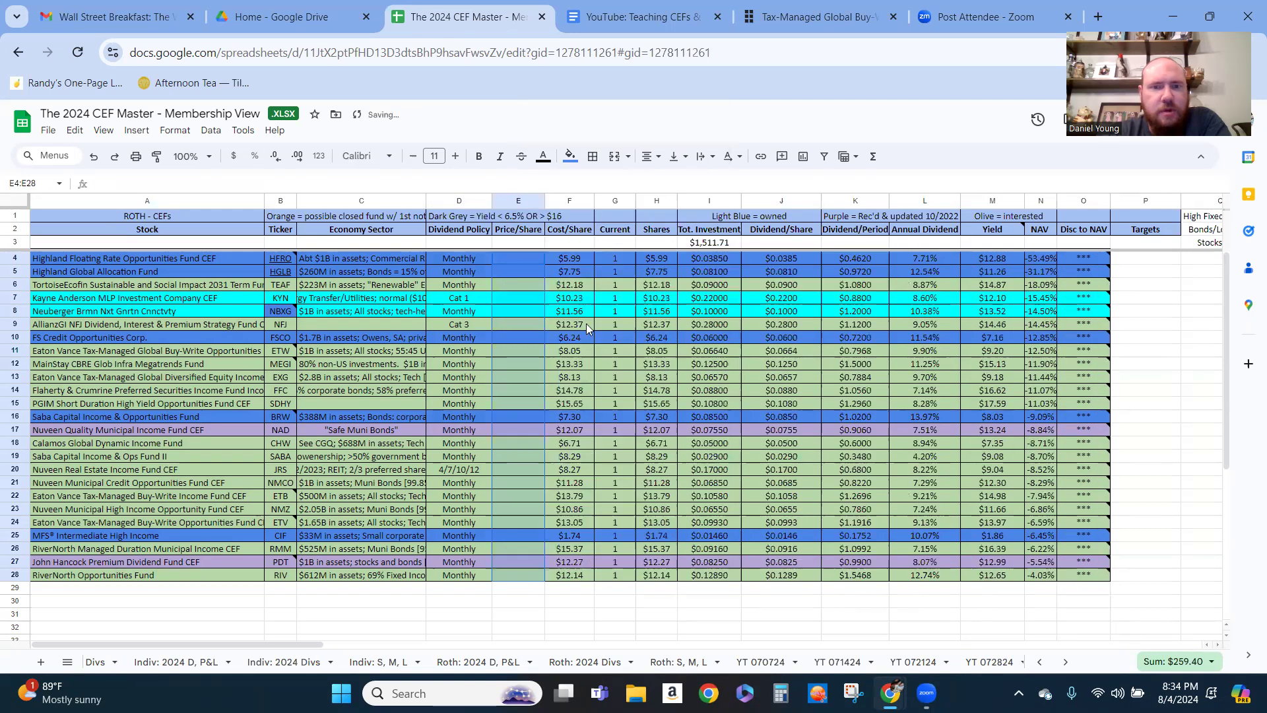
click(525, 299)
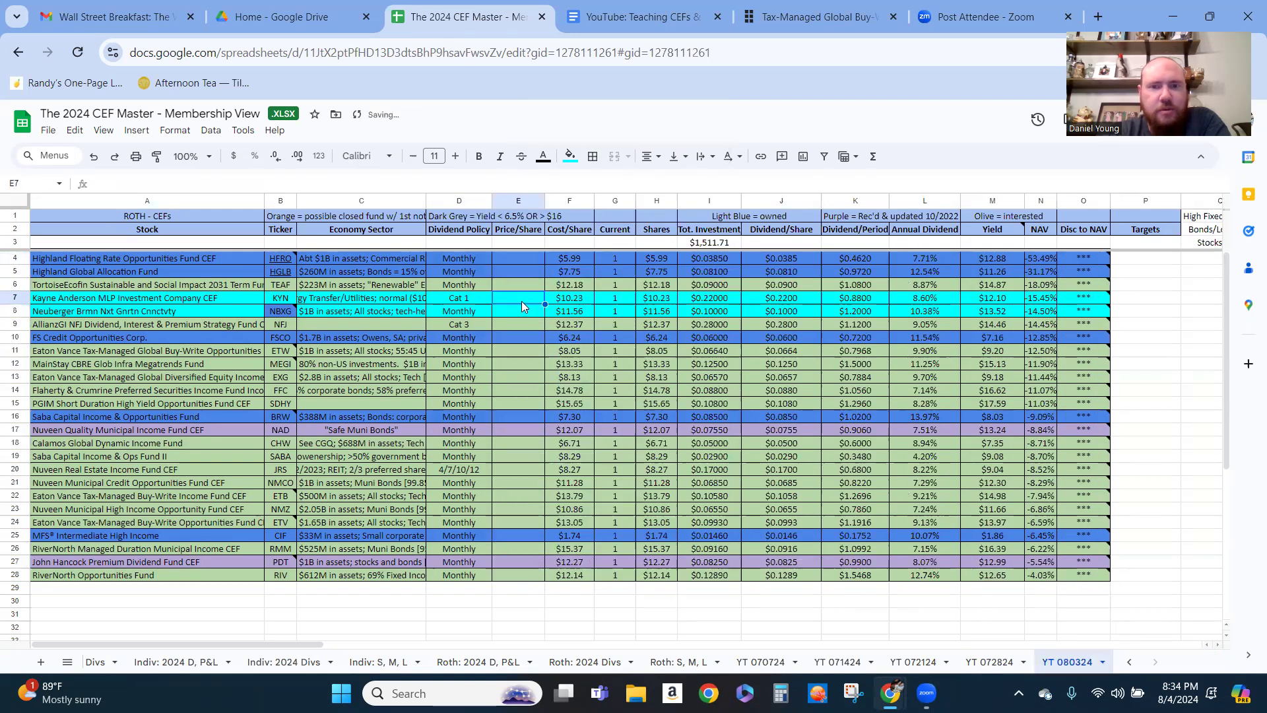
Insert blank cells at G4:G28 under Current, shifting the remaining data right.
drag(625, 261, 617, 576)
right_click(618, 577)
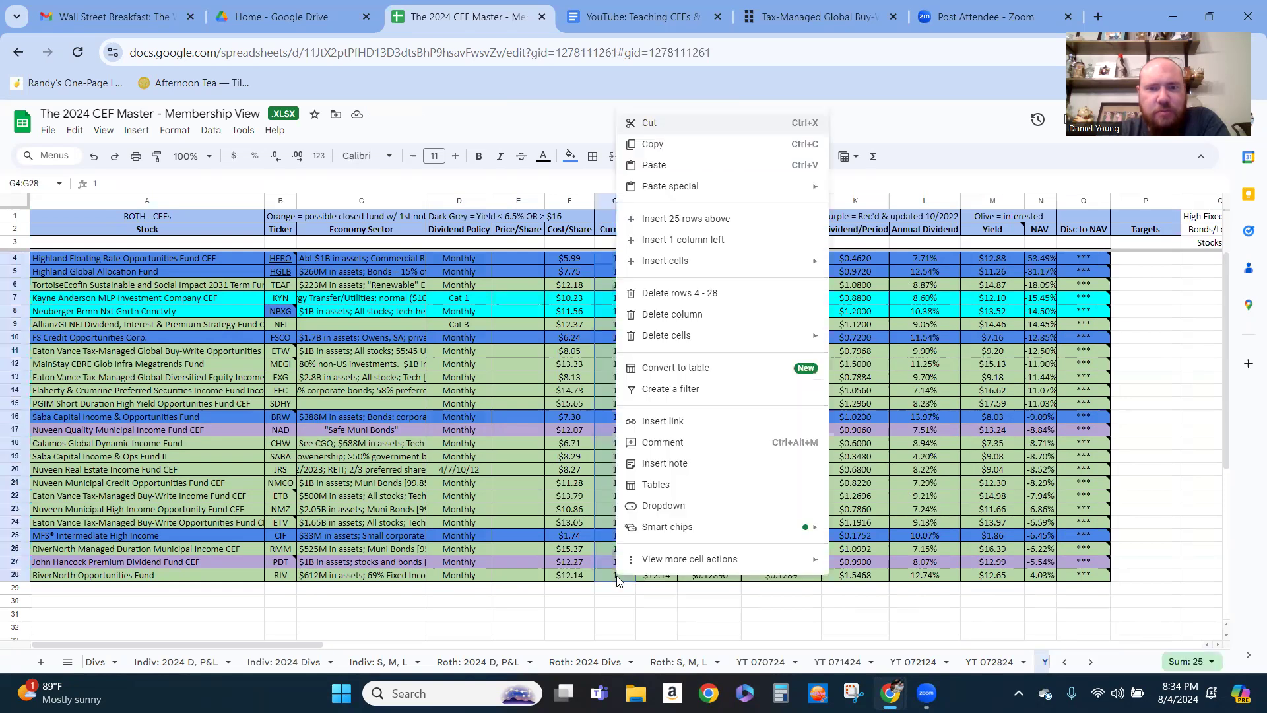
mouse_move(654, 274)
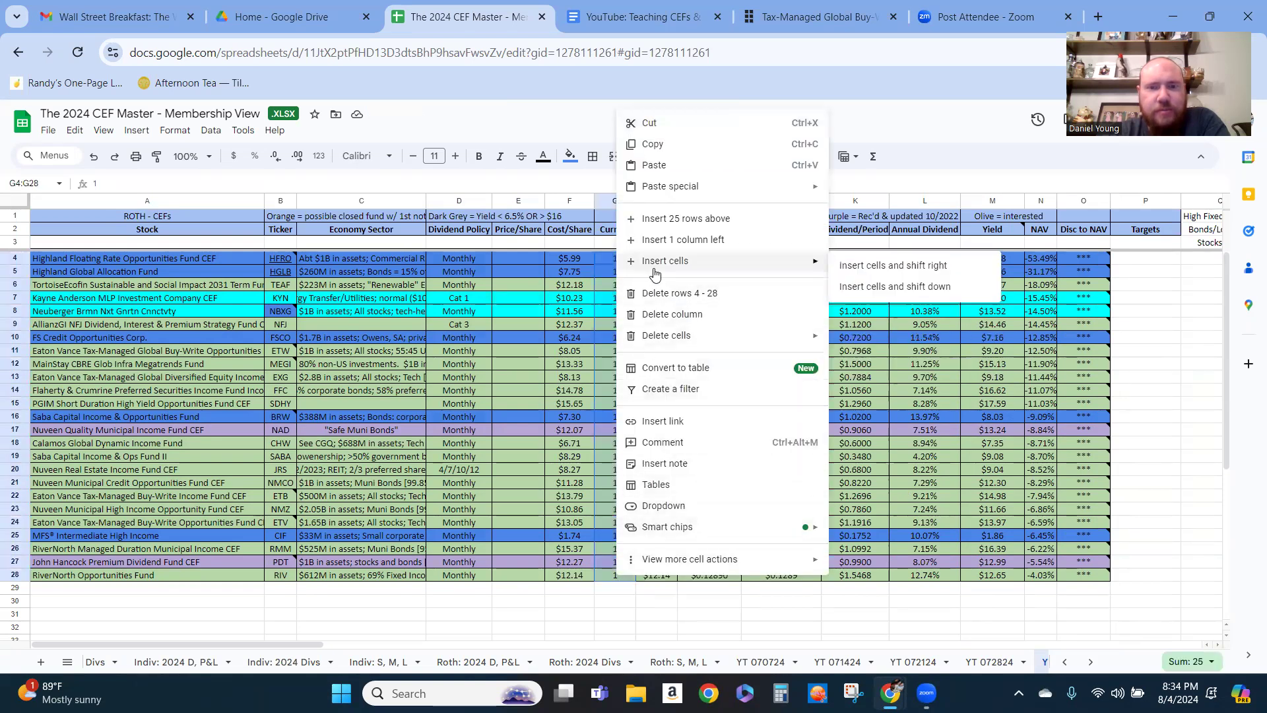
click(885, 265)
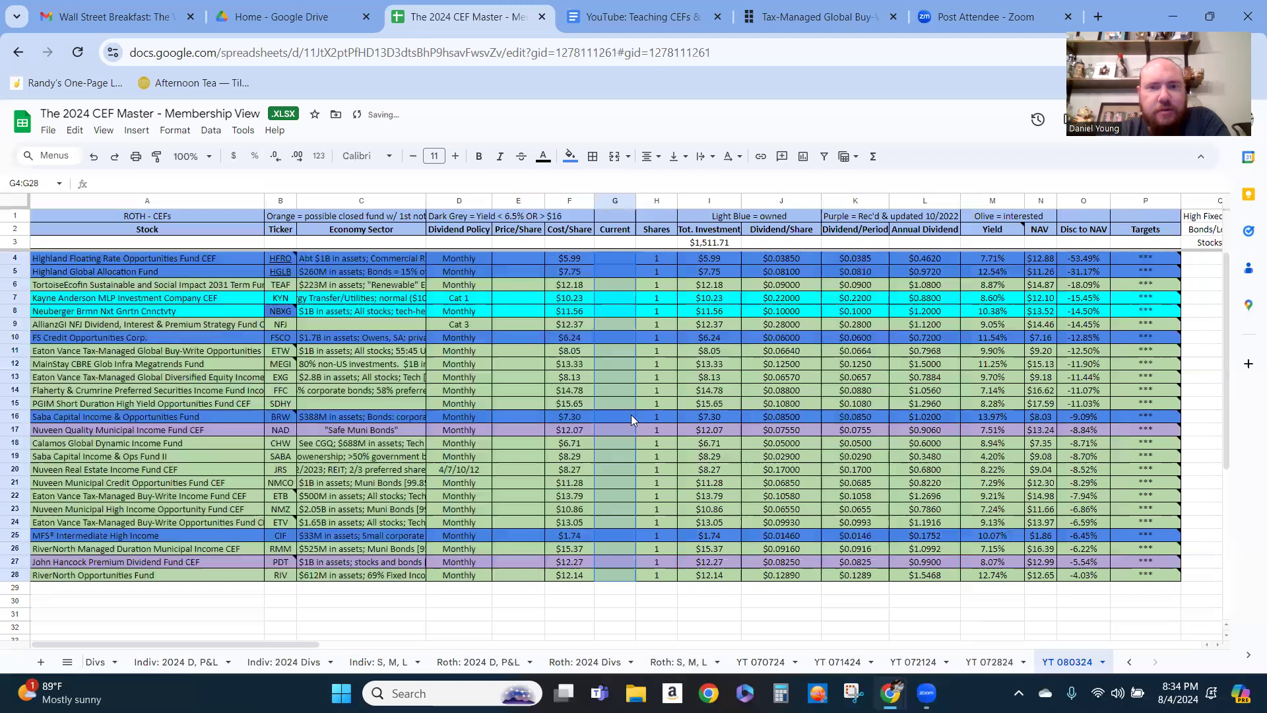
click(656, 324)
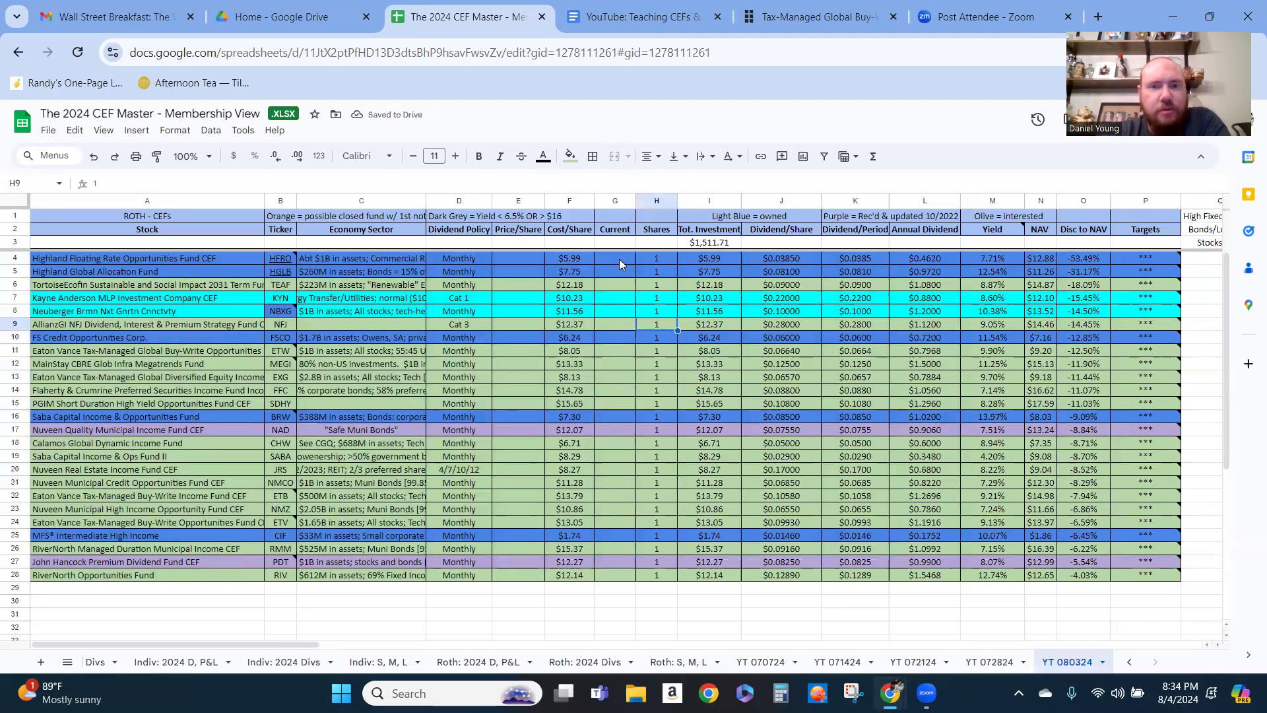
Enter 200 in the Current column for both Highland funds, HFRO and HGLB.
click(619, 259)
text(200)
key(Return)
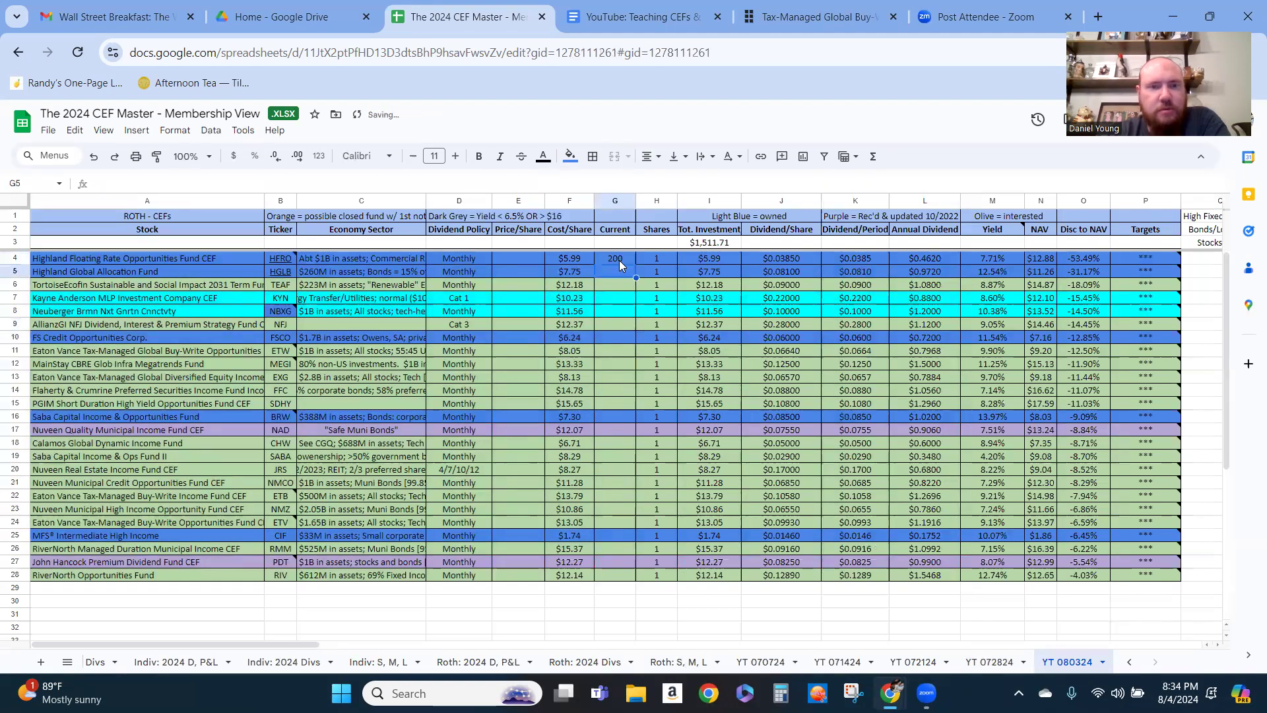
text(200)
key(Return)
Enter 300 in the Current column for FS Credit Opportunities Corp.
key(Down)
key(Down)
key(Down)
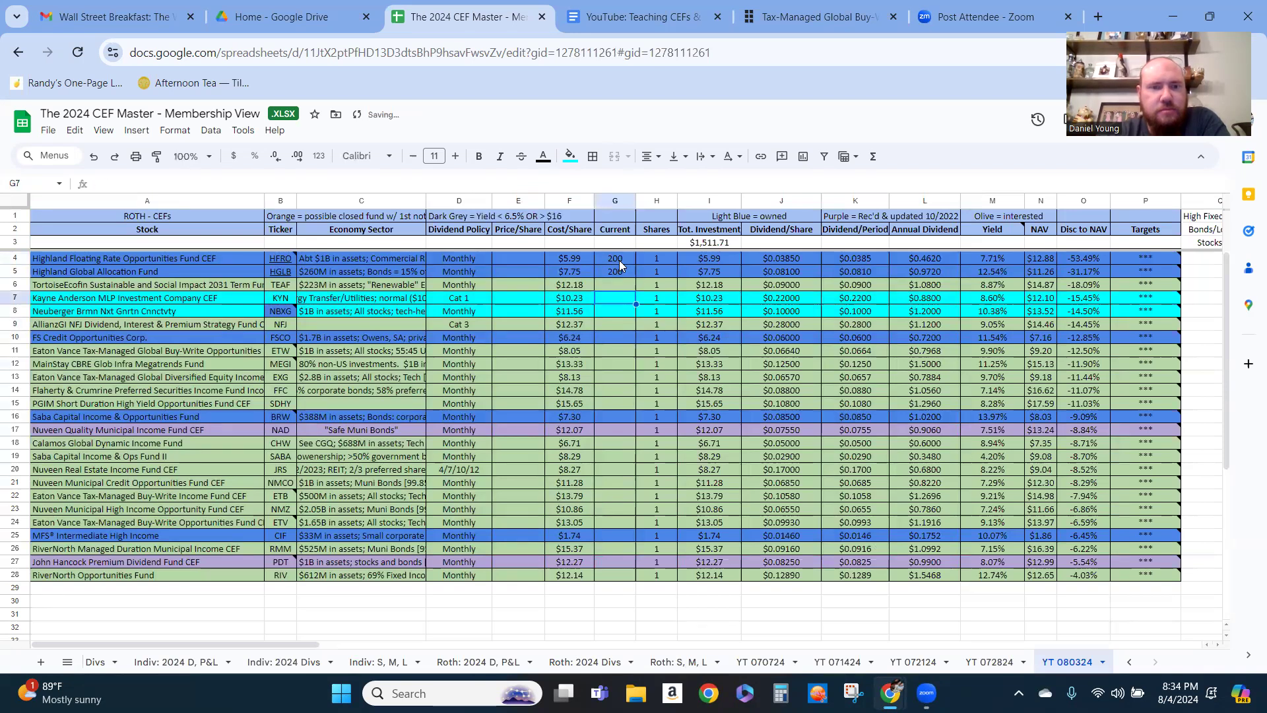
text(3)
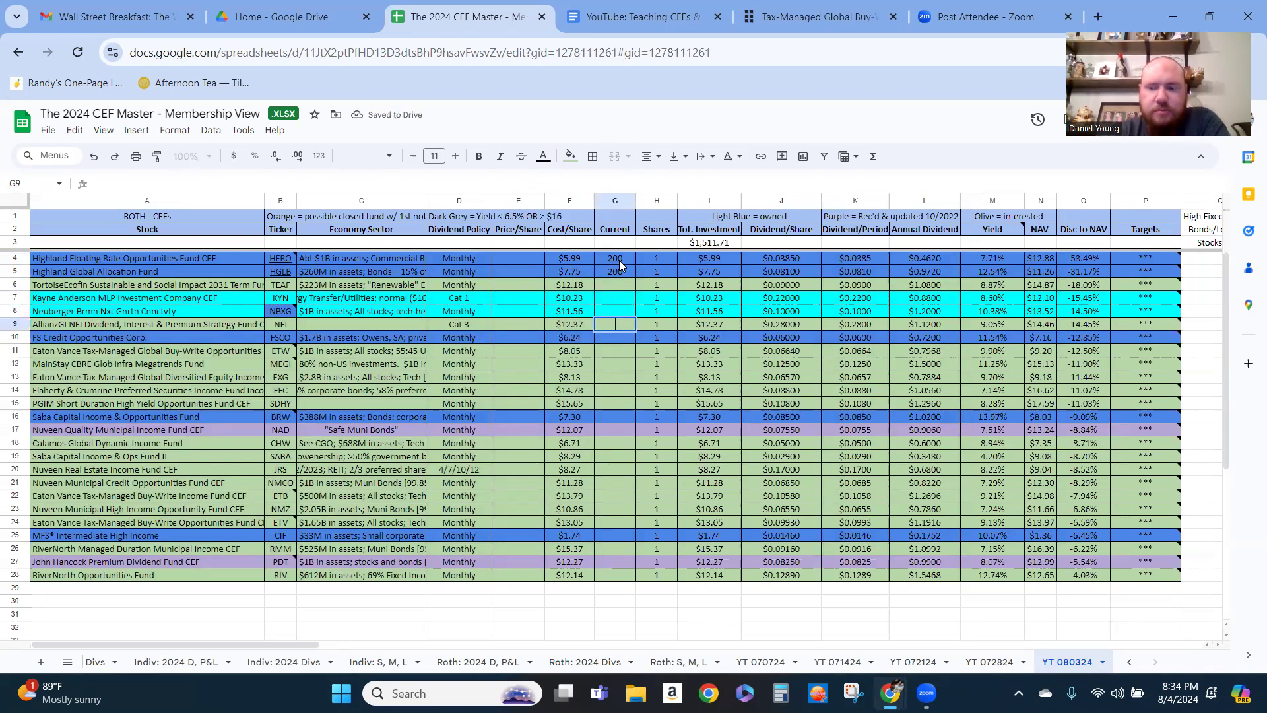
key(Escape)
key(Down)
text(300)
key(Return)
Enter 250 in the Current column for Saba Capital Income & Opportunities Fund (BRW).
key(Down)
key(Down)
key(Down)
key(Down)
key(Down)
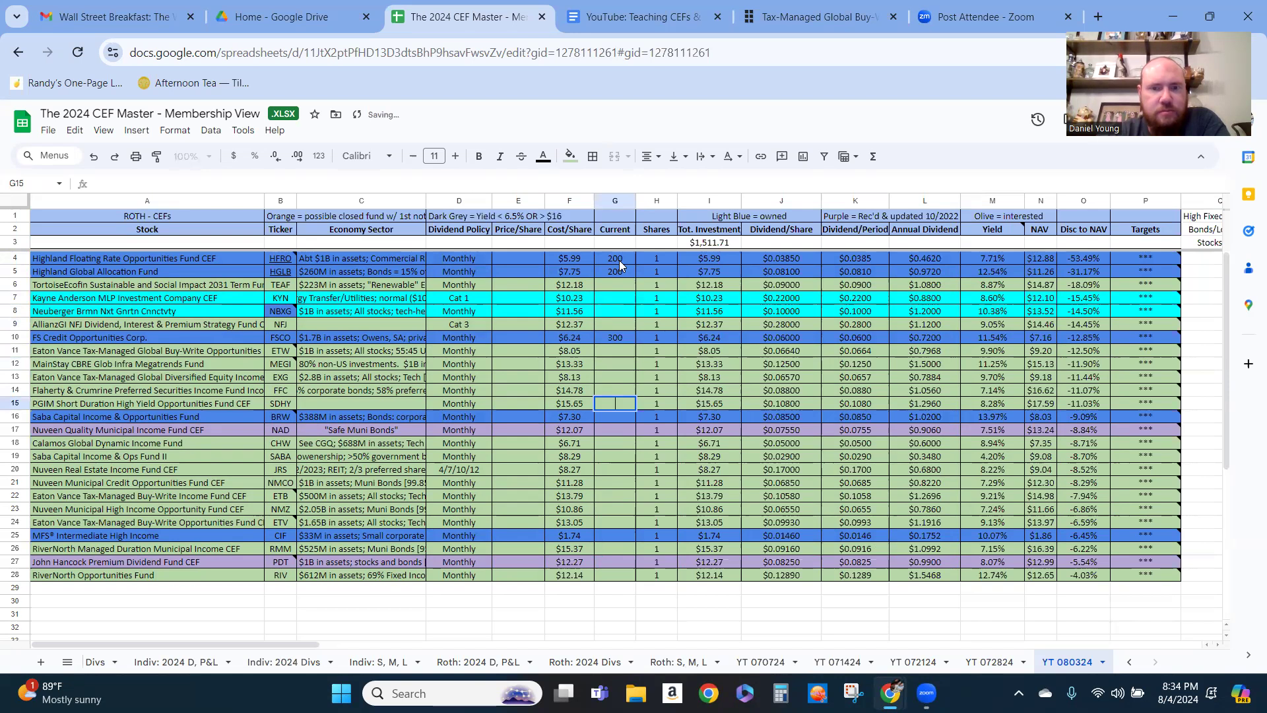
text(250)
key(Return)
Enter 100 in the Current column for MFS Intermediate High Income (CIF).
key(Down)
key(Down)
key(Down)
key(Down)
key(Down)
key(Down)
key(Down)
key(Down)
text(100)
key(Return)
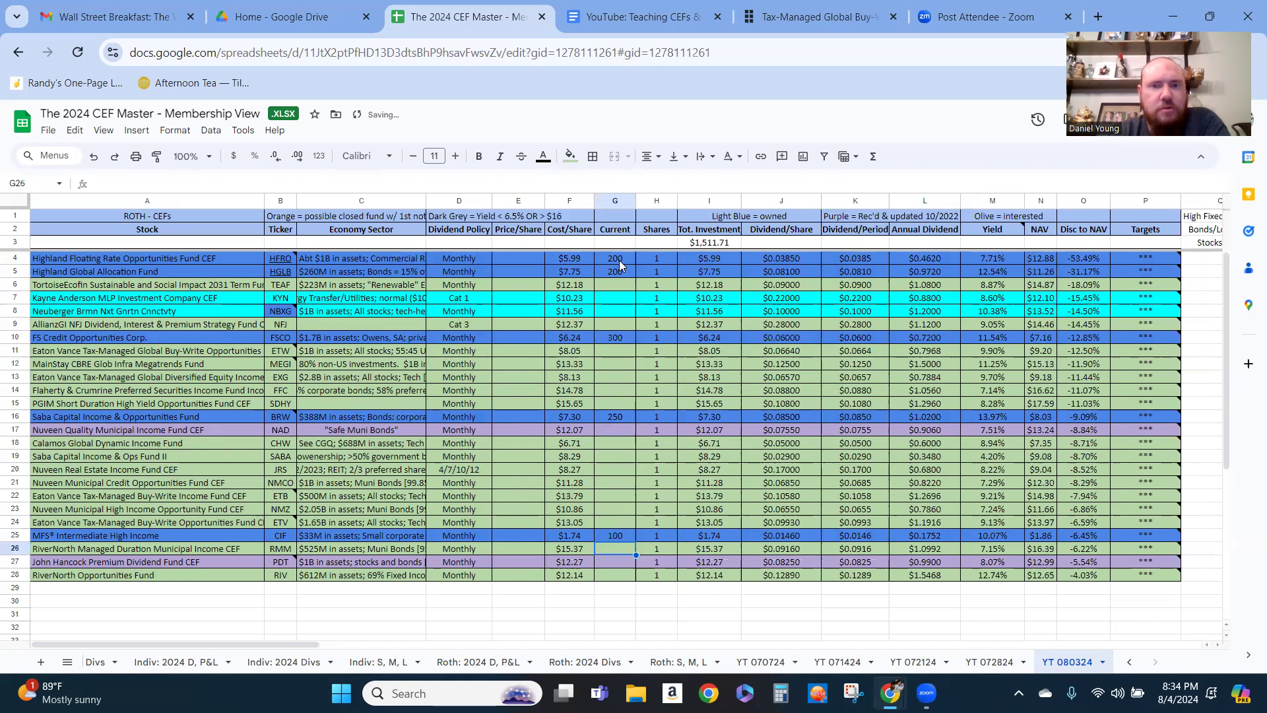
Fill the Current column with 400 for Kayne Anderson (KYN) and 50/50 for Neuberger (NBXG).
click(632, 300)
text(400)
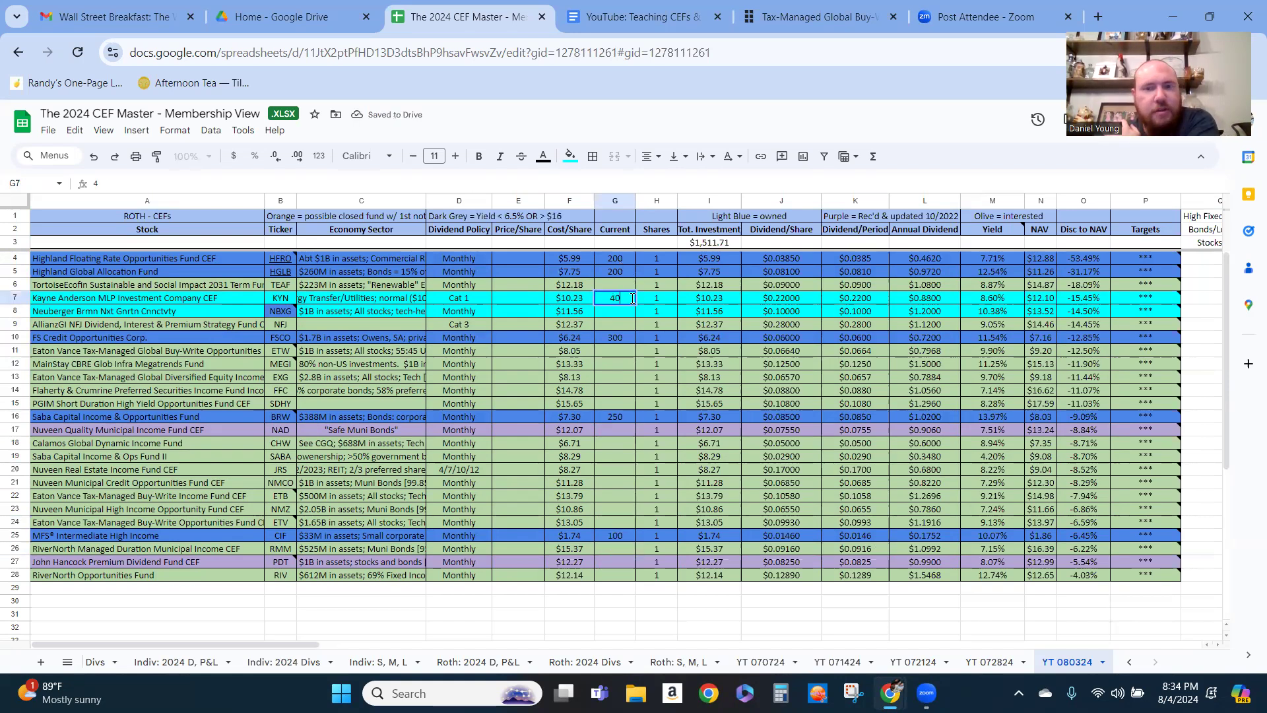
key(Return)
text(50/50)
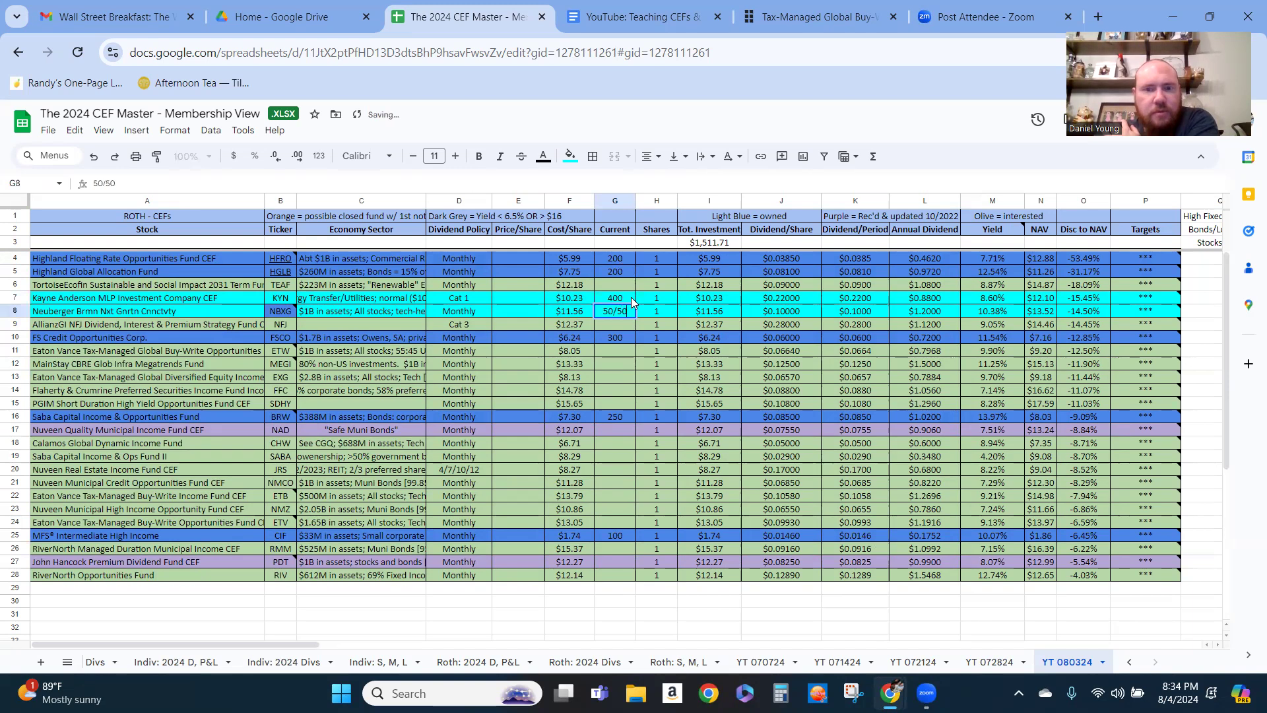
key(Return)
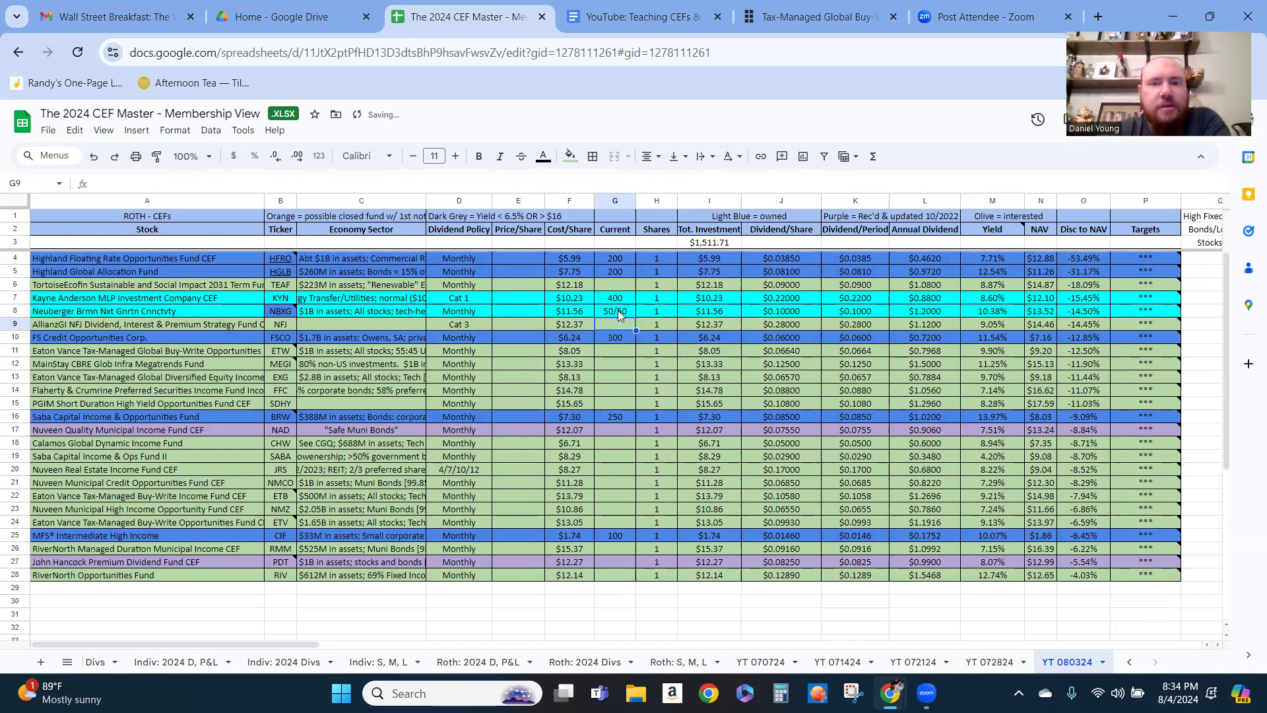
click(626, 313)
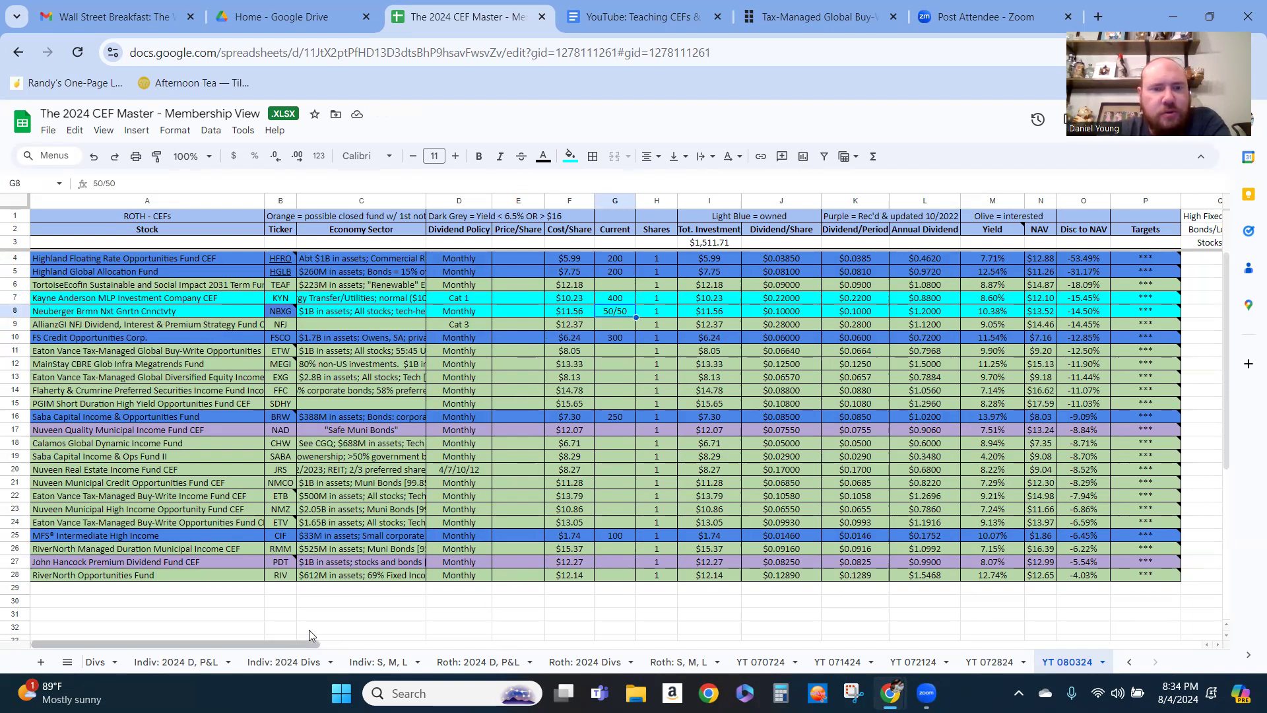
Sort the YT 080324 sheet A to Z by Dividend Policy.
click(483, 201)
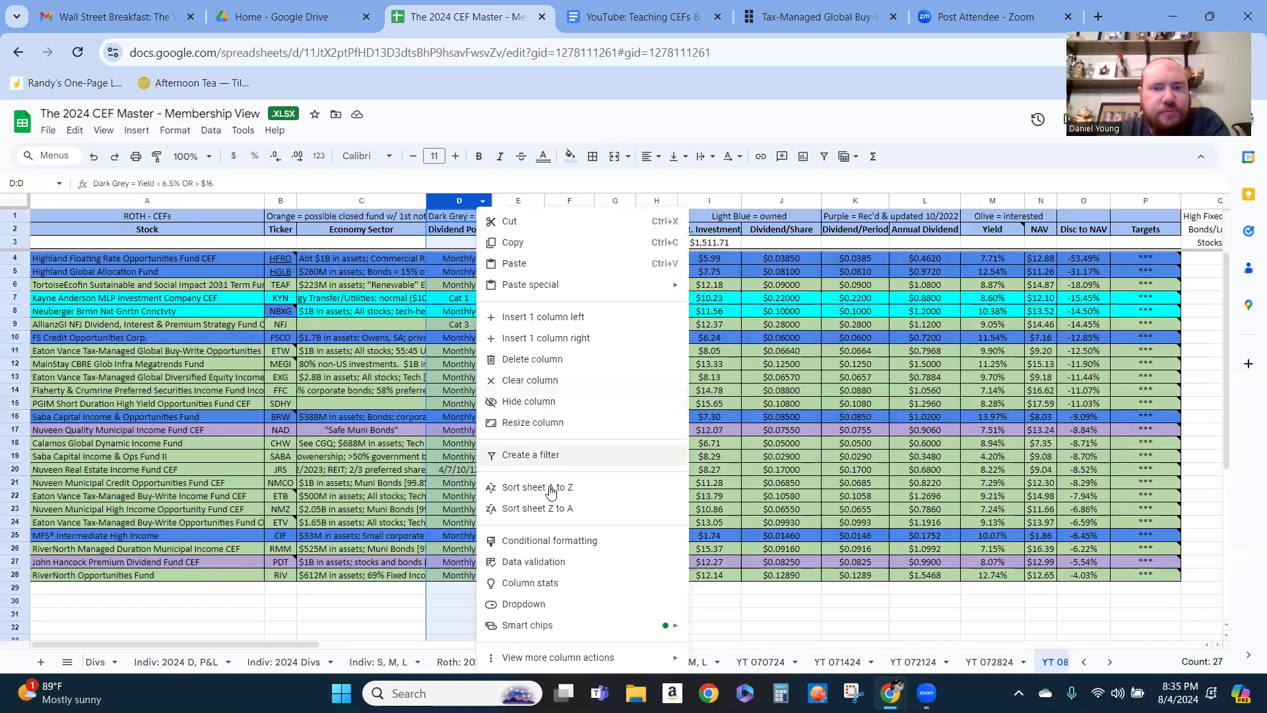
key(Return)
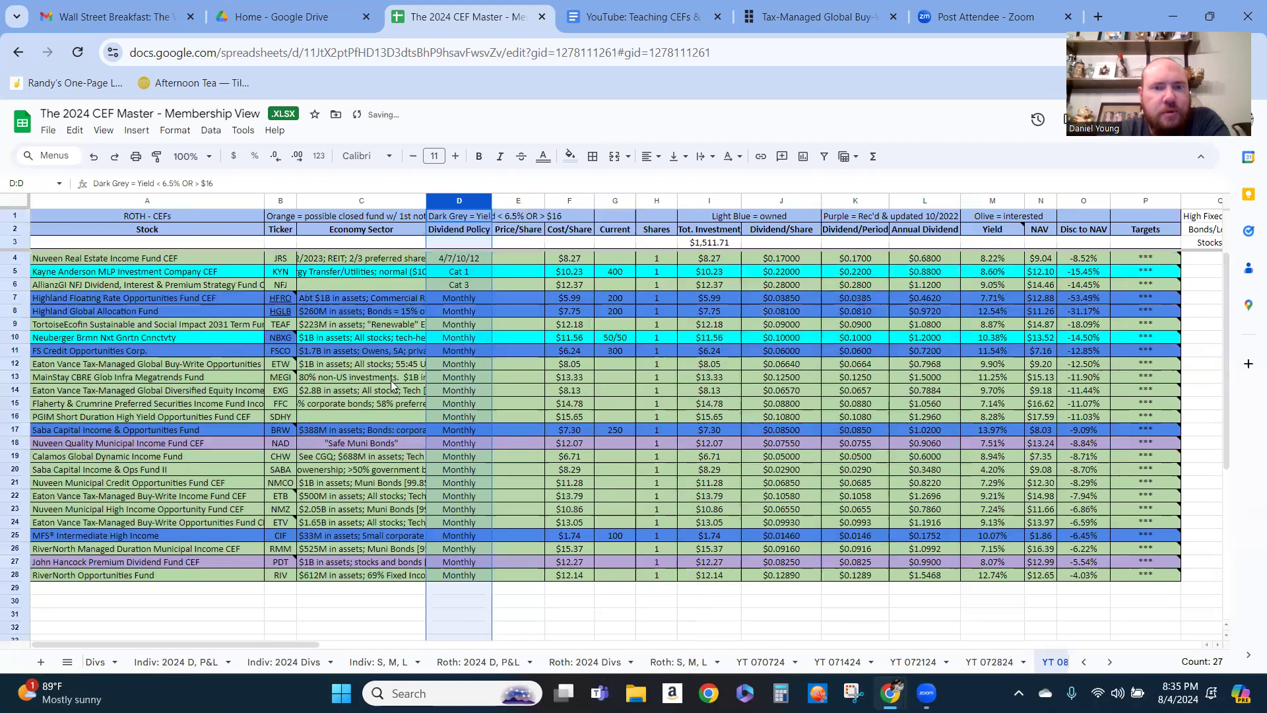
Delete the three funds without a Monthly dividend policy (JRS, KYN and NFJ), rows 4 to 6, from the YT 080324 sheet.
click(24, 259)
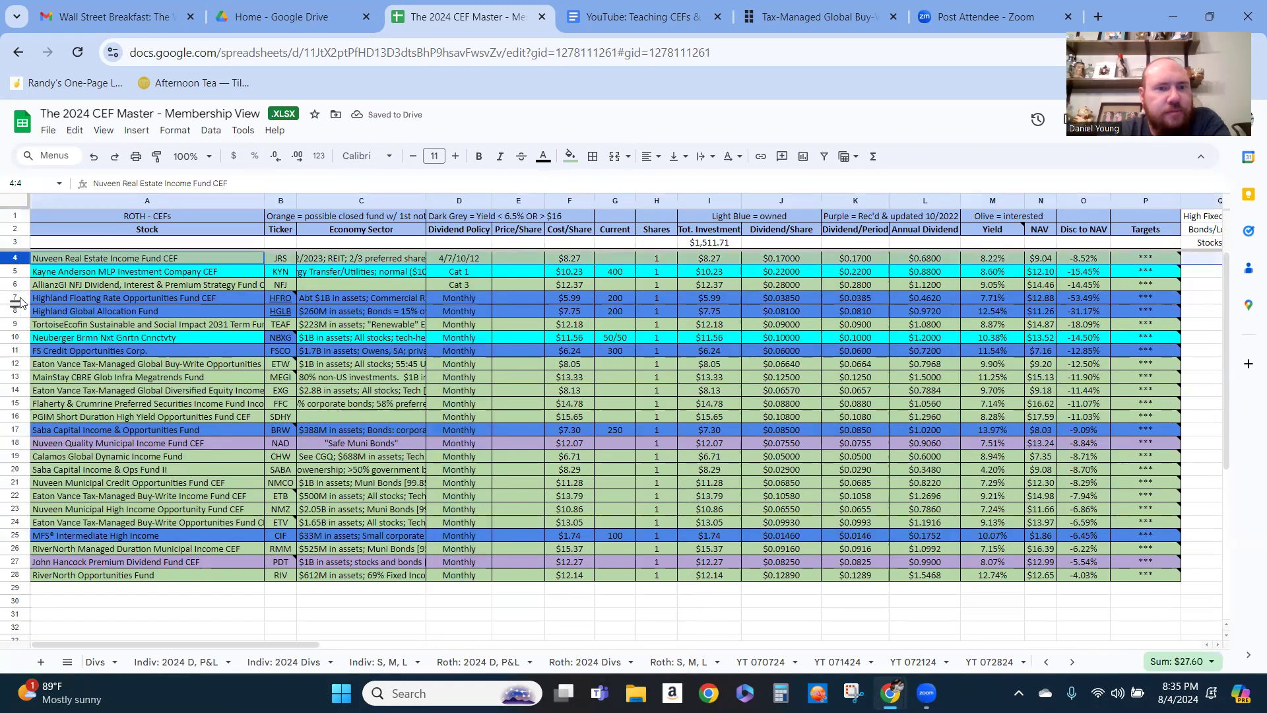
scroll(58, 391, down, 4)
scroll(58, 392, down, 1)
scroll(152, 479, up, 6)
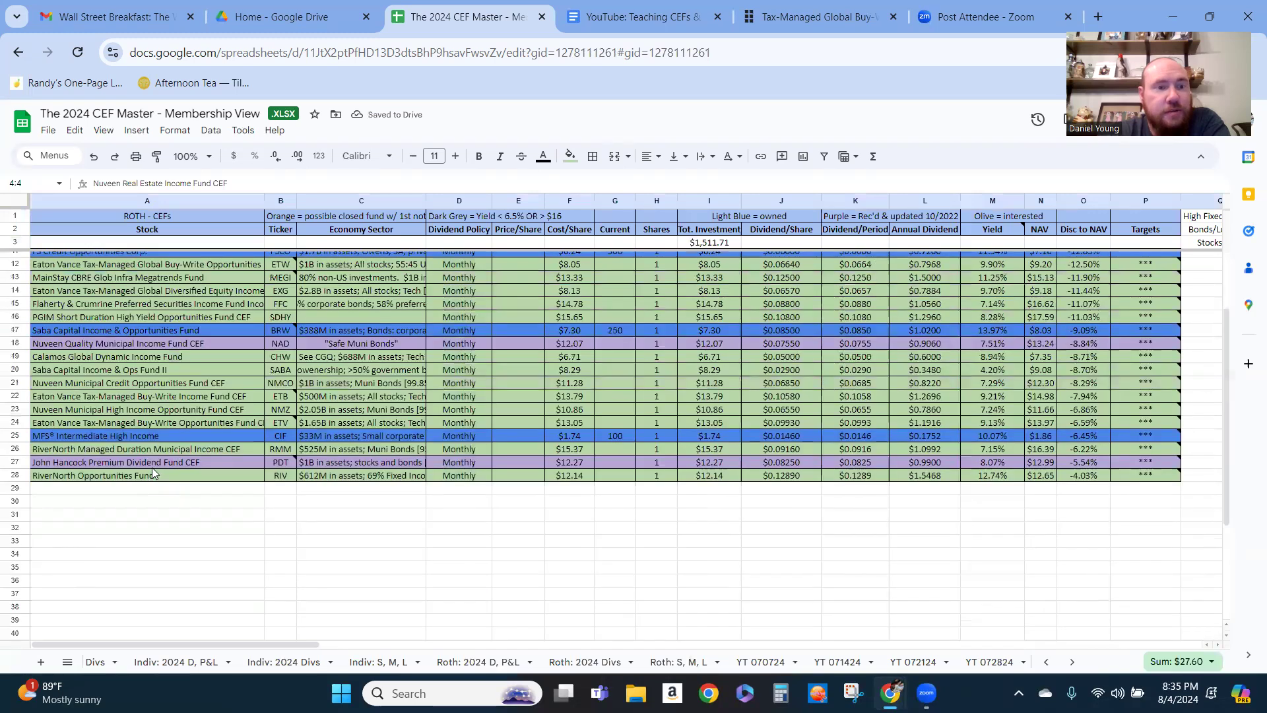
key(Down)
key(Down)
key(Down)
key(Down)
key(Down)
drag(15, 258, 14, 284)
right_click(69, 274)
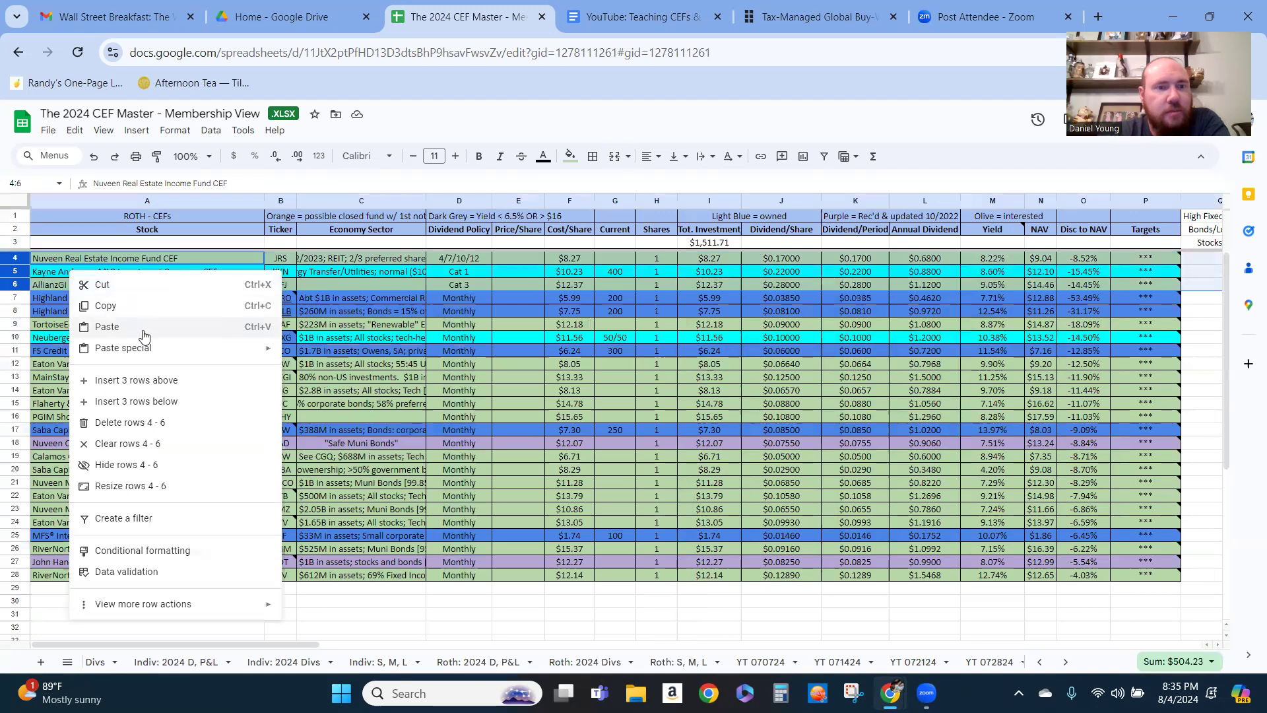
click(132, 423)
click(510, 606)
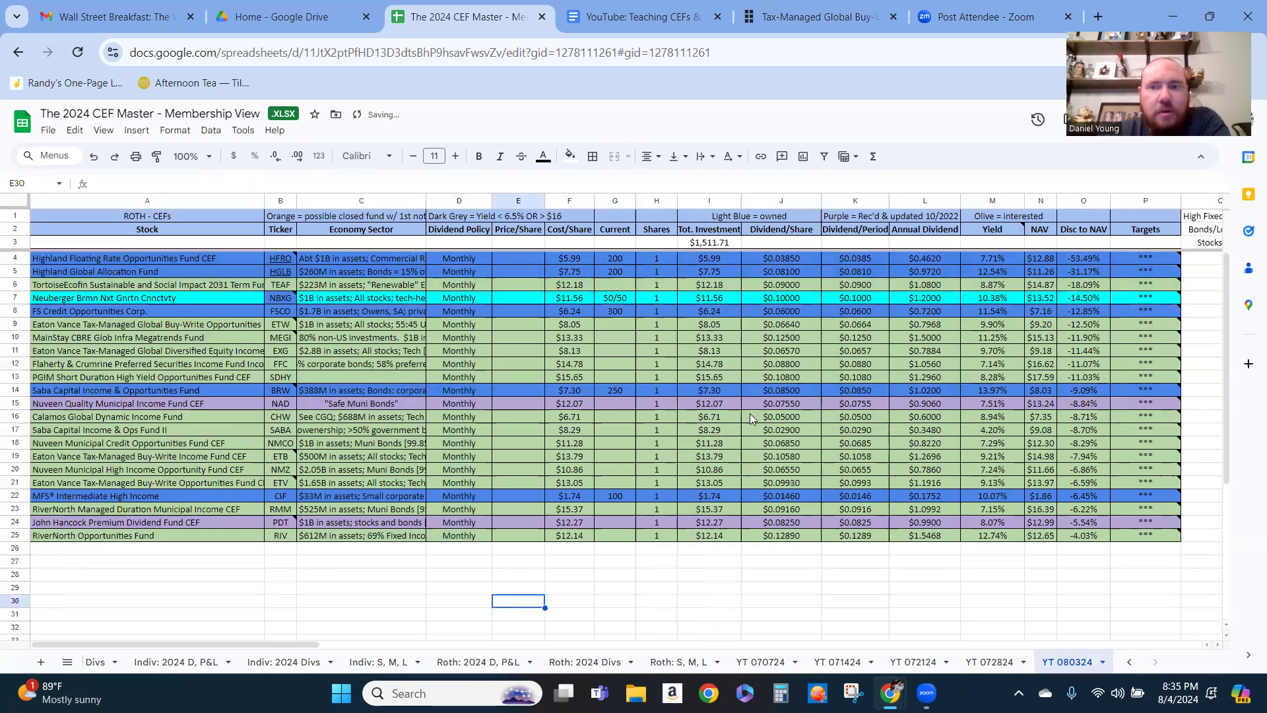
Sort the YT 080324 sheet Z to A by Yield.
click(1014, 203)
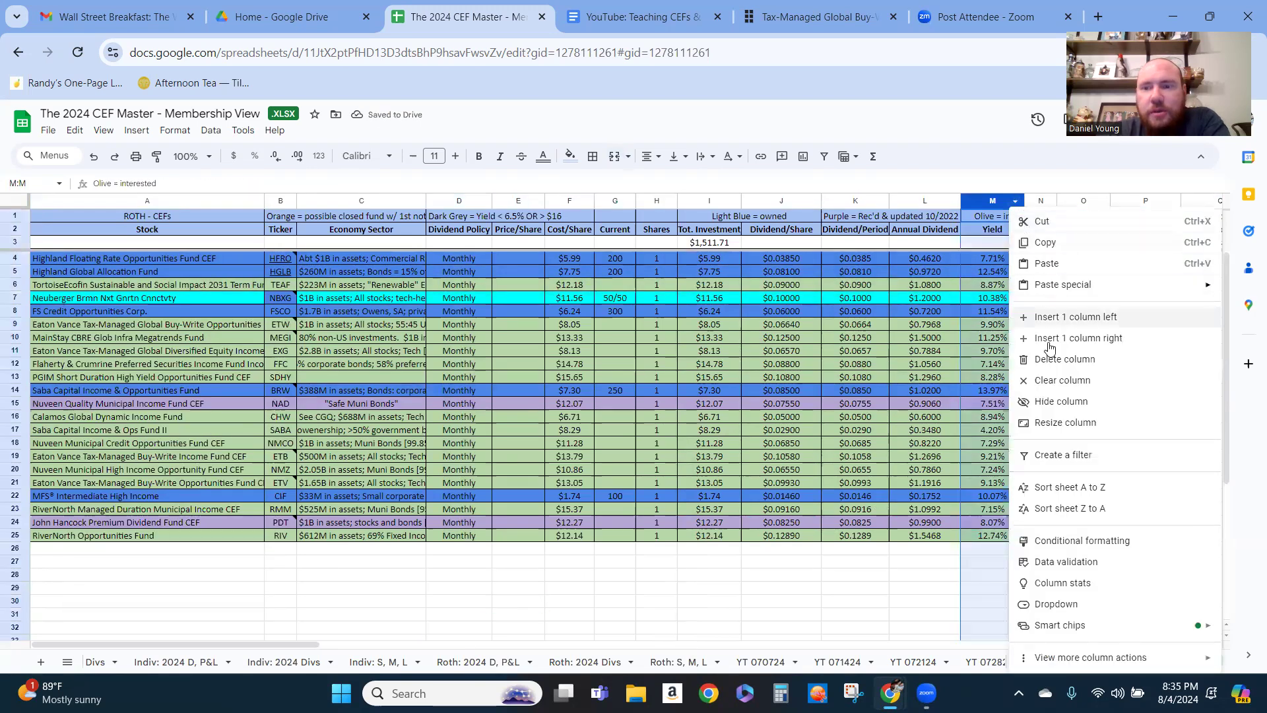
click(1056, 512)
click(852, 575)
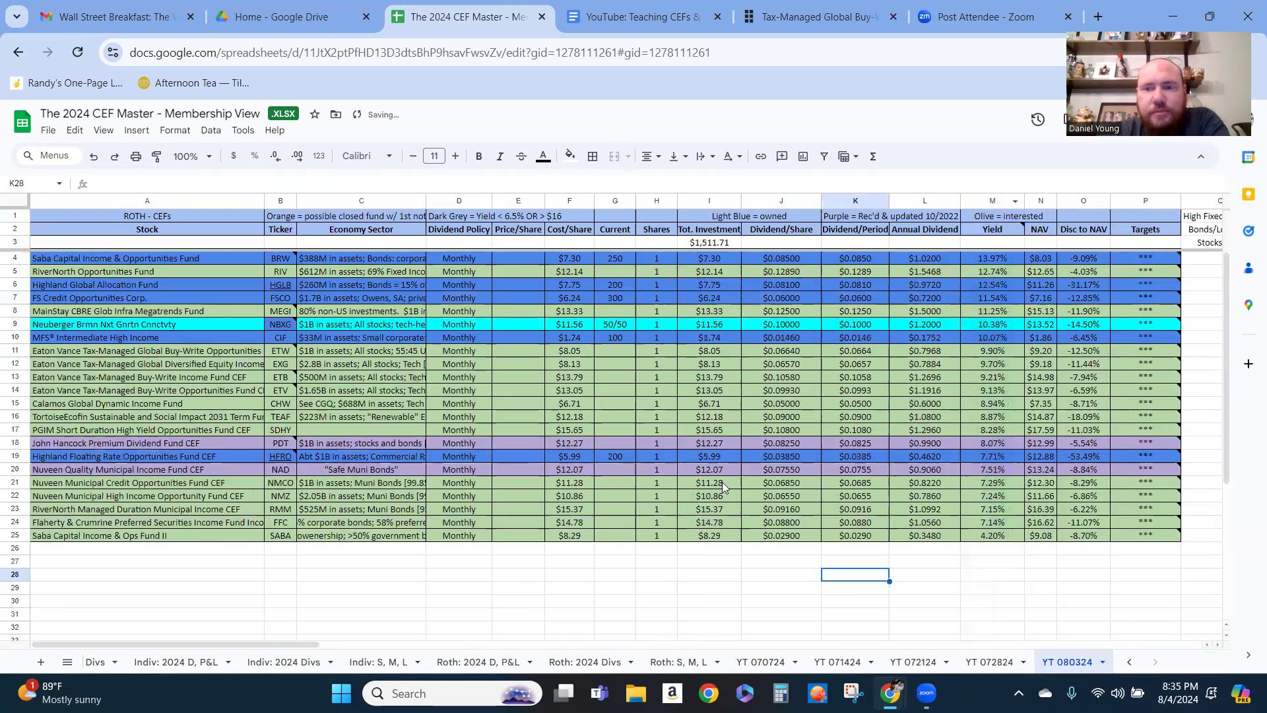
click(575, 458)
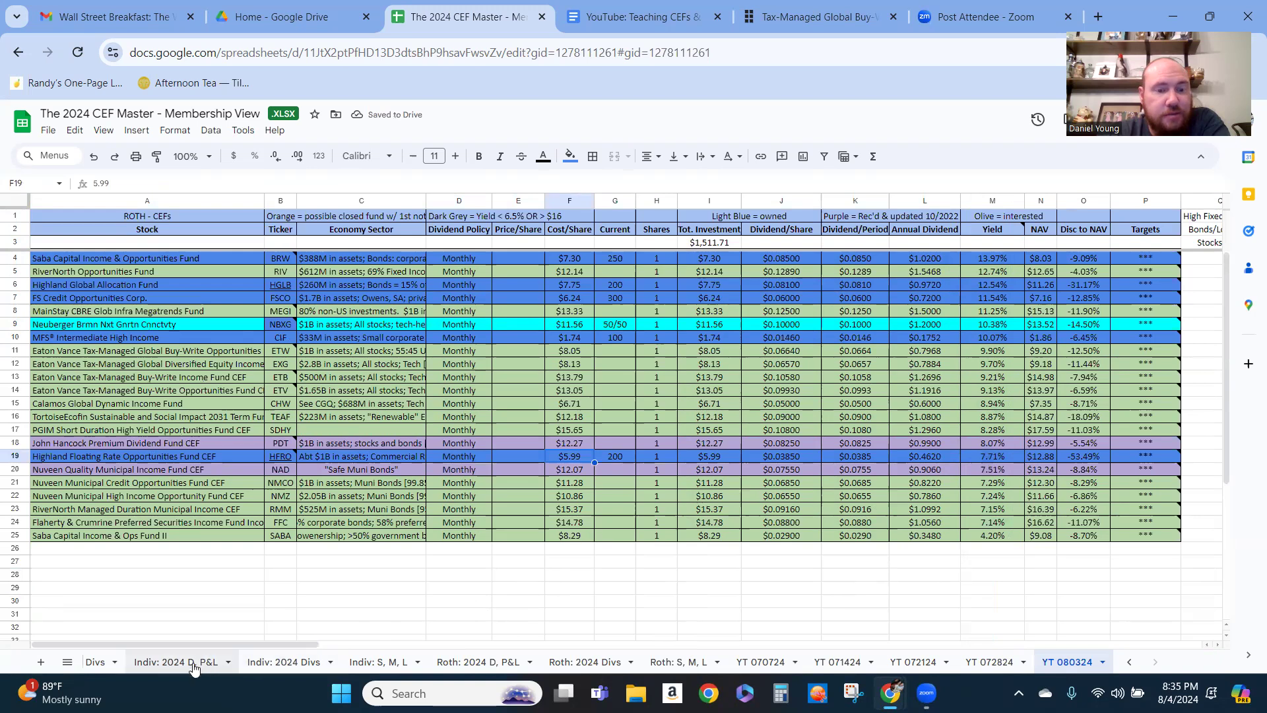
Open the CEF Master sheet and sort it Z to A by Discount to NAV.
click(1130, 662)
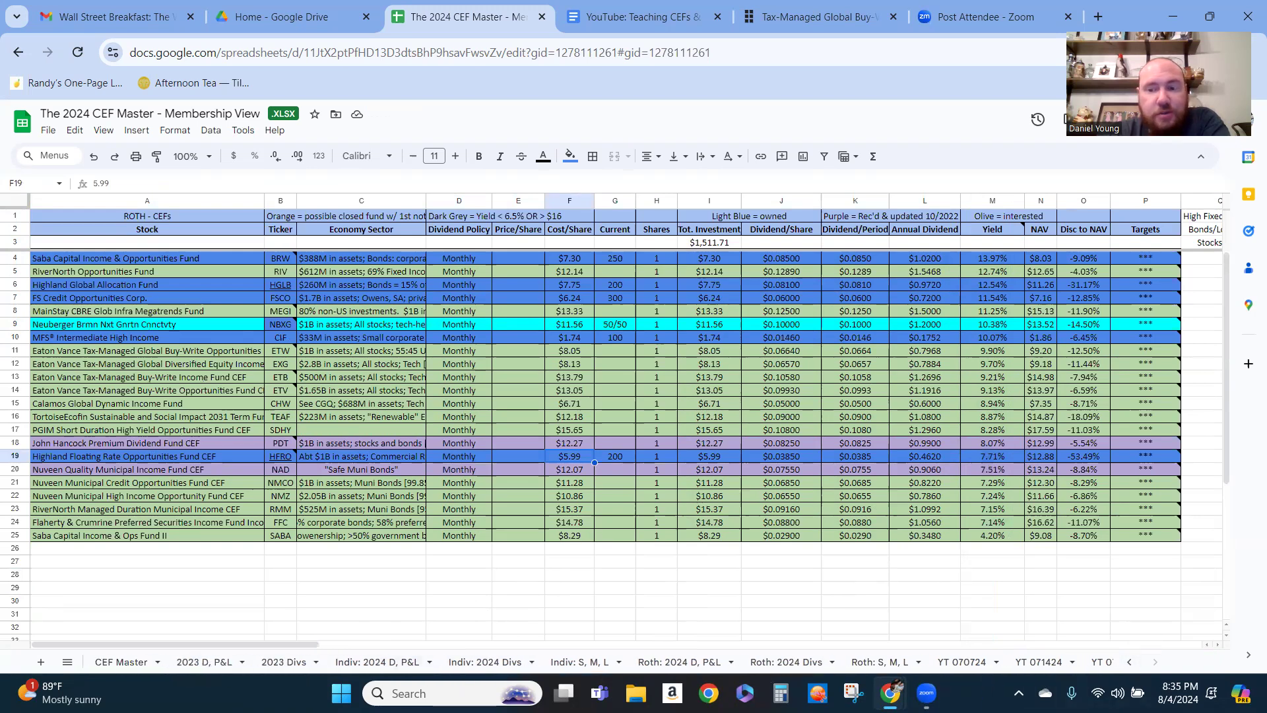
click(207, 665)
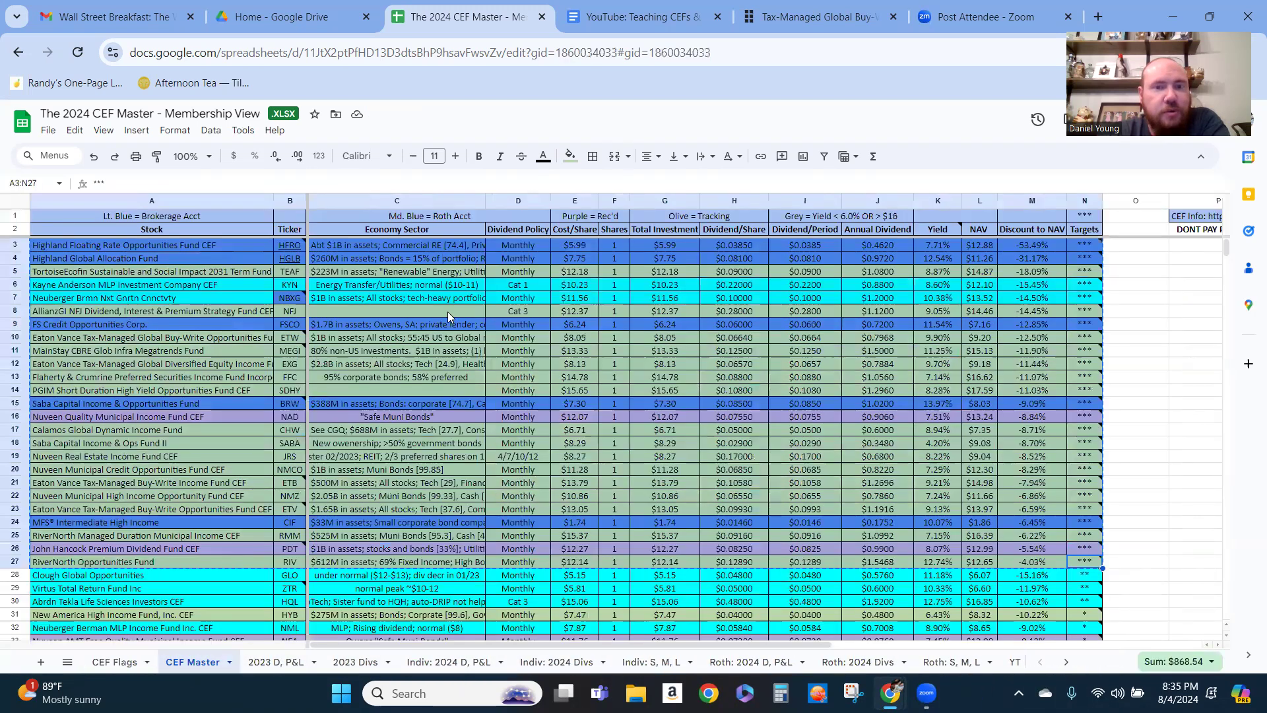
click(447, 312)
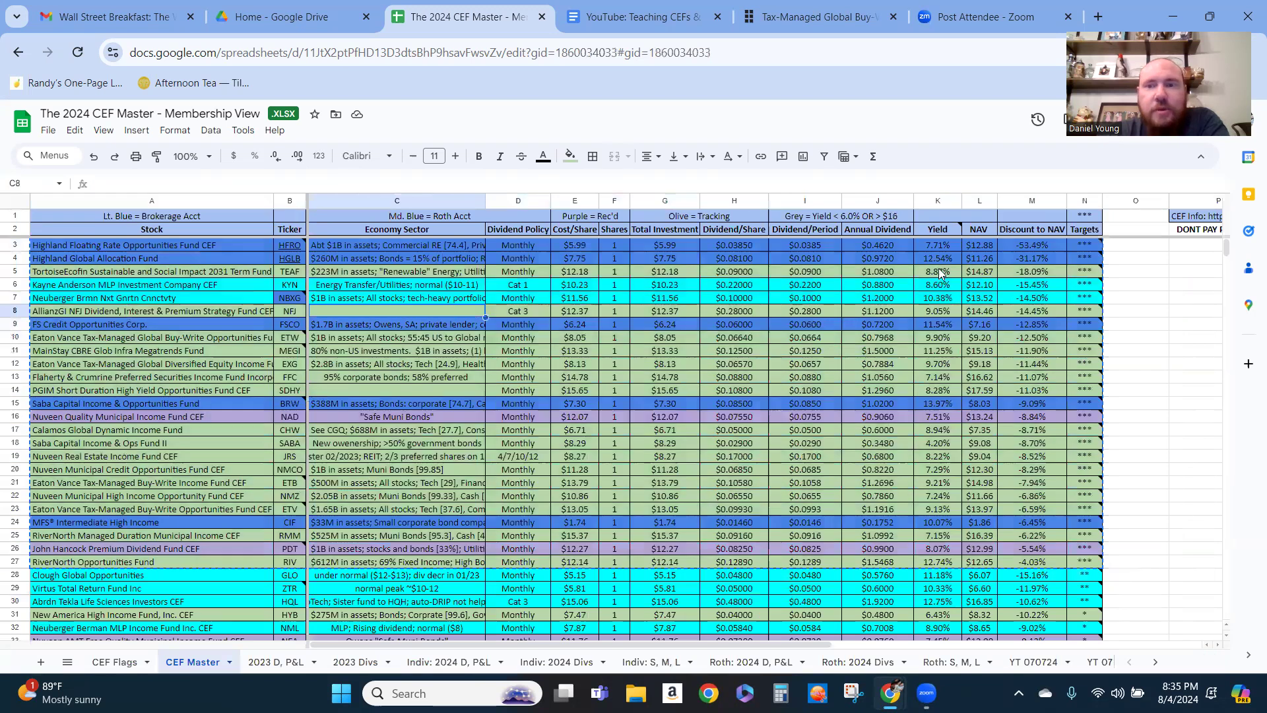
click(1045, 248)
click(577, 245)
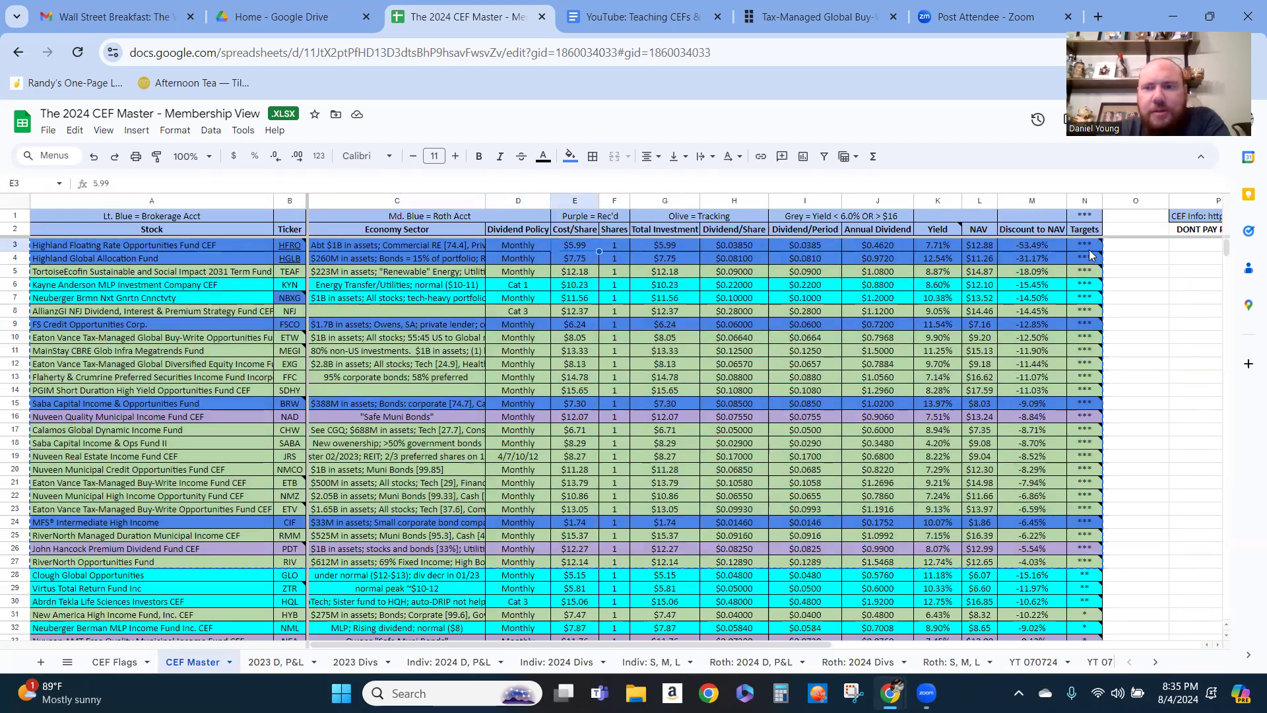
click(1188, 245)
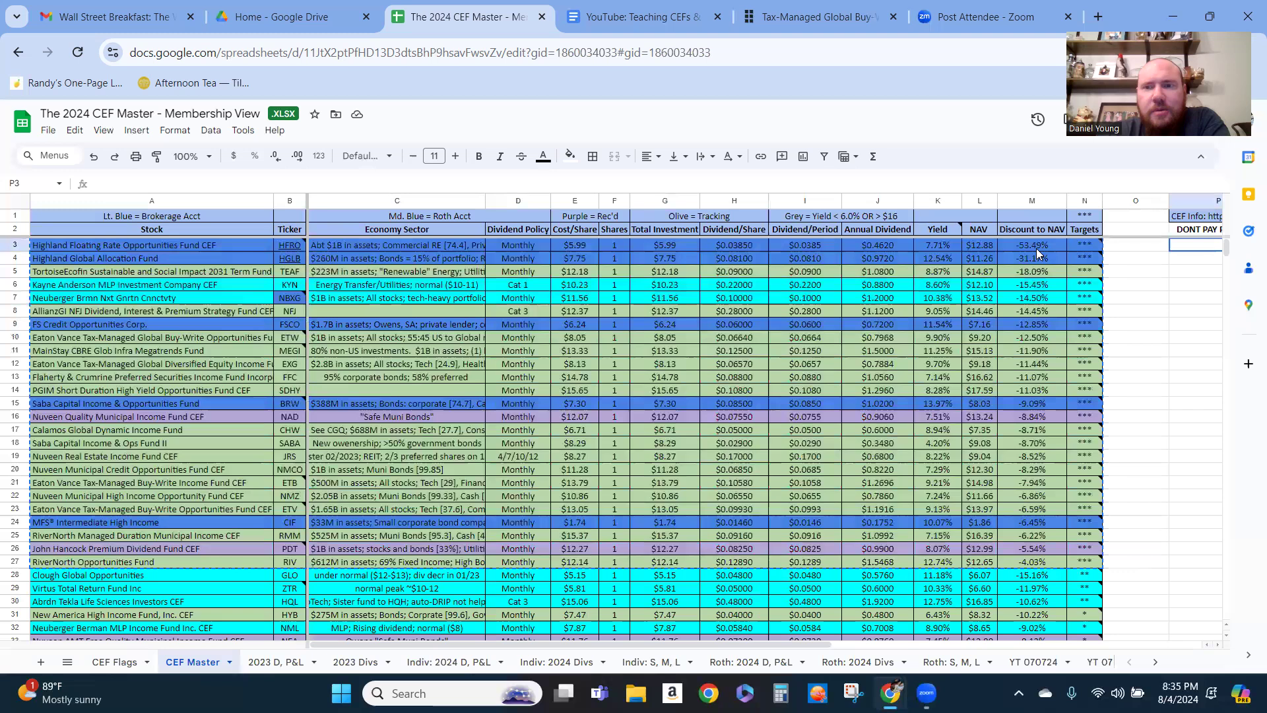
click(1059, 203)
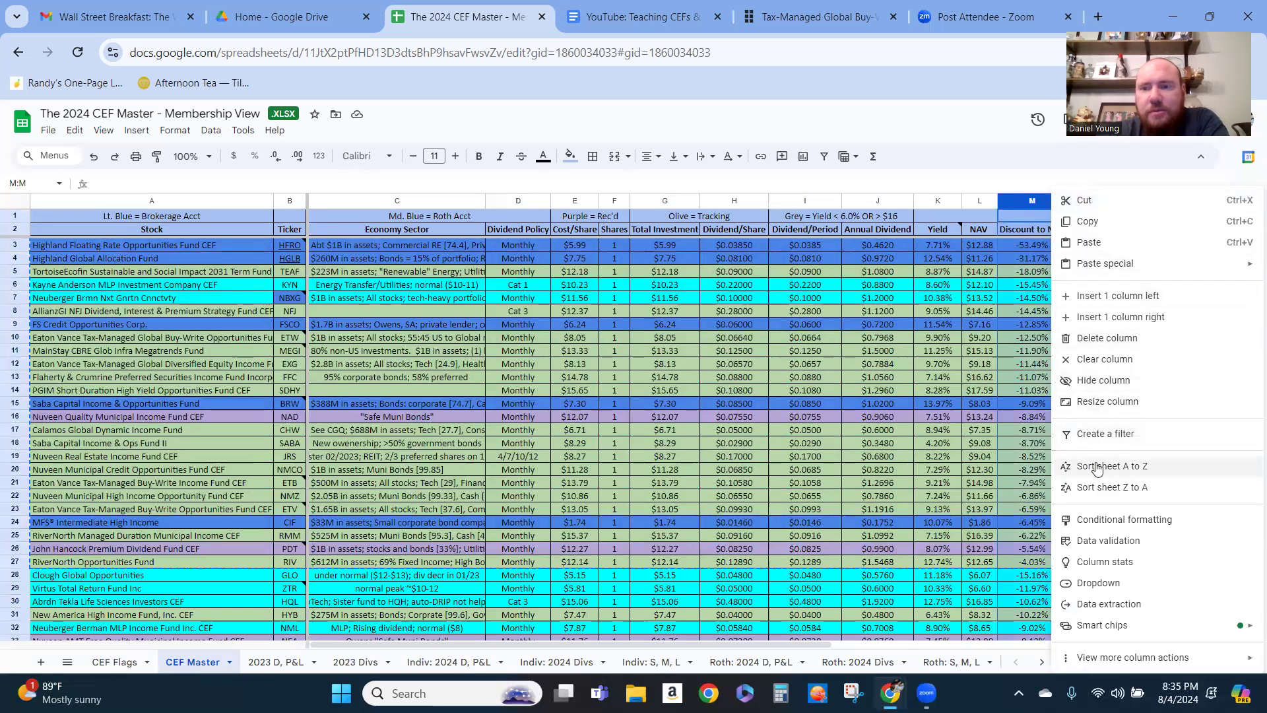
click(1095, 487)
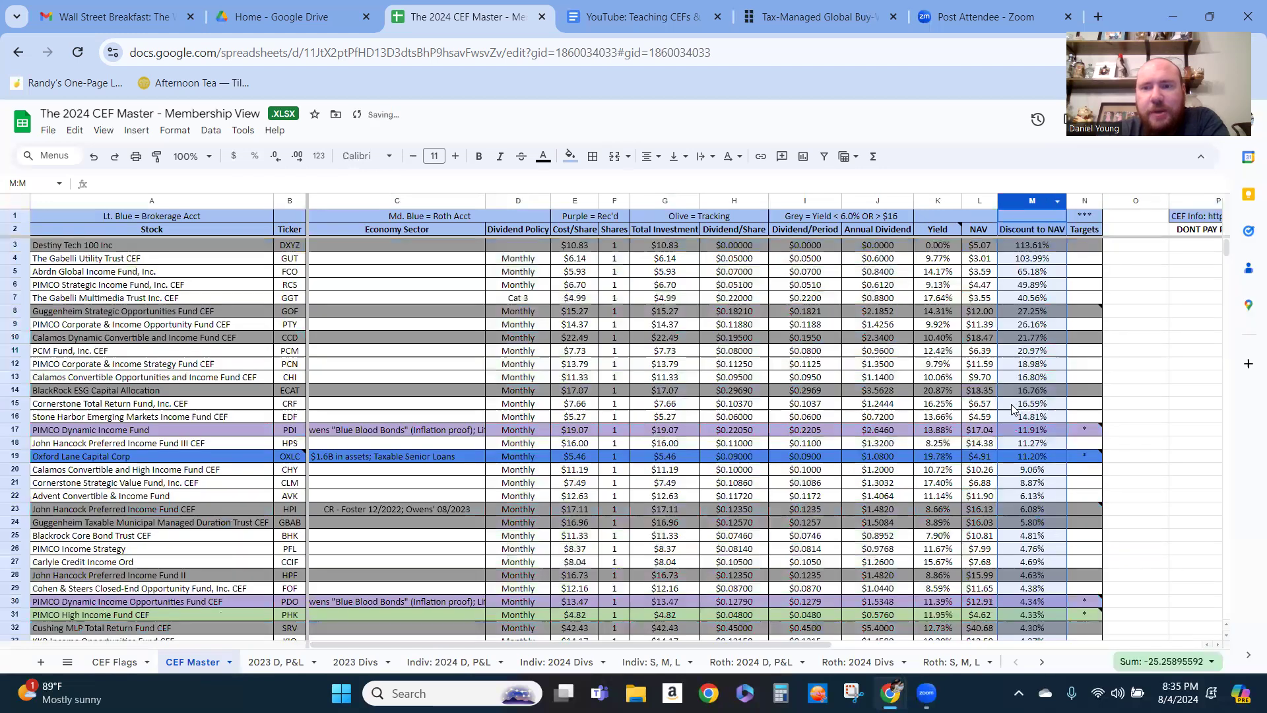
Review the whole CEF Master list from the highest premiums to the deepest discounts, comparing the Discount to NAV and Targets columns.
scroll(1011, 409, down, 15)
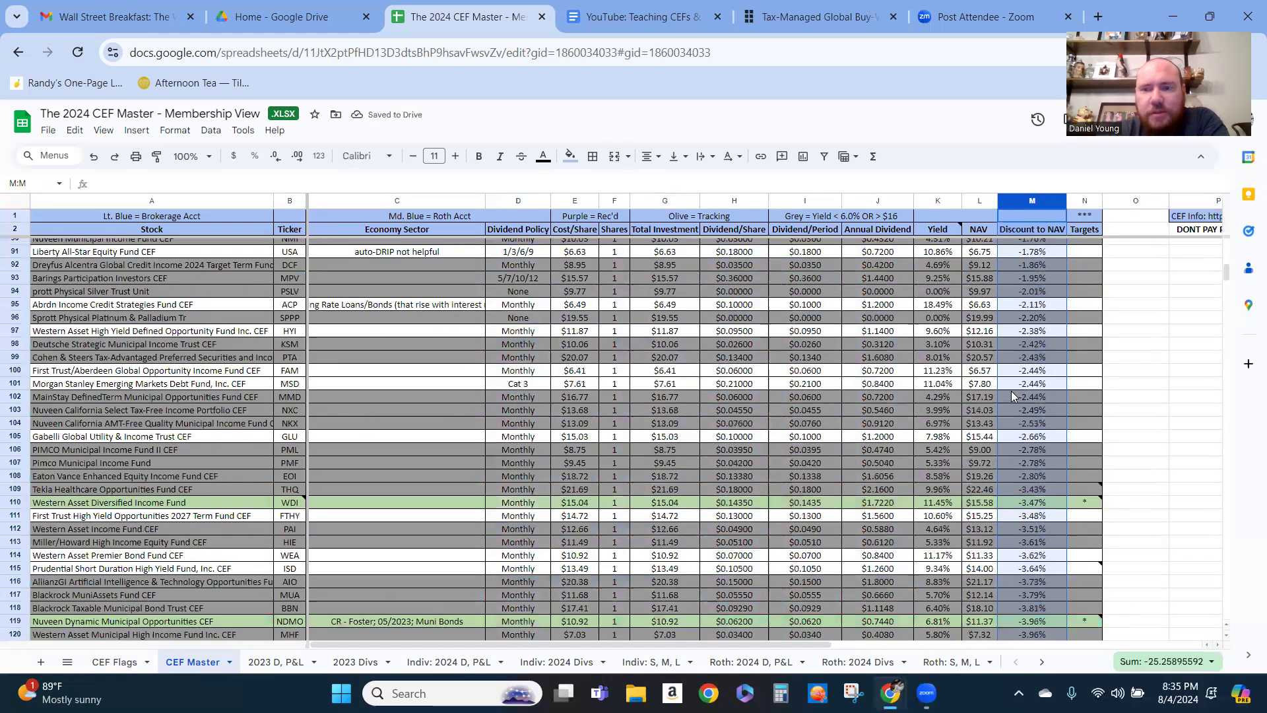
scroll(1011, 396, up, 6)
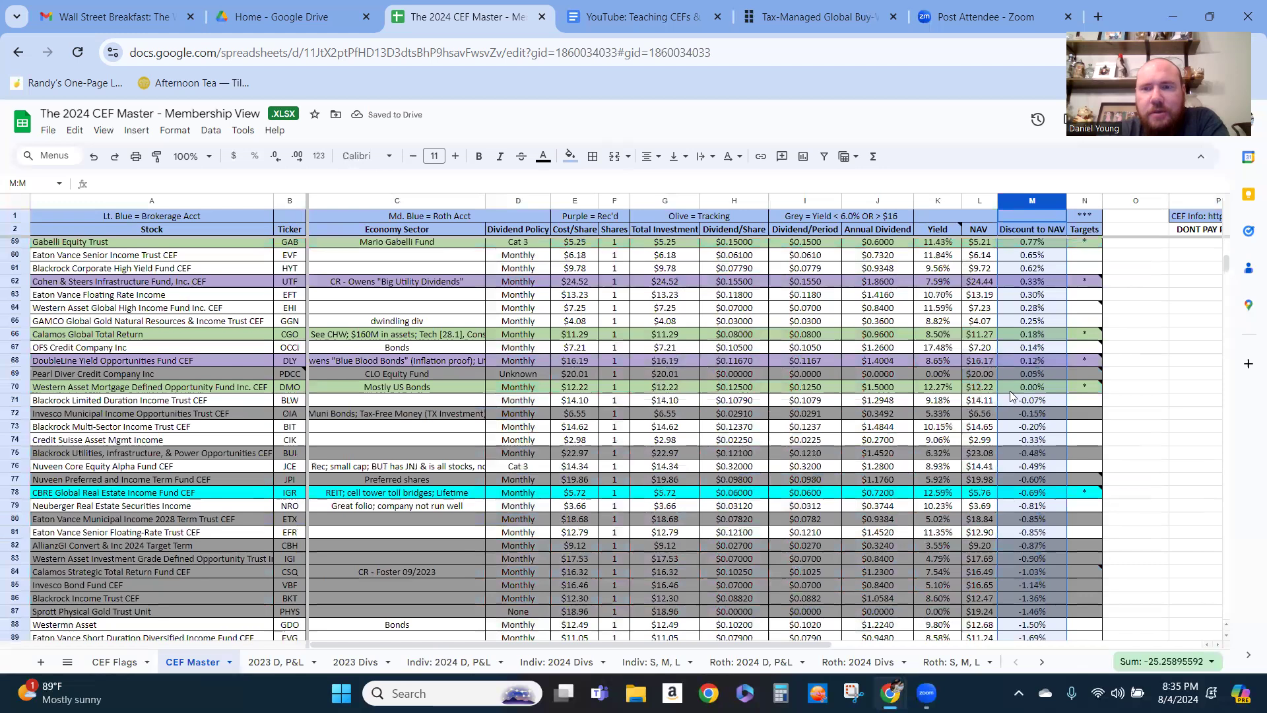
click(1145, 393)
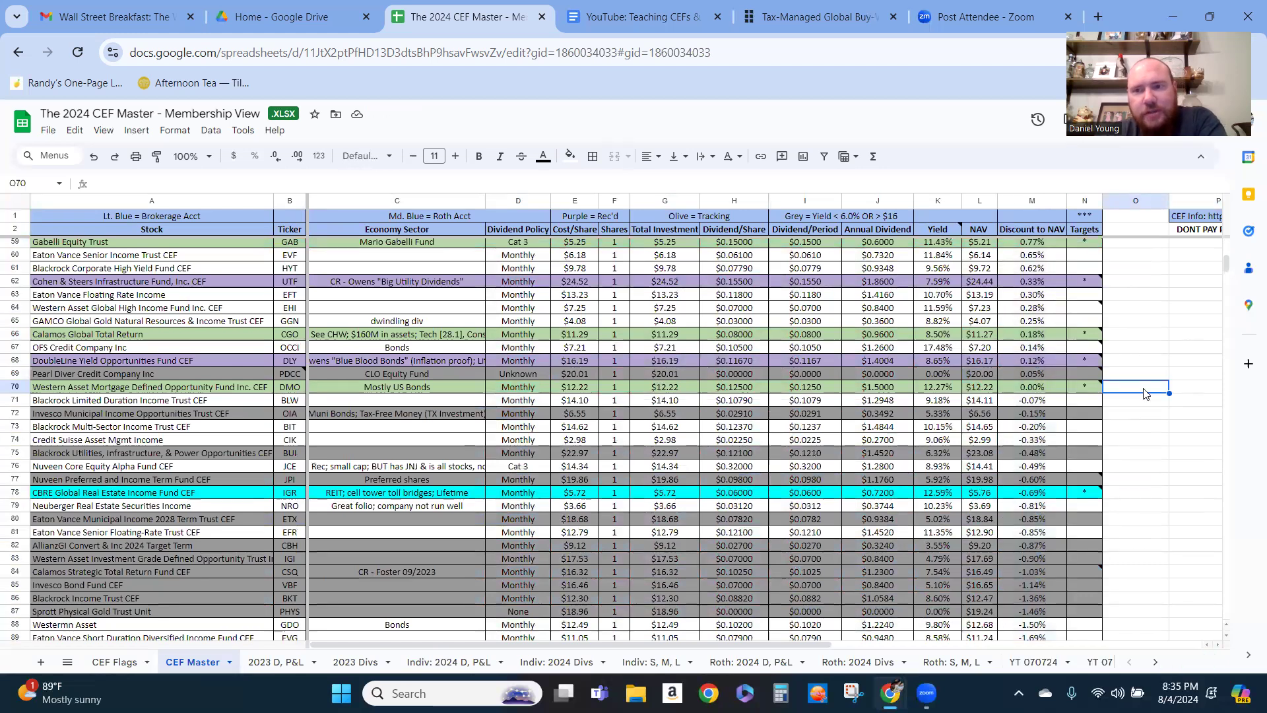
scroll(1145, 394, down, 16)
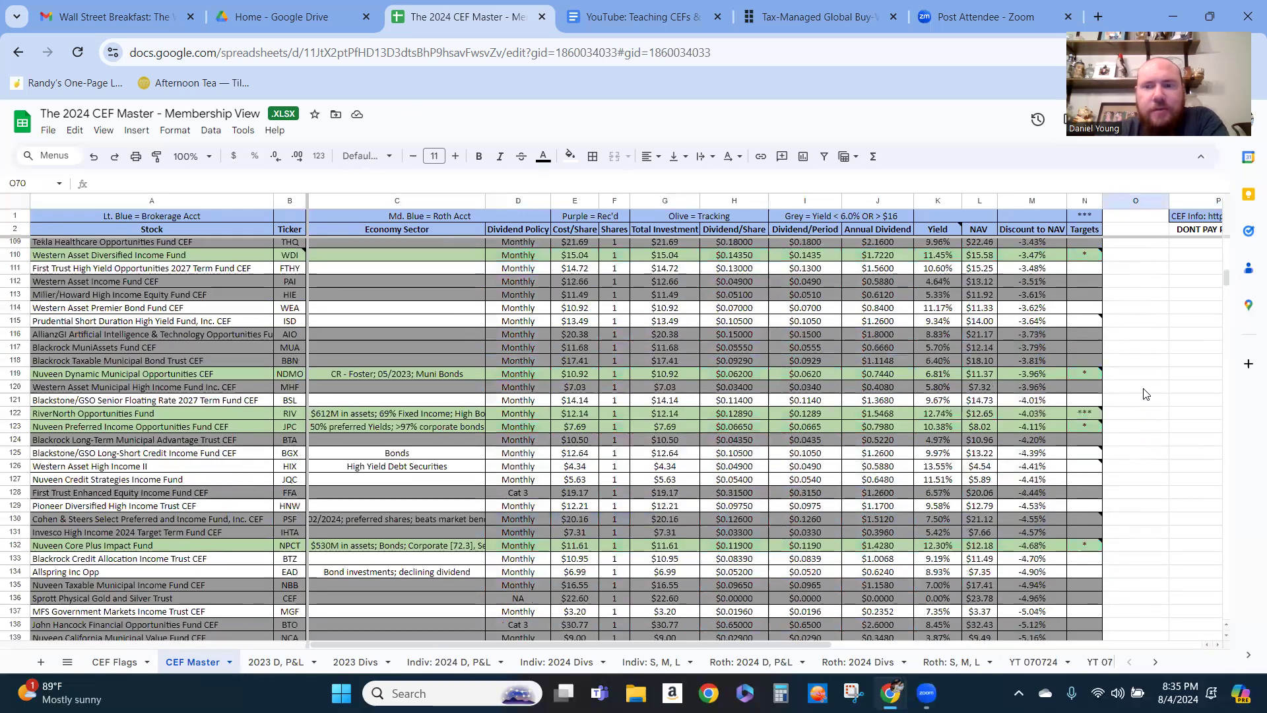
scroll(1144, 394, down, 14)
scroll(1144, 394, down, 13)
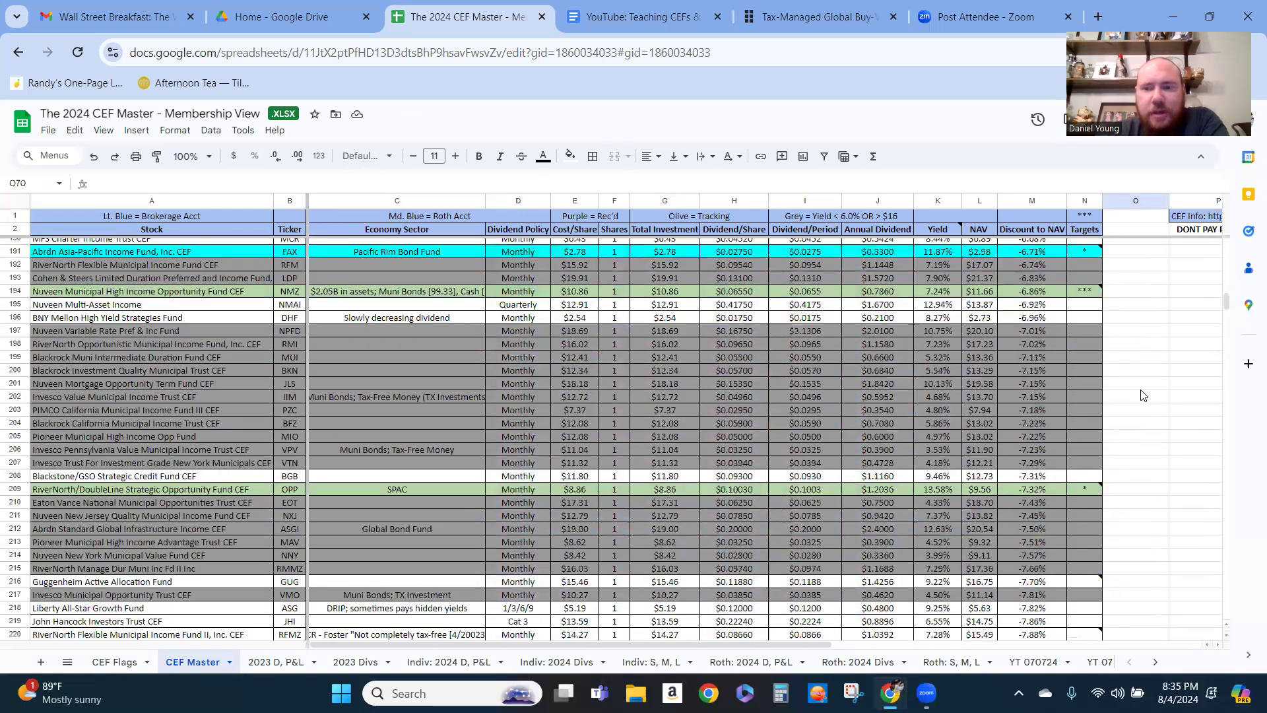
scroll(1226, 313, down, 6)
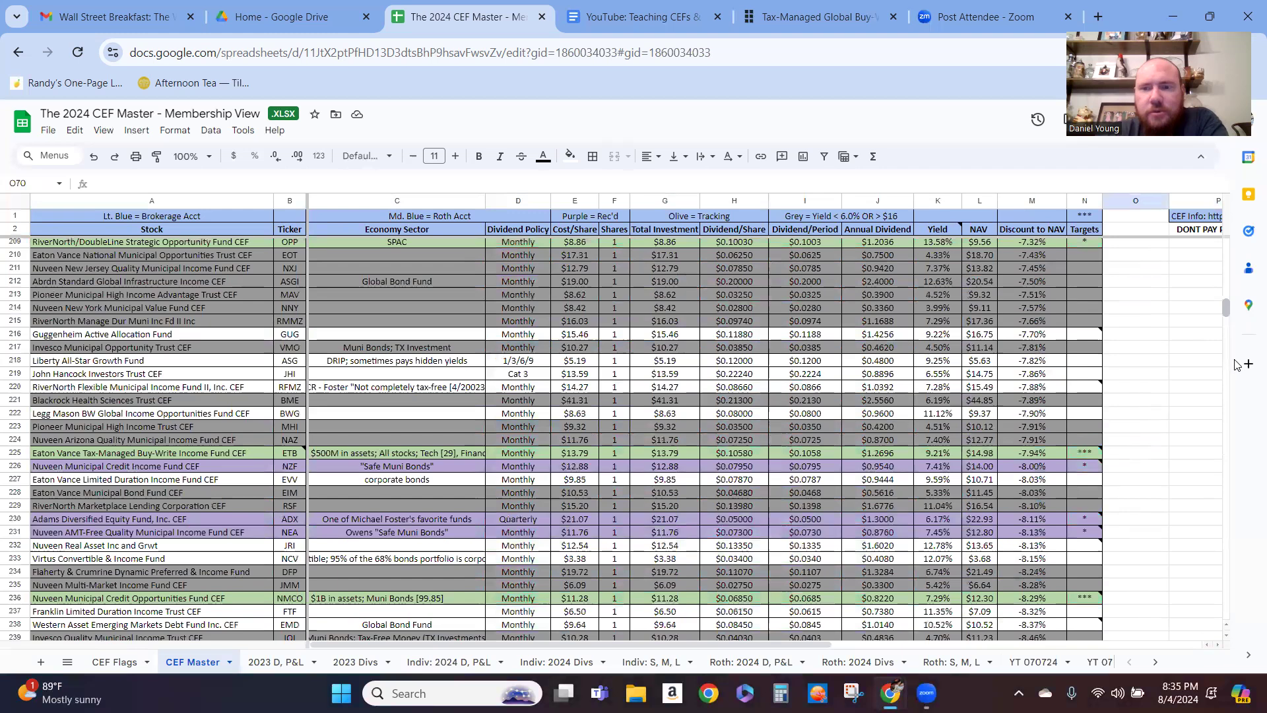
scroll(1237, 365, down, 20)
scroll(1165, 371, down, 4)
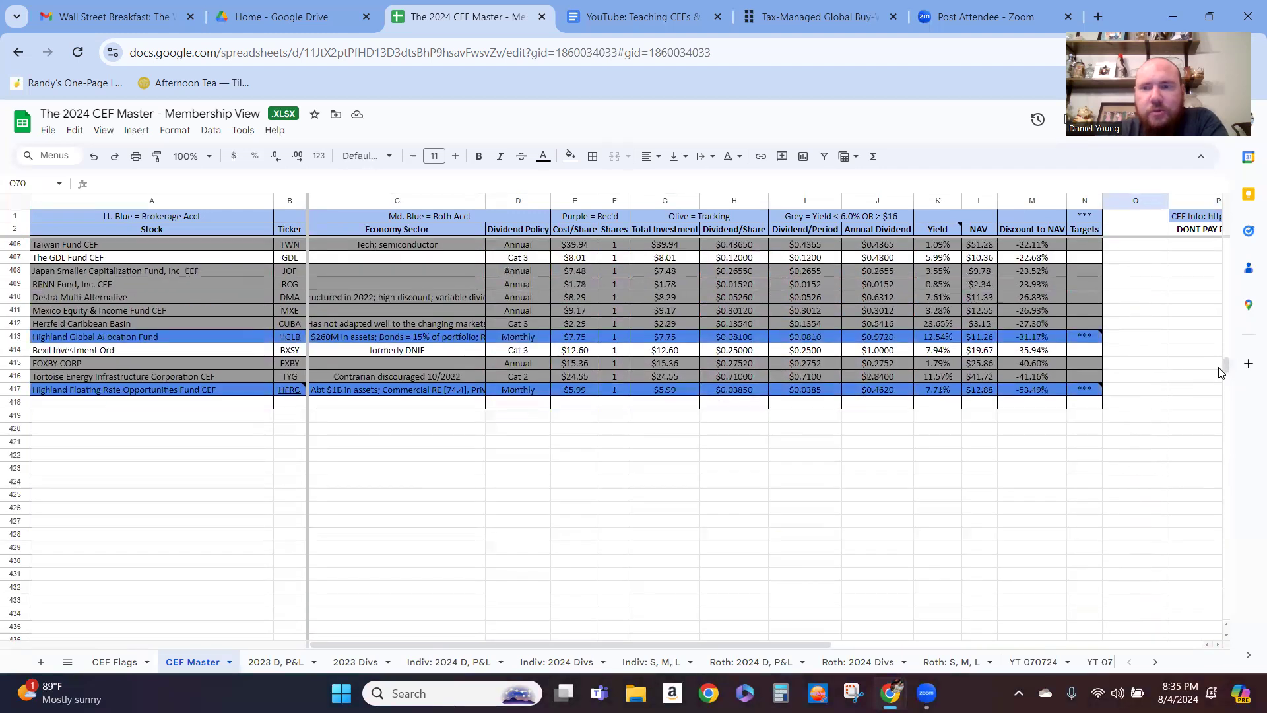
scroll(1167, 284, up, 20)
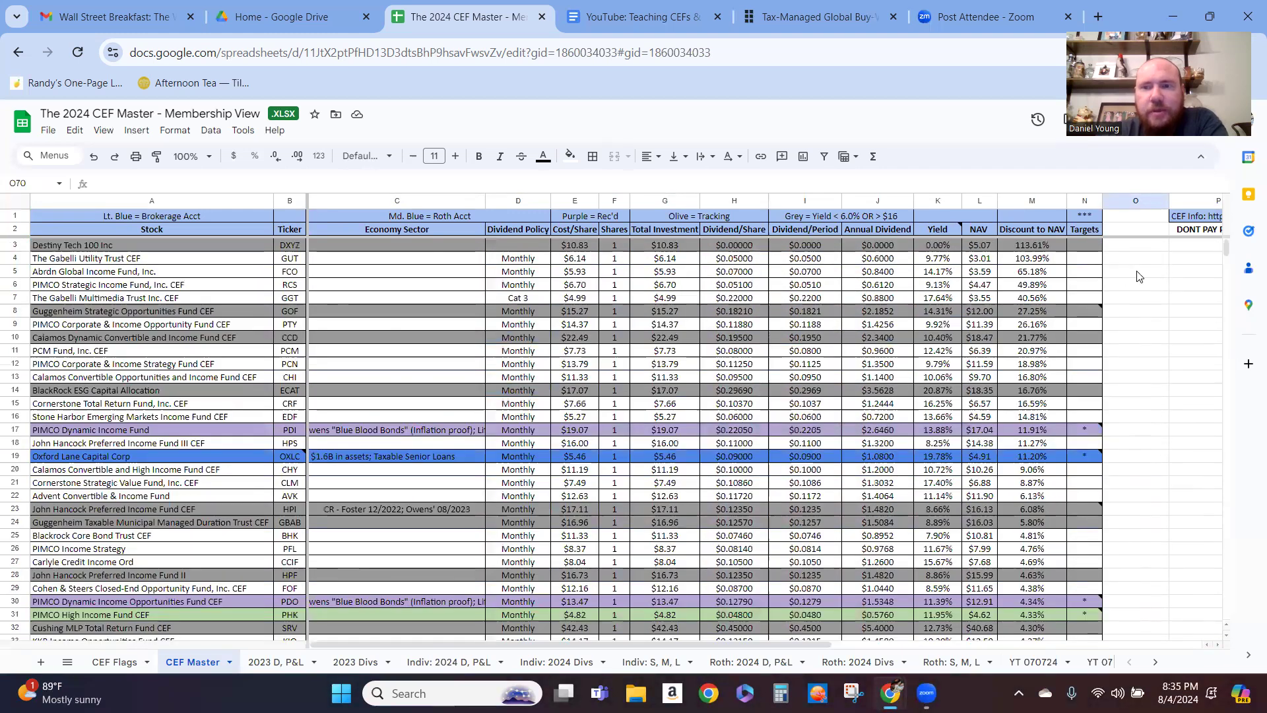
click(1137, 277)
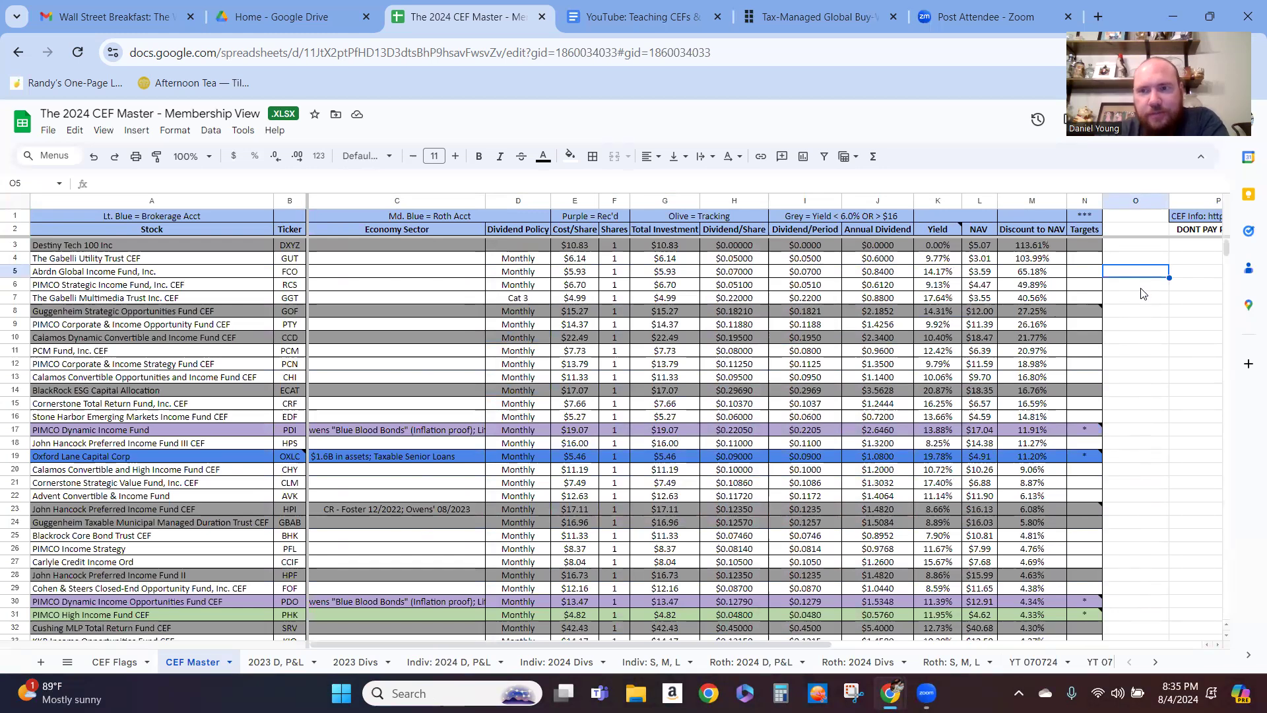
scroll(1129, 290, down, 5)
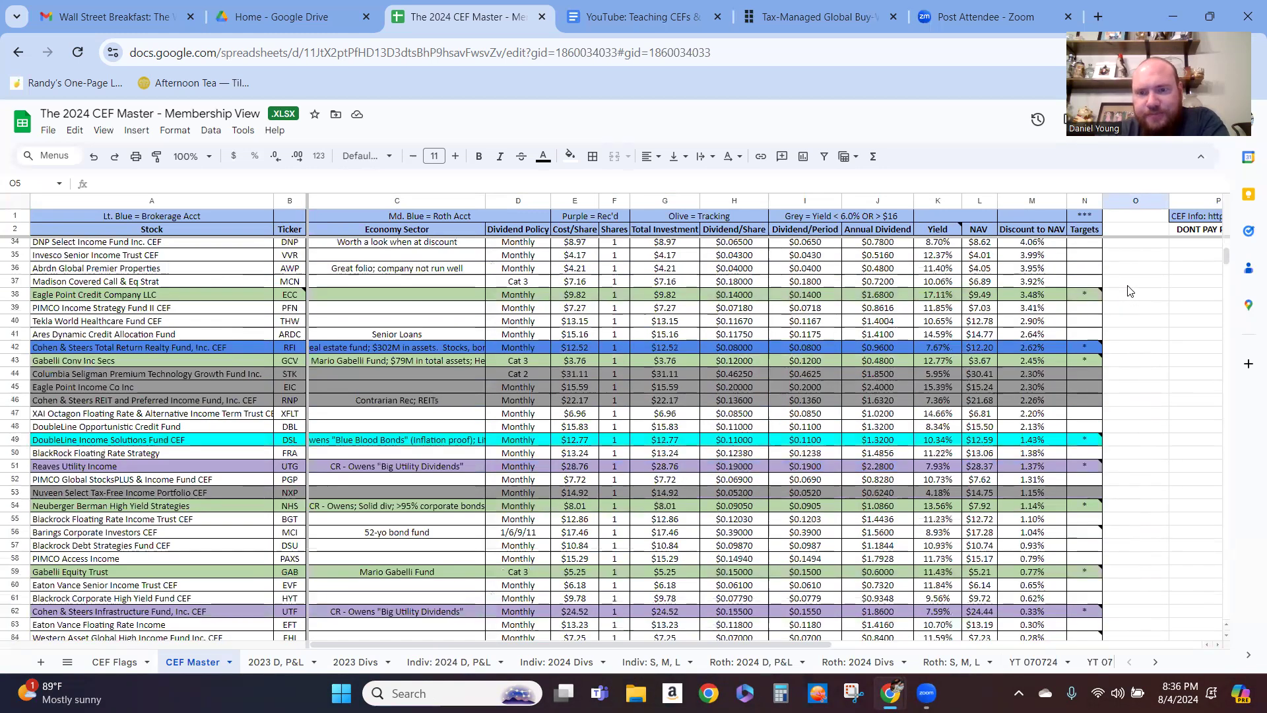
scroll(1130, 290, down, 5)
drag(1230, 257, 1239, 367)
scroll(1162, 419, down, 5)
click(1142, 427)
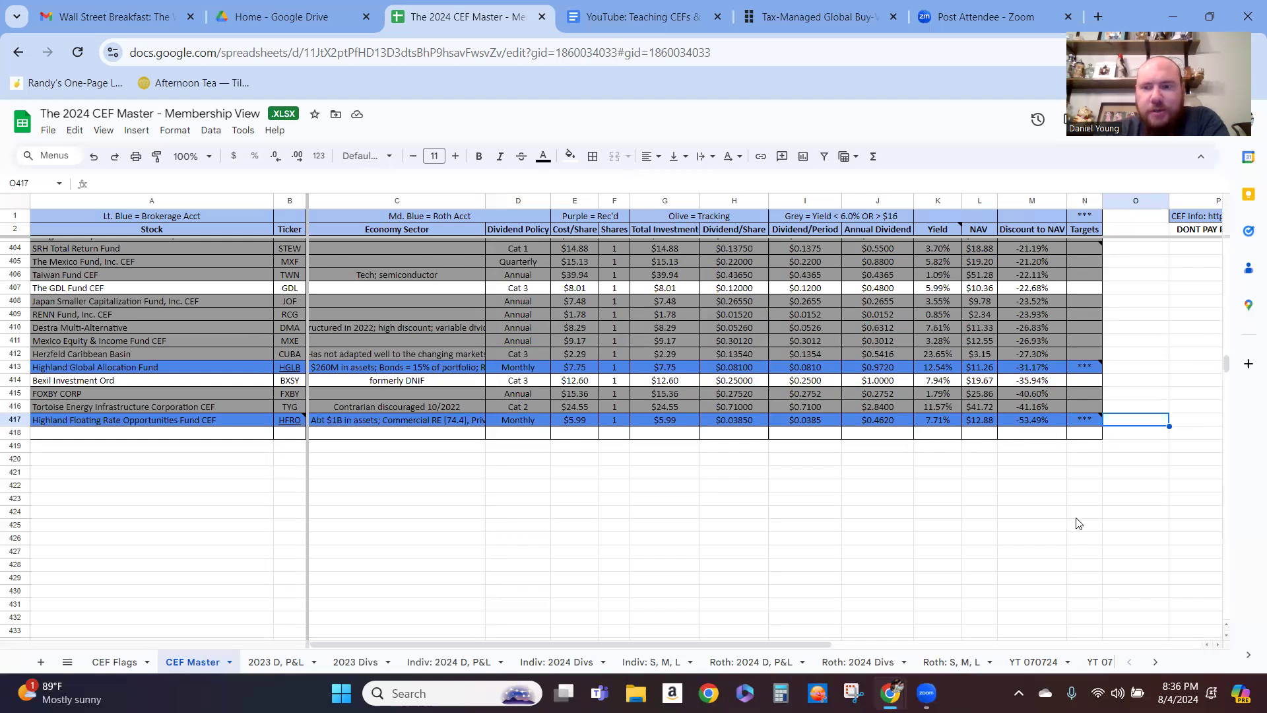
Return to the YT 080324 sheet and delete rows 20 to 25, the funds from NAD through SABA.
click(1155, 662)
click(1155, 662)
click(1067, 662)
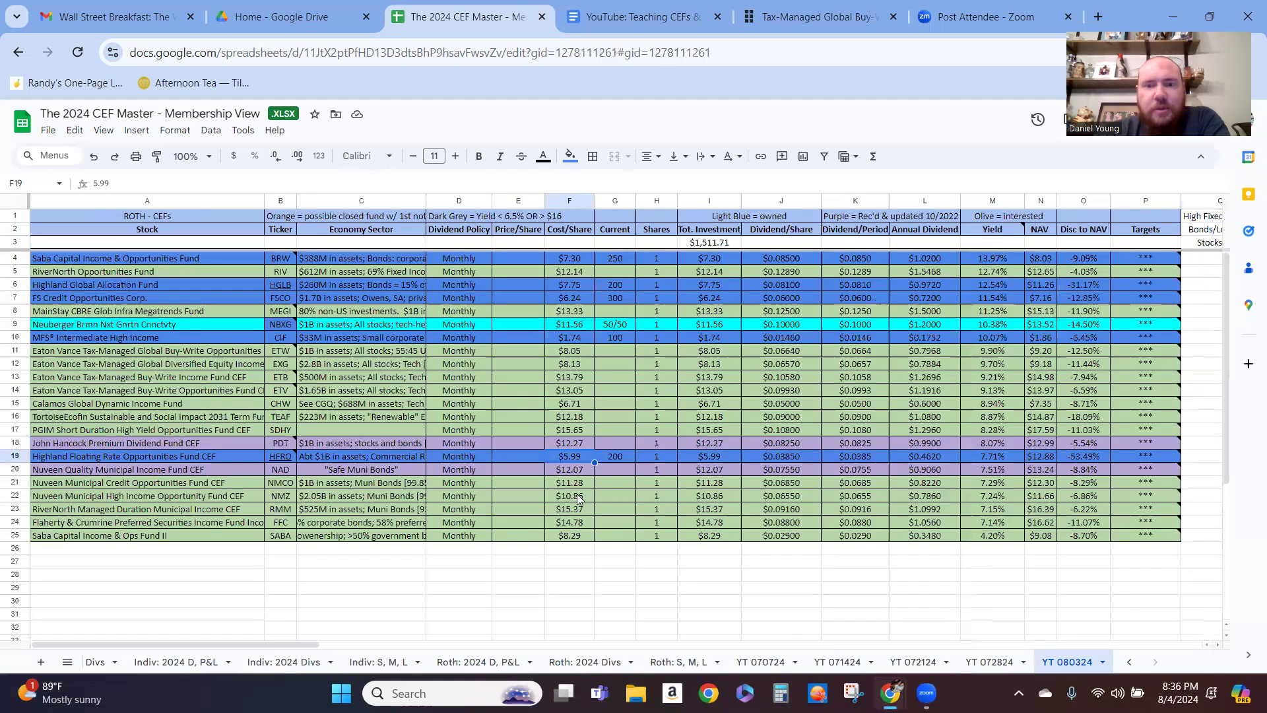
click(19, 469)
drag(19, 485, 16, 535)
right_click(16, 535)
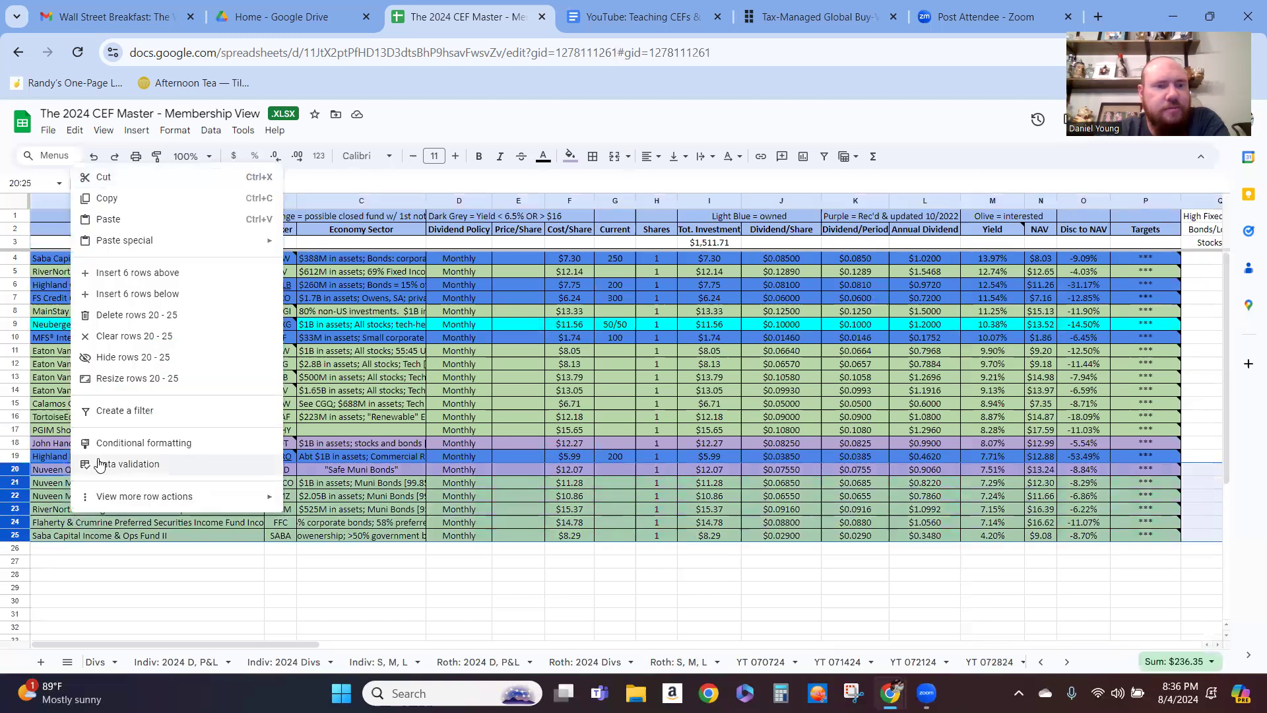
click(103, 317)
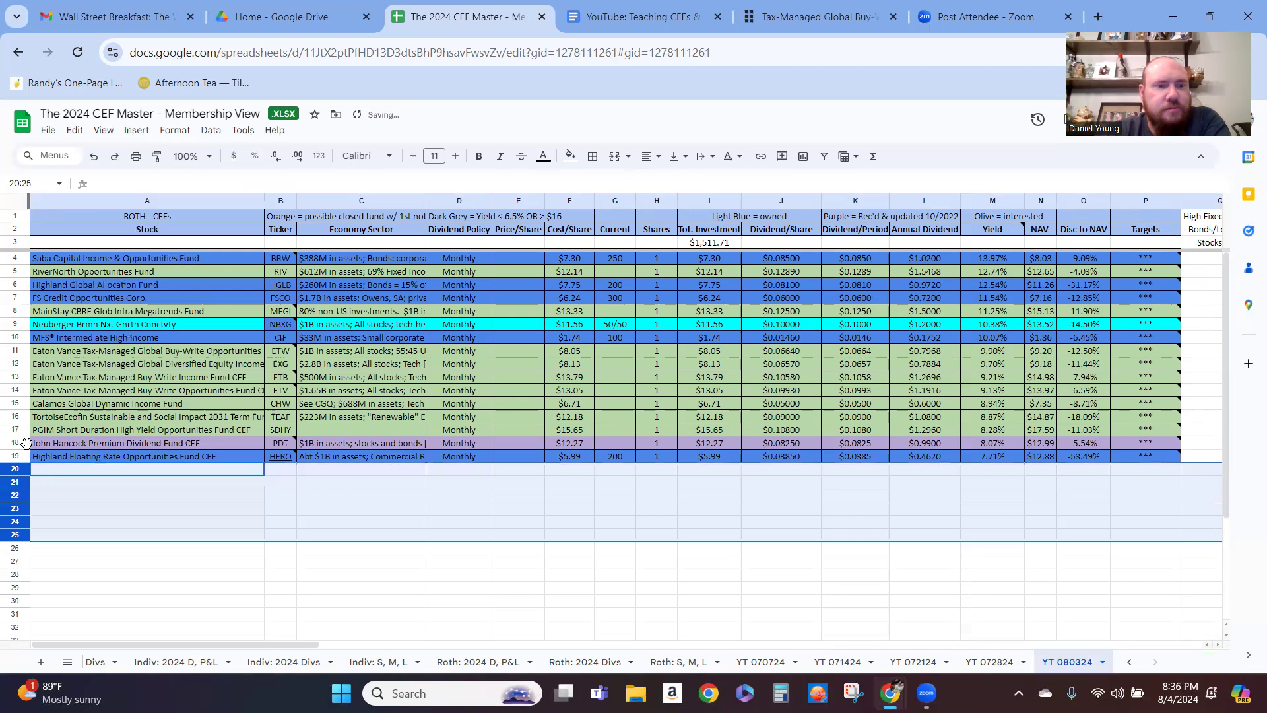
Delete rows 15 to 18 from the YT 080324 sheet, removing CHW, TEAF, SDHY and PDT.
drag(20, 447, 25, 405)
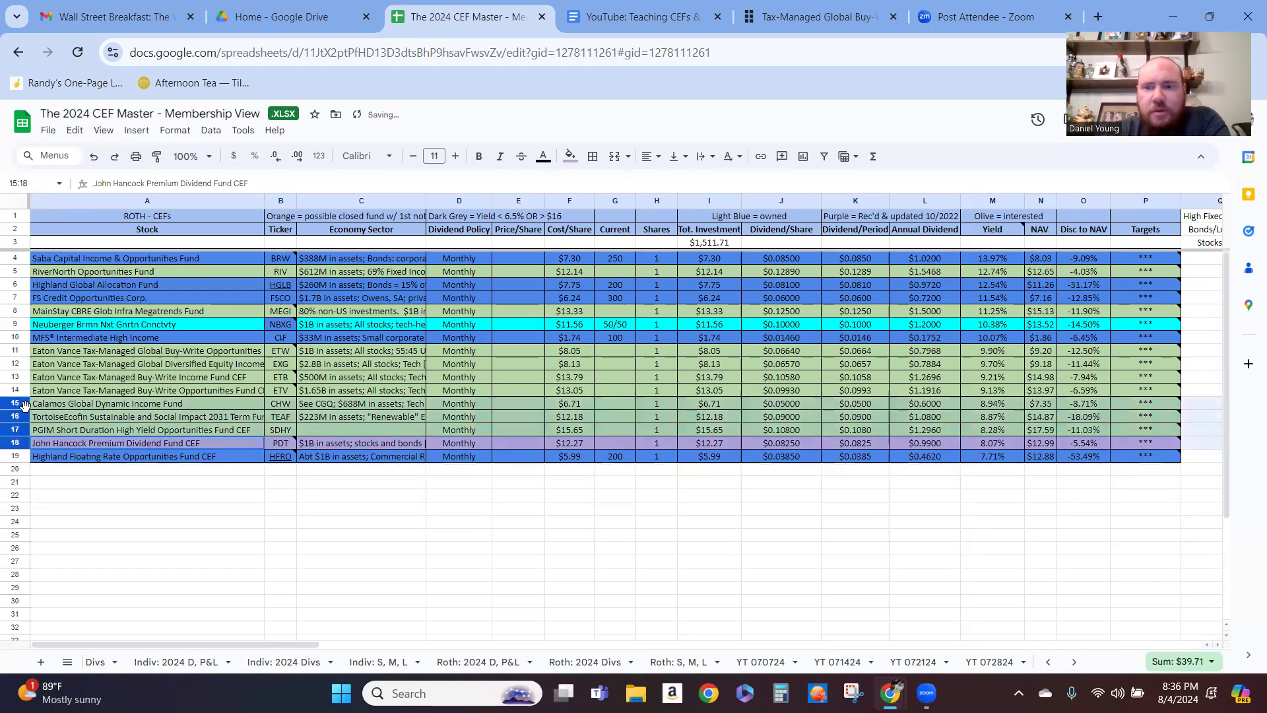
right_click(173, 420)
click(223, 476)
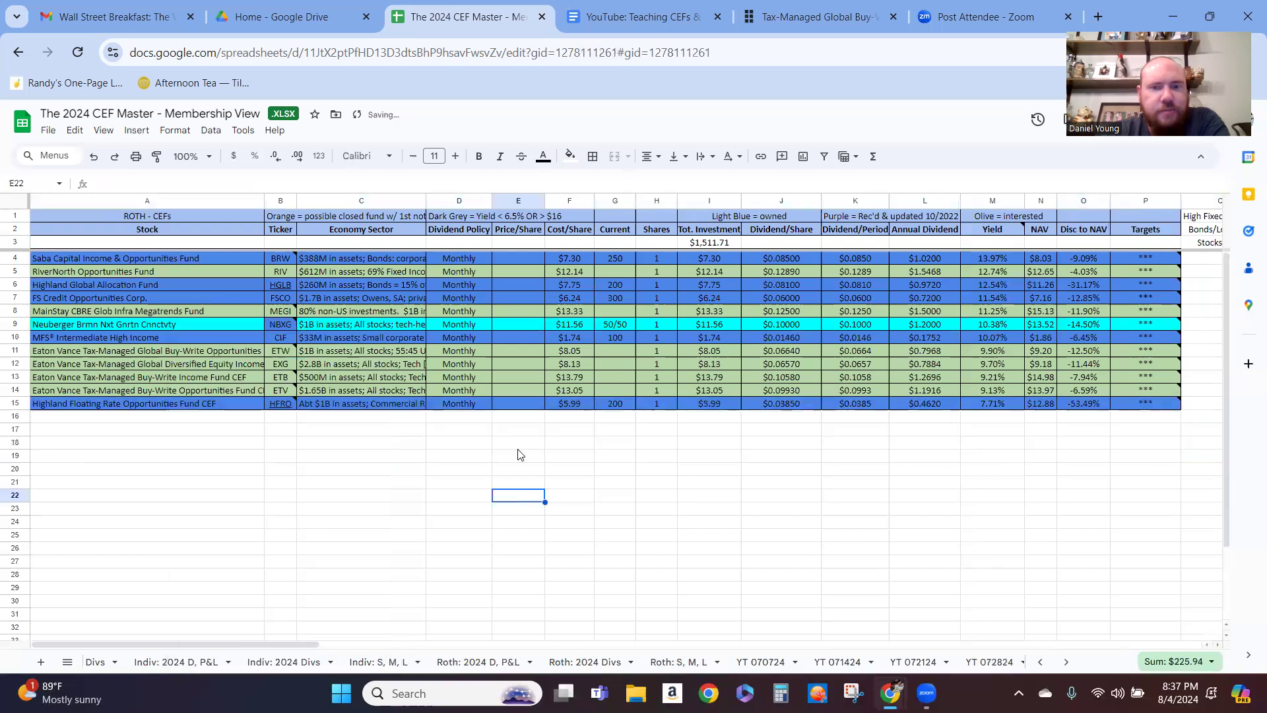
click(456, 483)
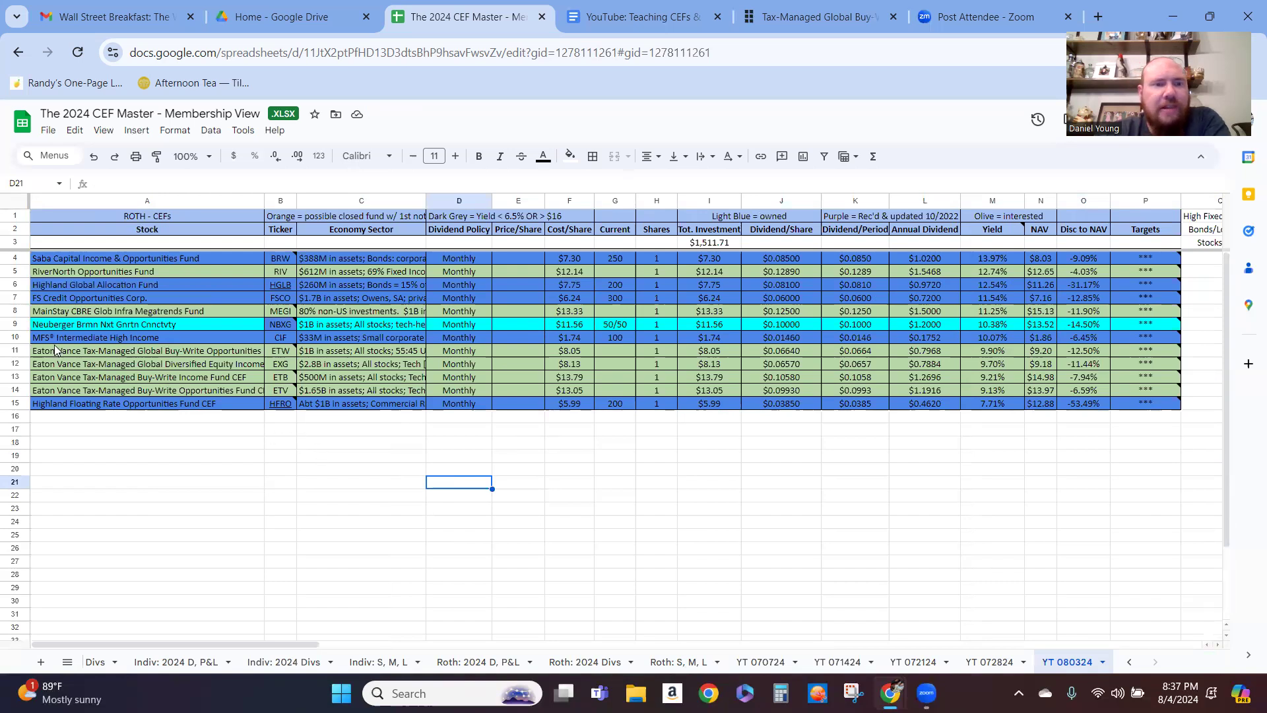
Enter 11.50 in the Price/Share column for the Neuberger fund (NBXG).
click(16, 325)
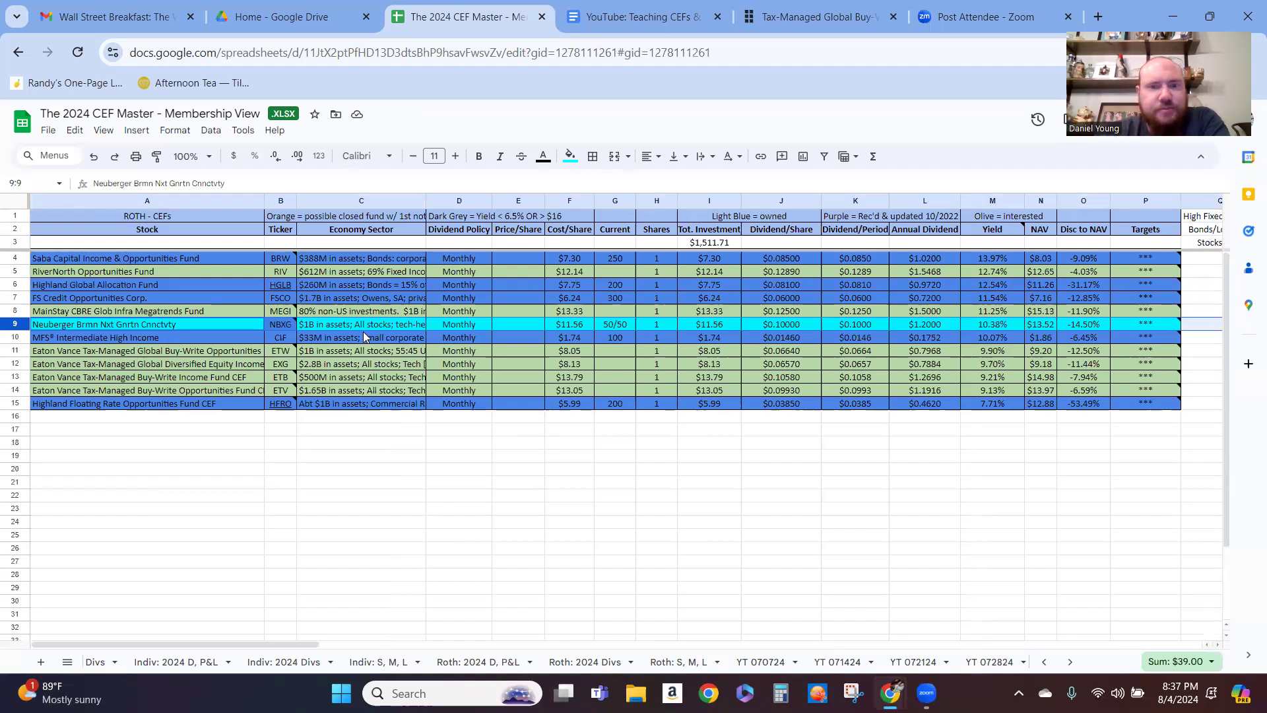
click(527, 261)
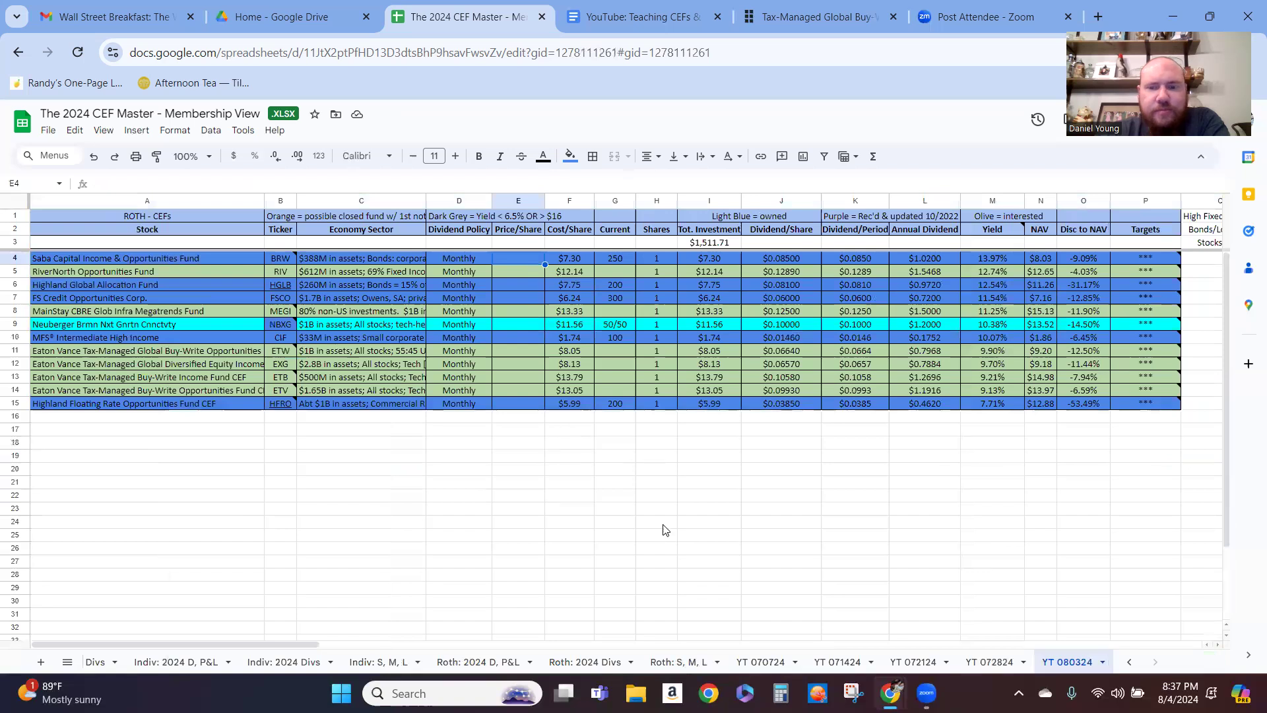
click(526, 324)
text(11.50)
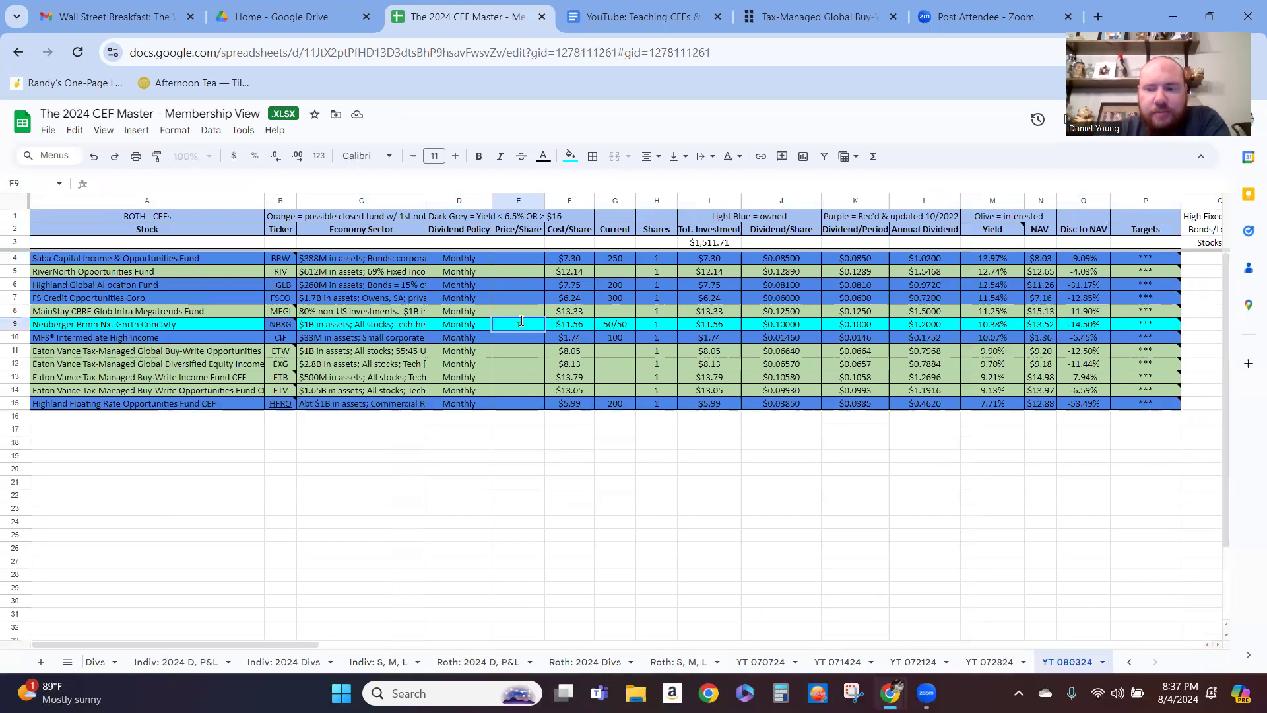
key(Return)
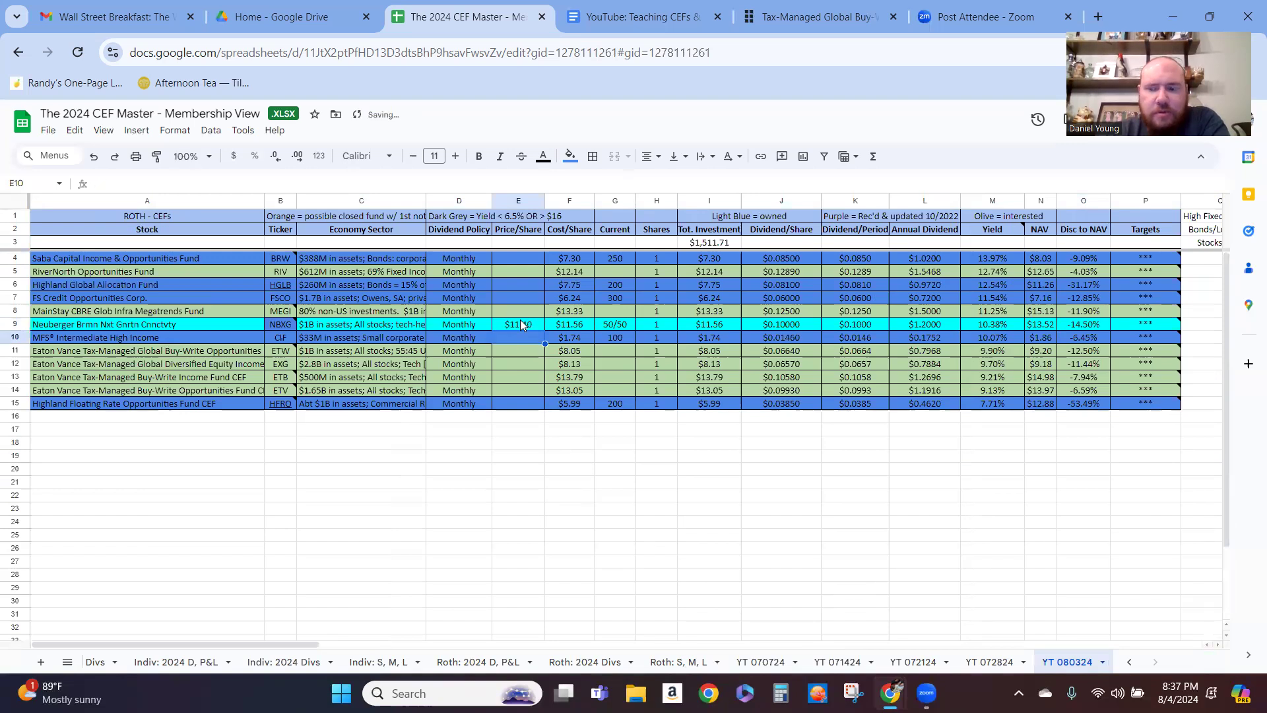
Enter Price/Share values of 1.68 for MFS Intermediate High Income (CIF) and 7.09 for Saba Capital (BRW), consulting the Roth: 2024 D, P&L sheet.
text(1.68)
key(Return)
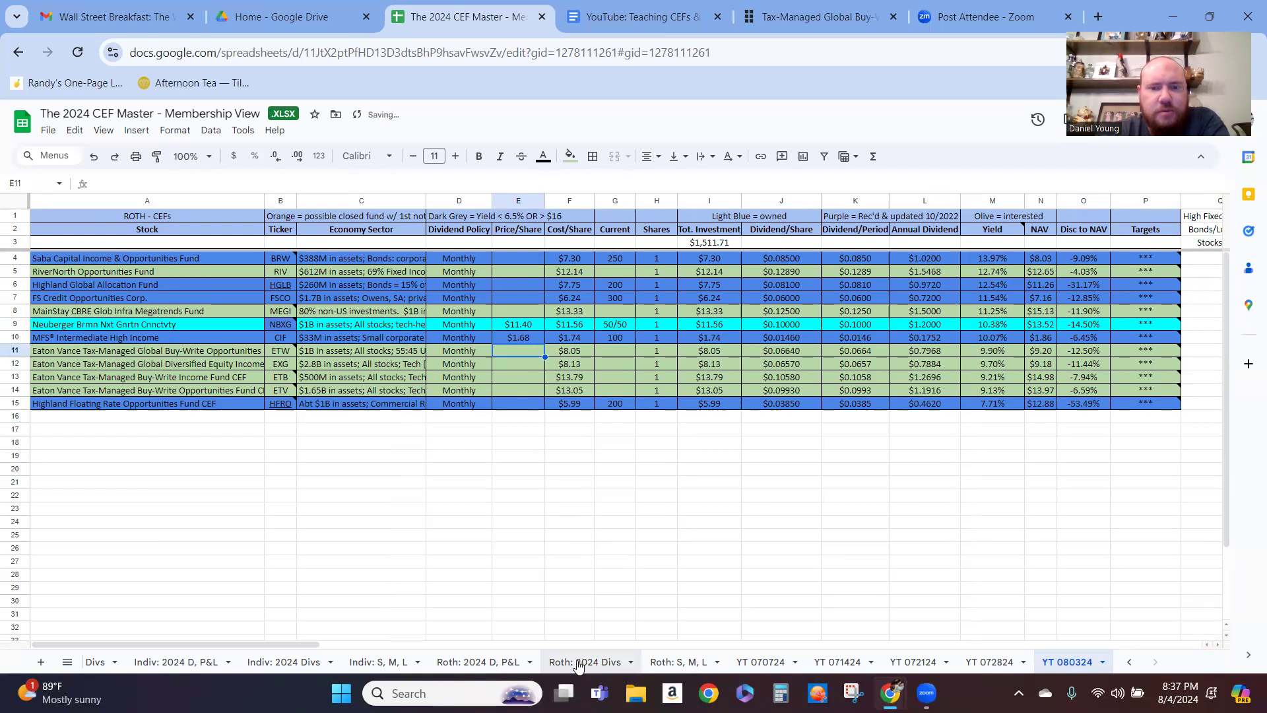
click(484, 663)
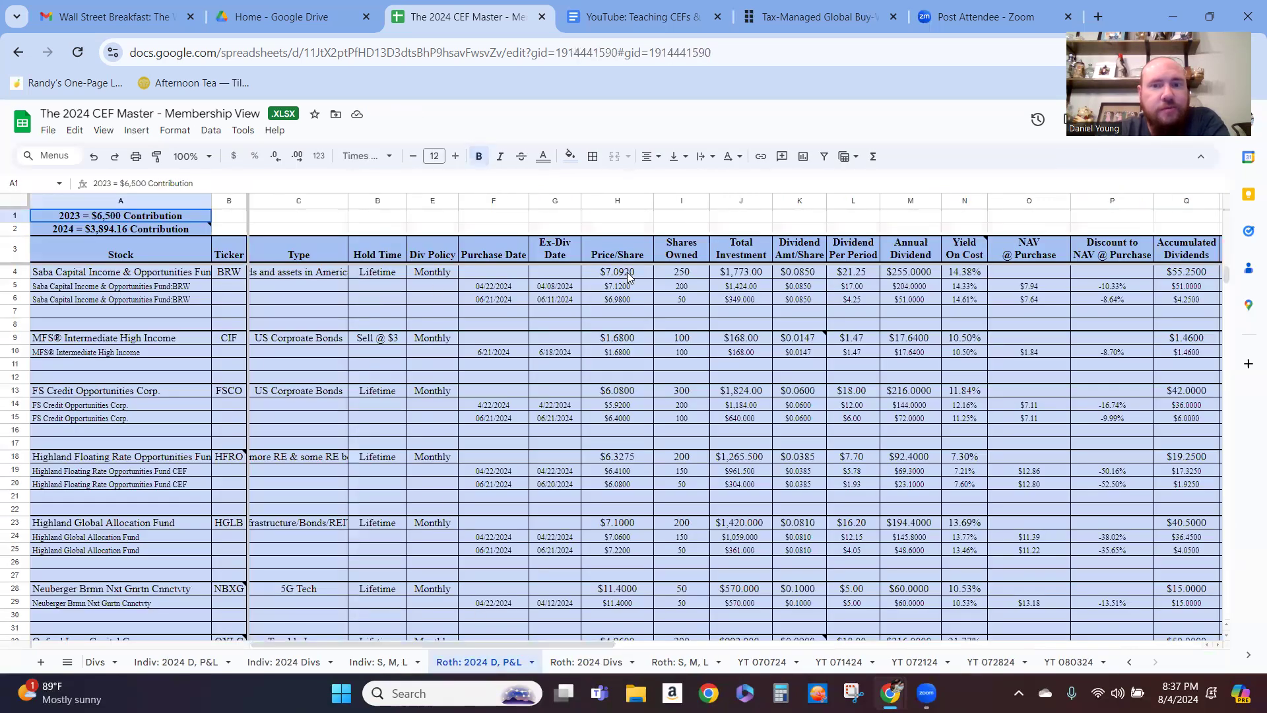
click(1067, 662)
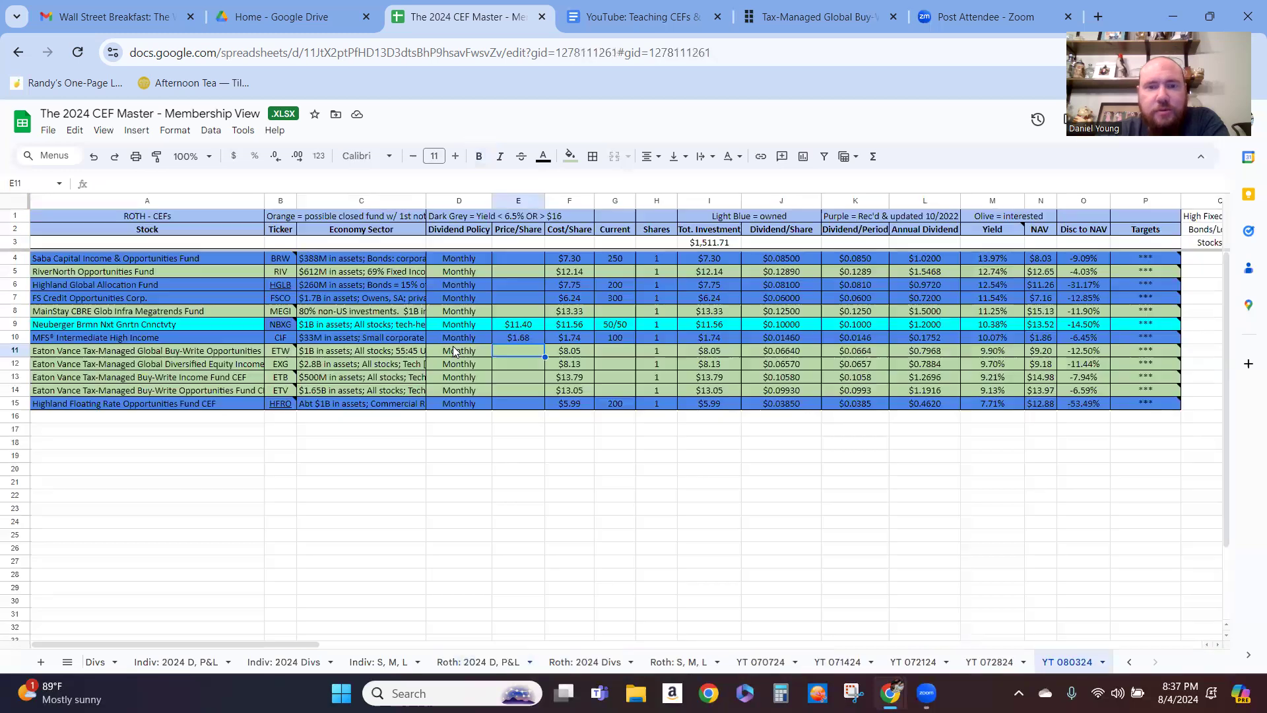
click(501, 261)
text(7.09)
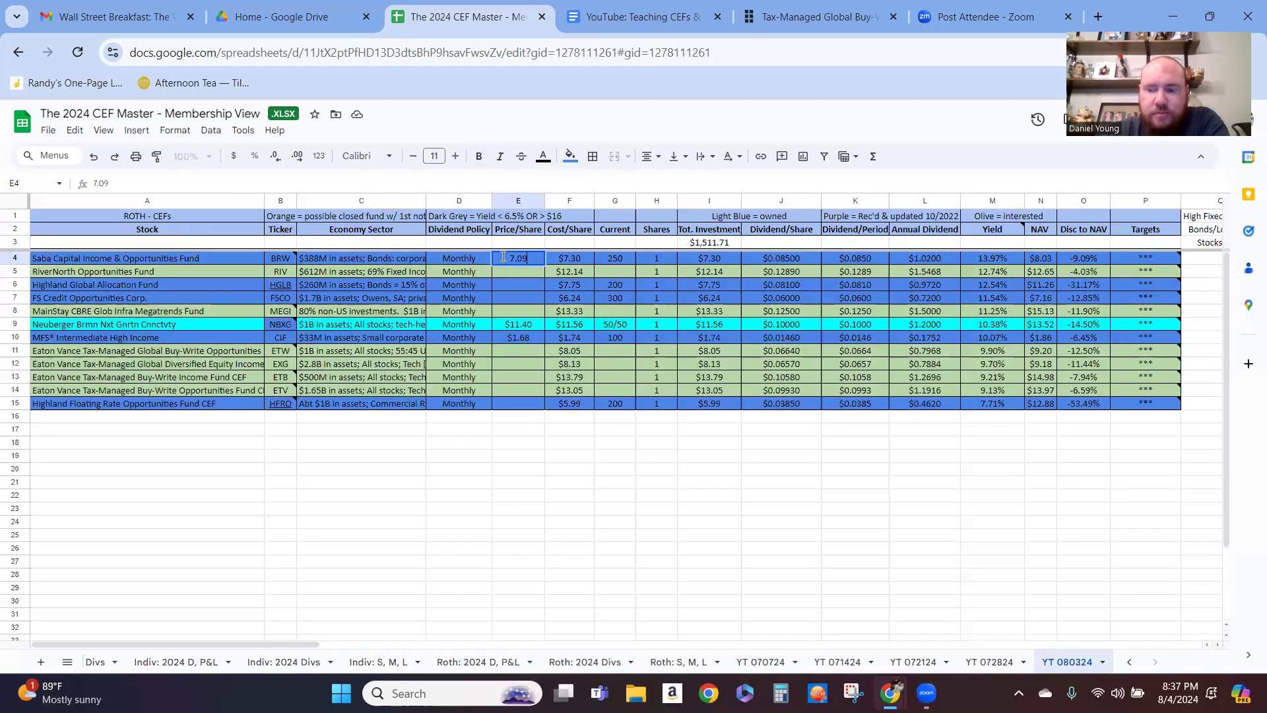
key(Return)
key(Down)
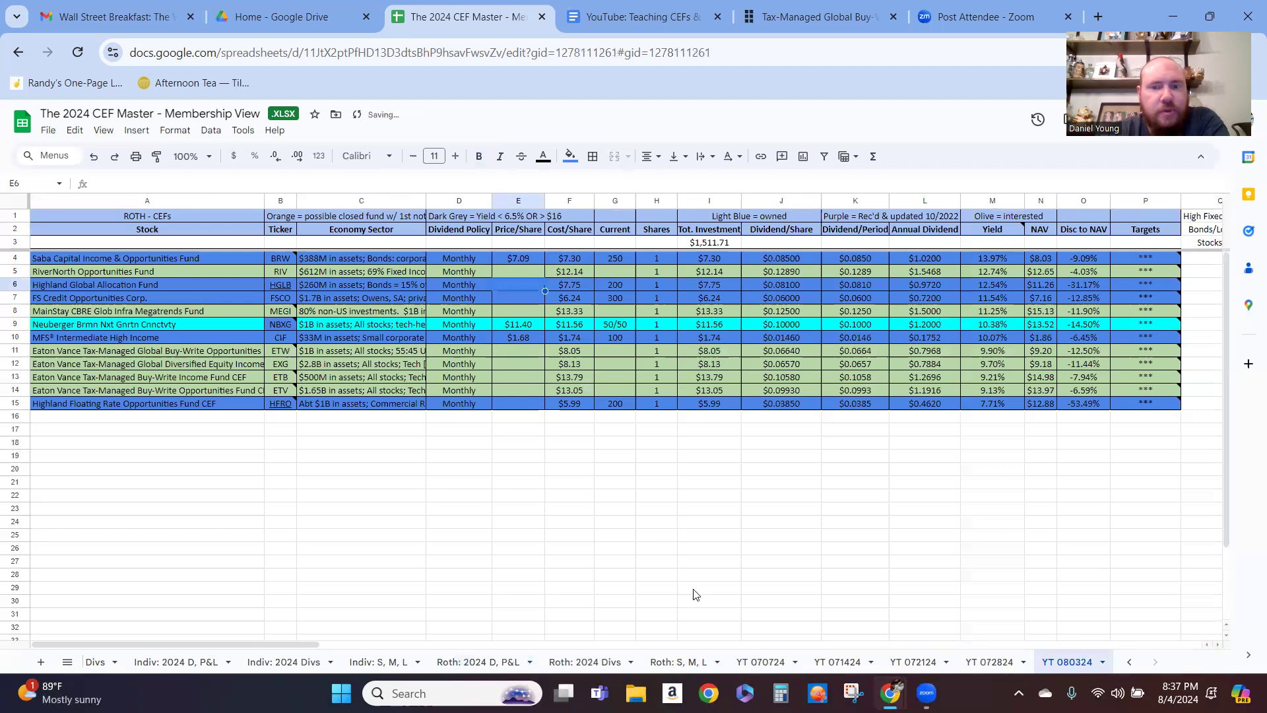
Look up the Roth: 2024 D, P&L prices and enter Price/Share values of 7.10 for HGLB and 6.08 for FSCO on YT 080324.
click(523, 663)
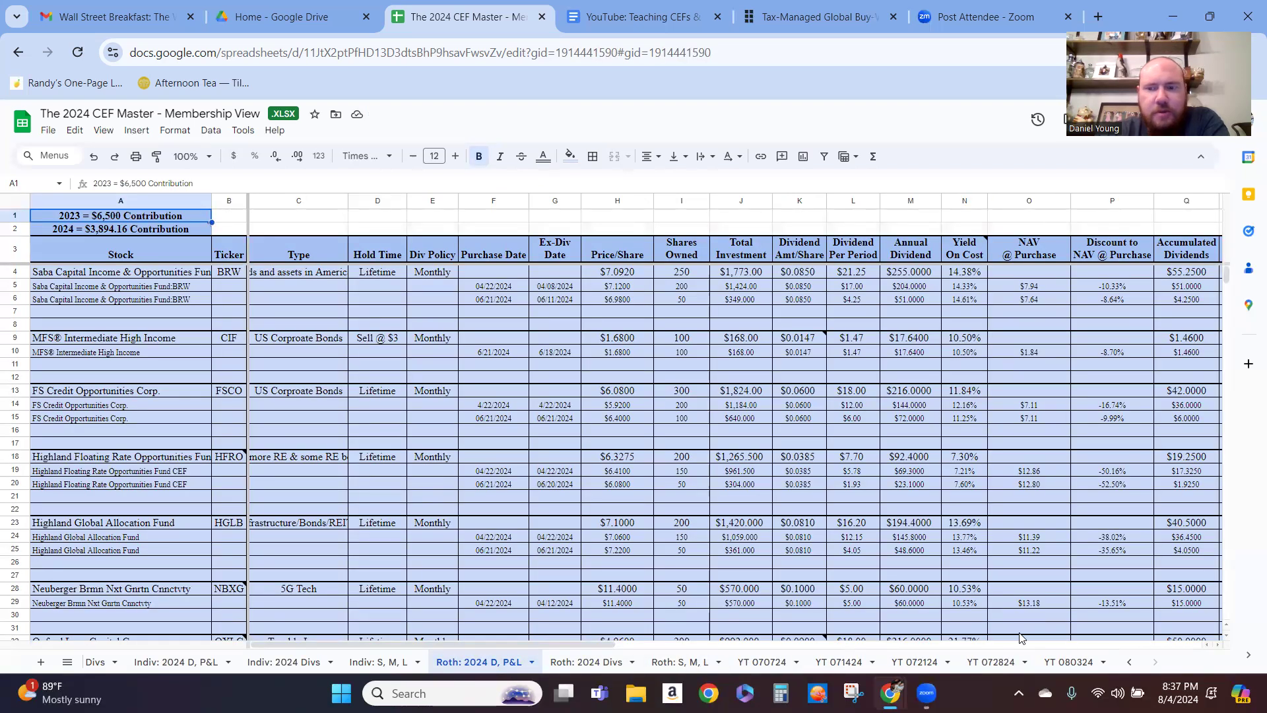
click(1069, 662)
text(7.10)
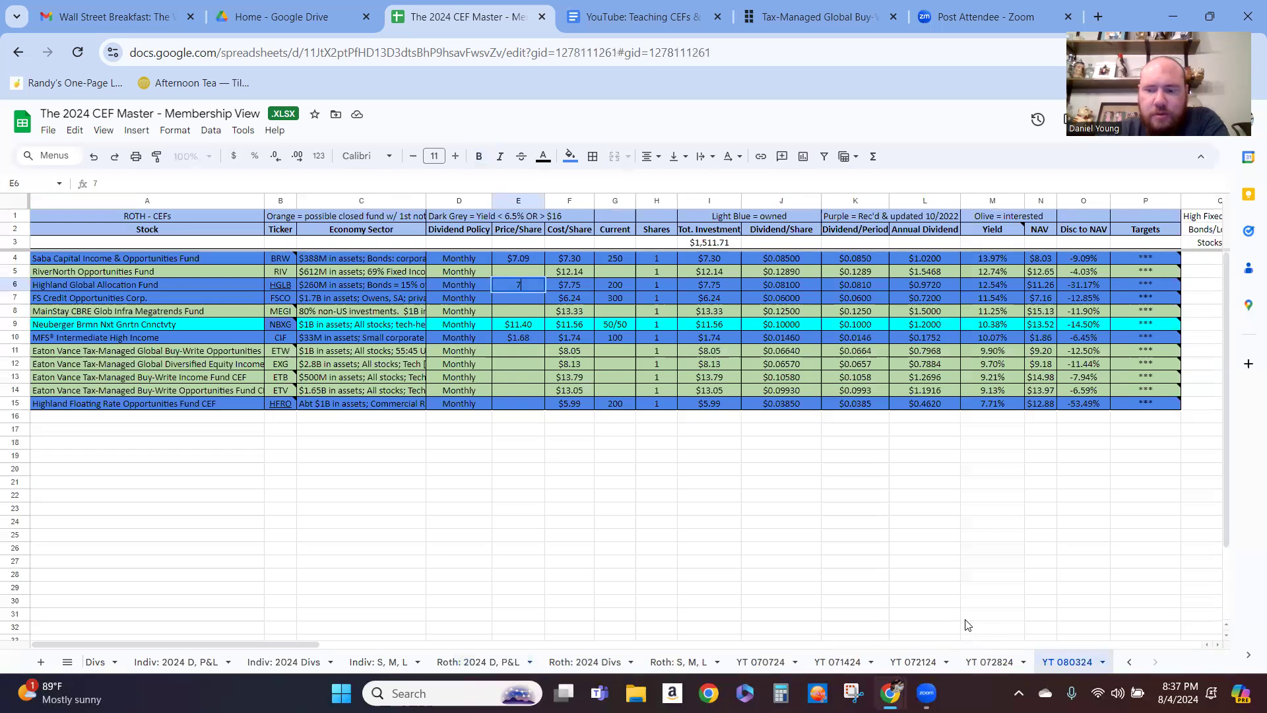
key(Return)
click(485, 663)
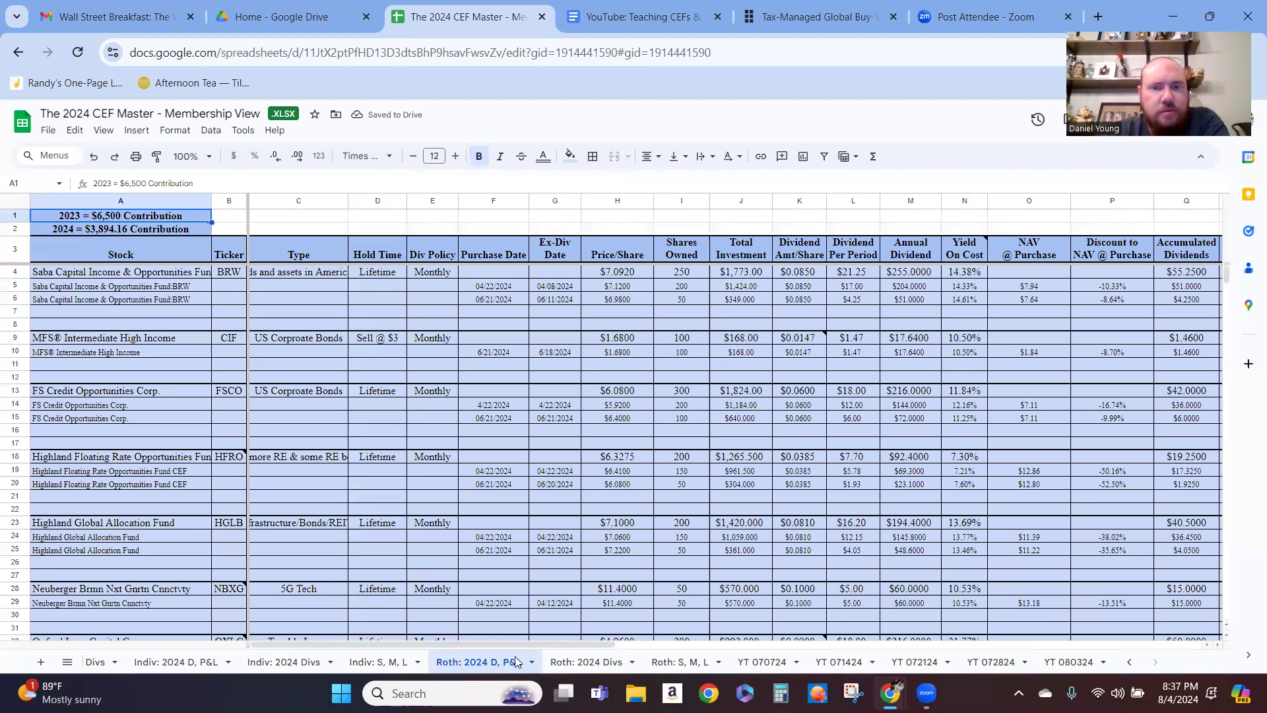
click(1068, 662)
text(6.08)
key(Return)
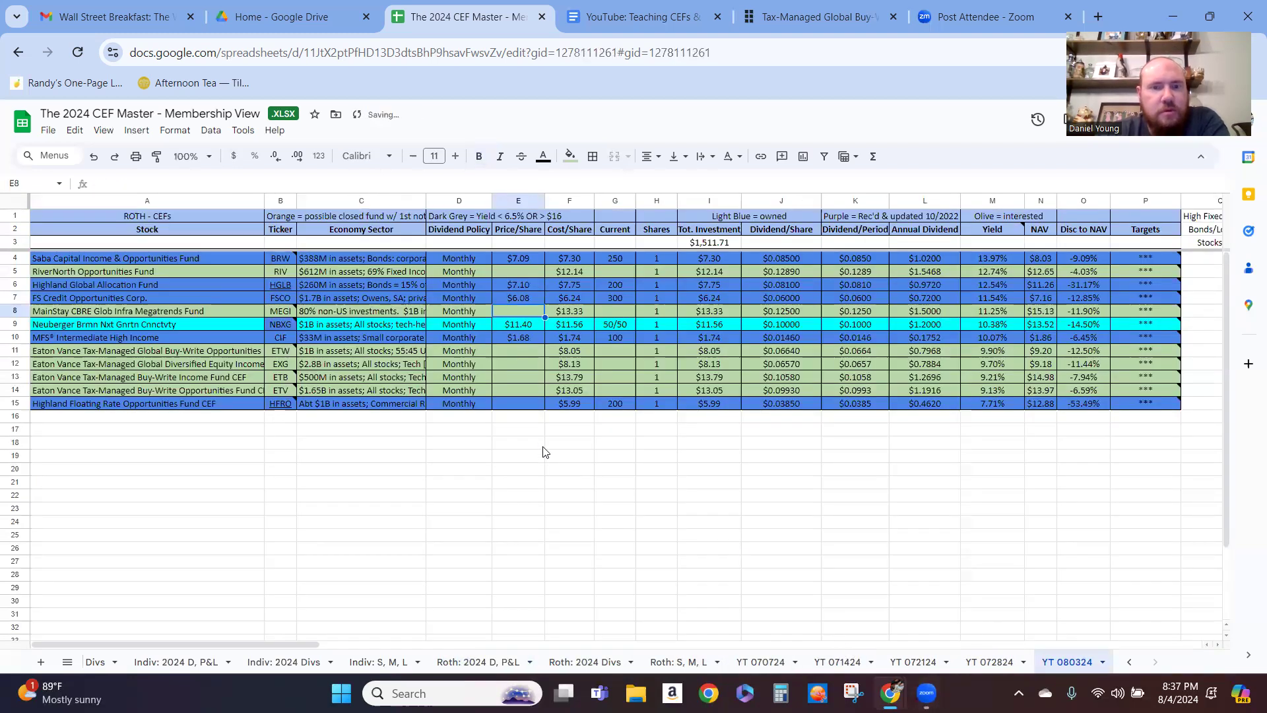
Enter the Highland Floating Rate fund's (HFRO) Price/Share as 6.3275, taken from the Roth: 2024 D, P&L sheet.
click(529, 402)
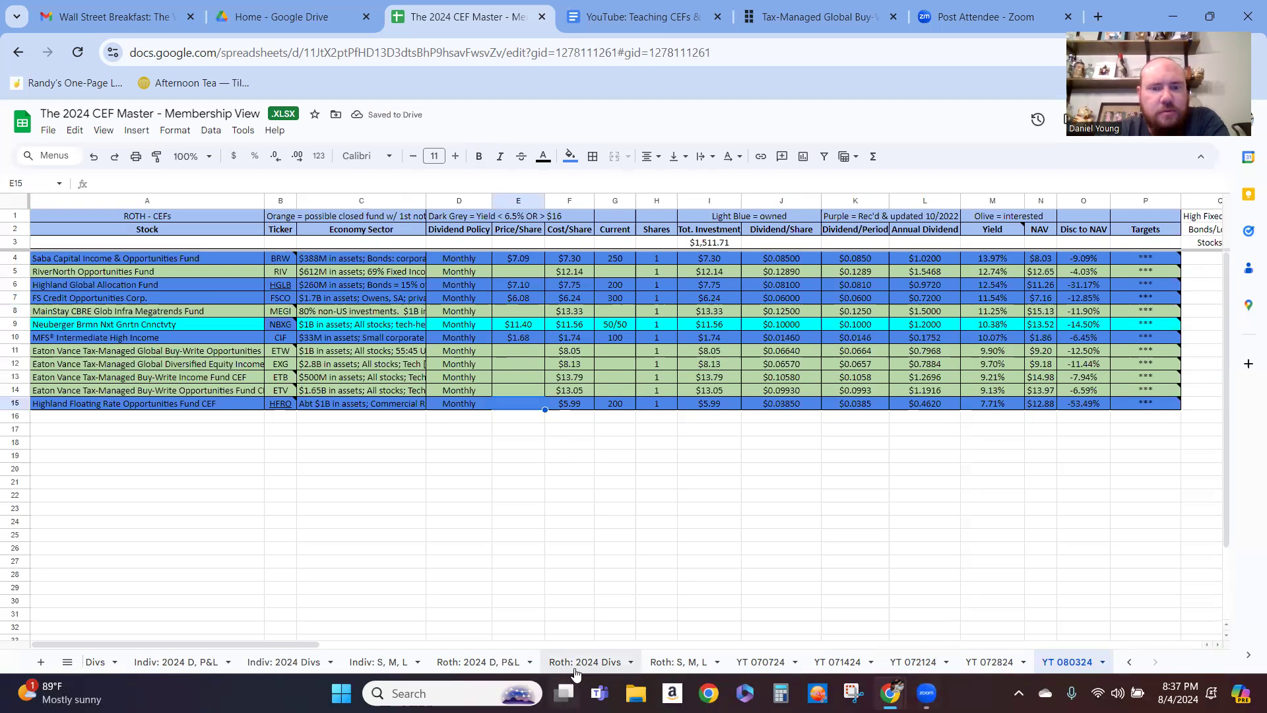
click(476, 662)
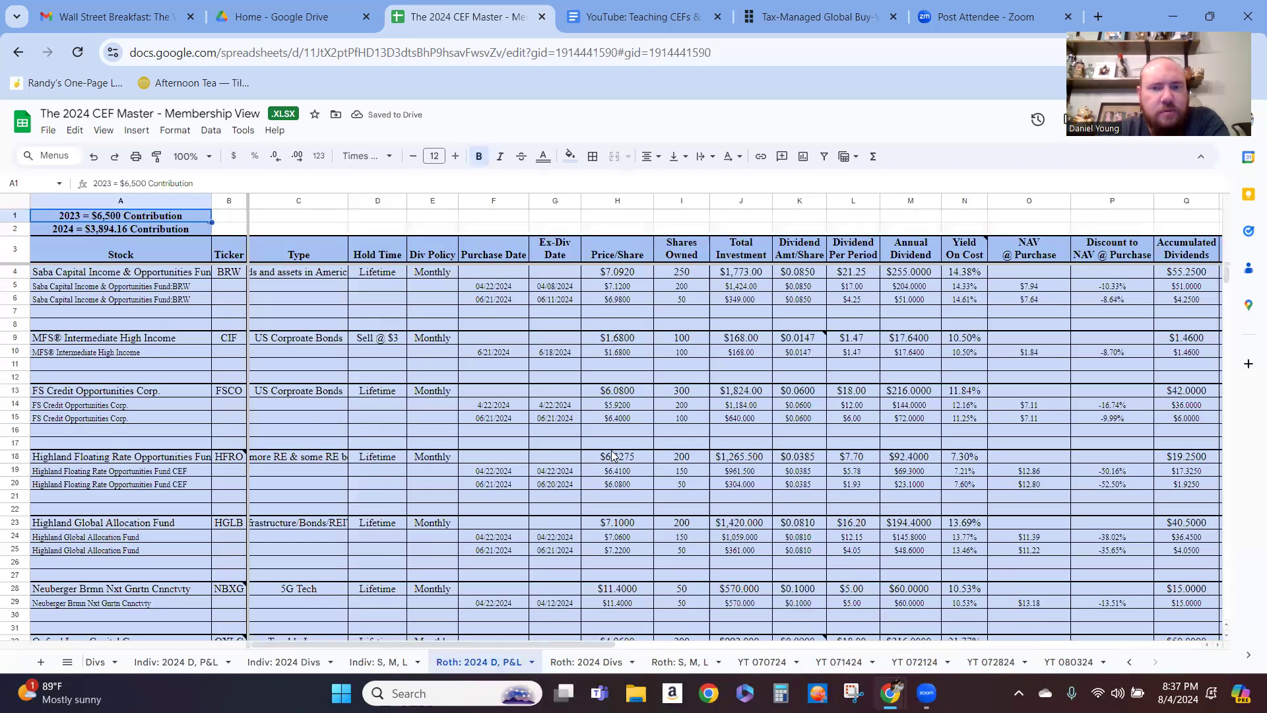
click(1066, 662)
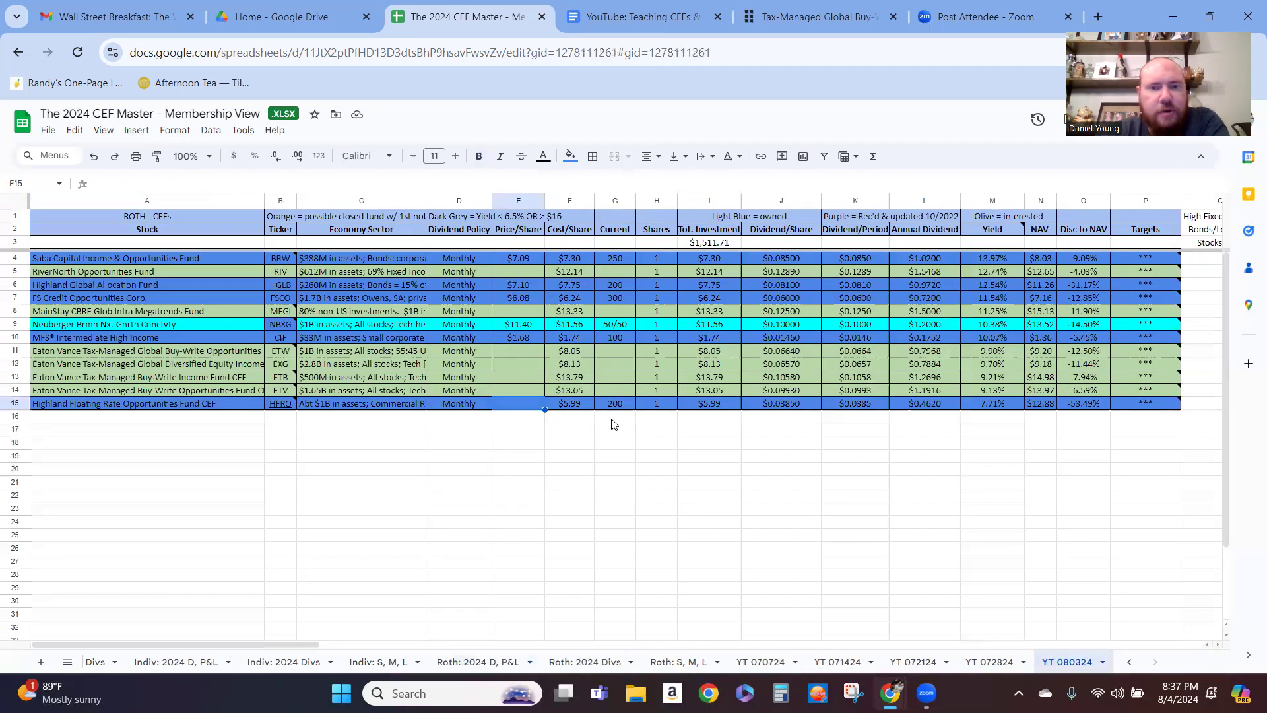
text(6.33)
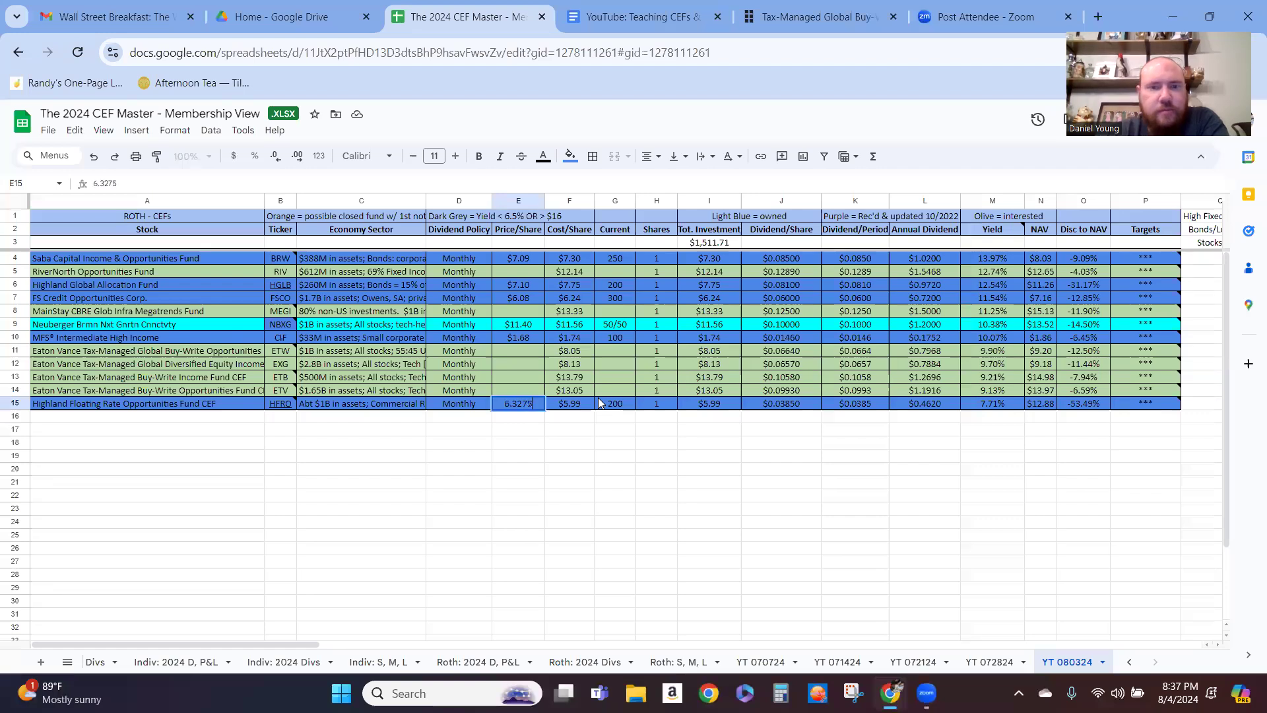
key(Return)
click(487, 447)
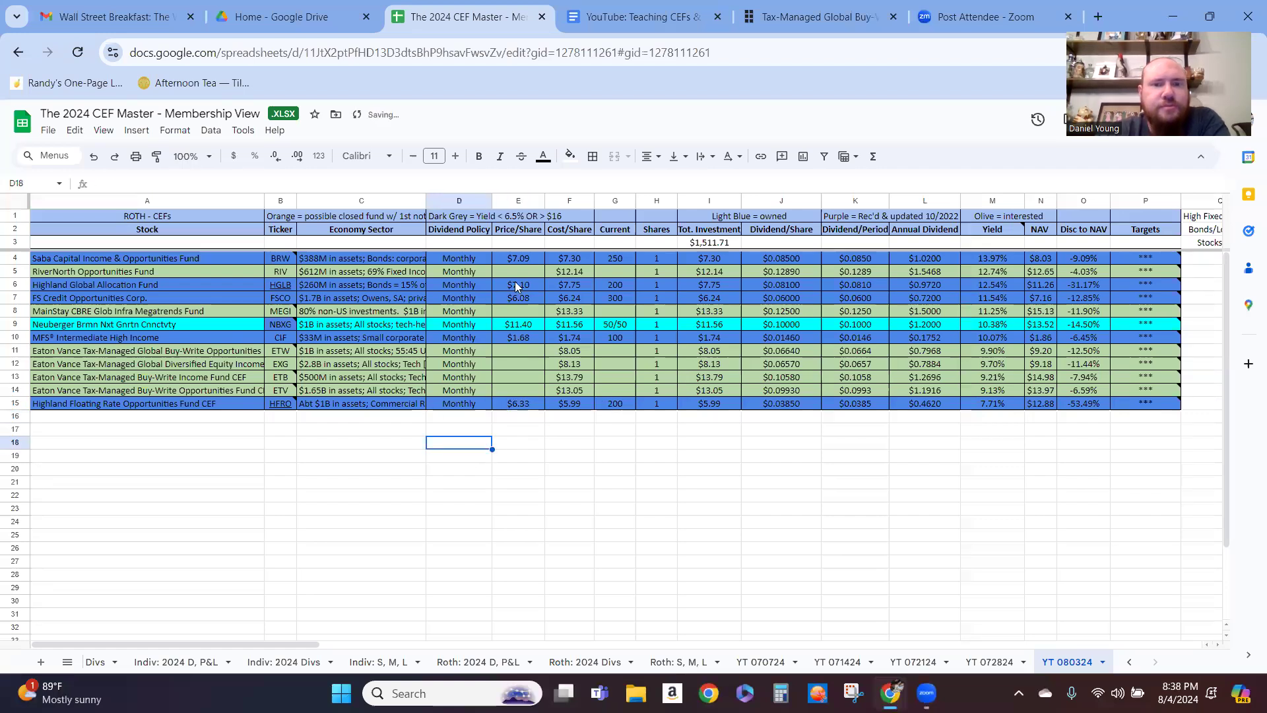
Review NBXG's Cost/Share, MEGI's Economy Sector entry and the ticker notes for NBXG and ETW.
click(578, 327)
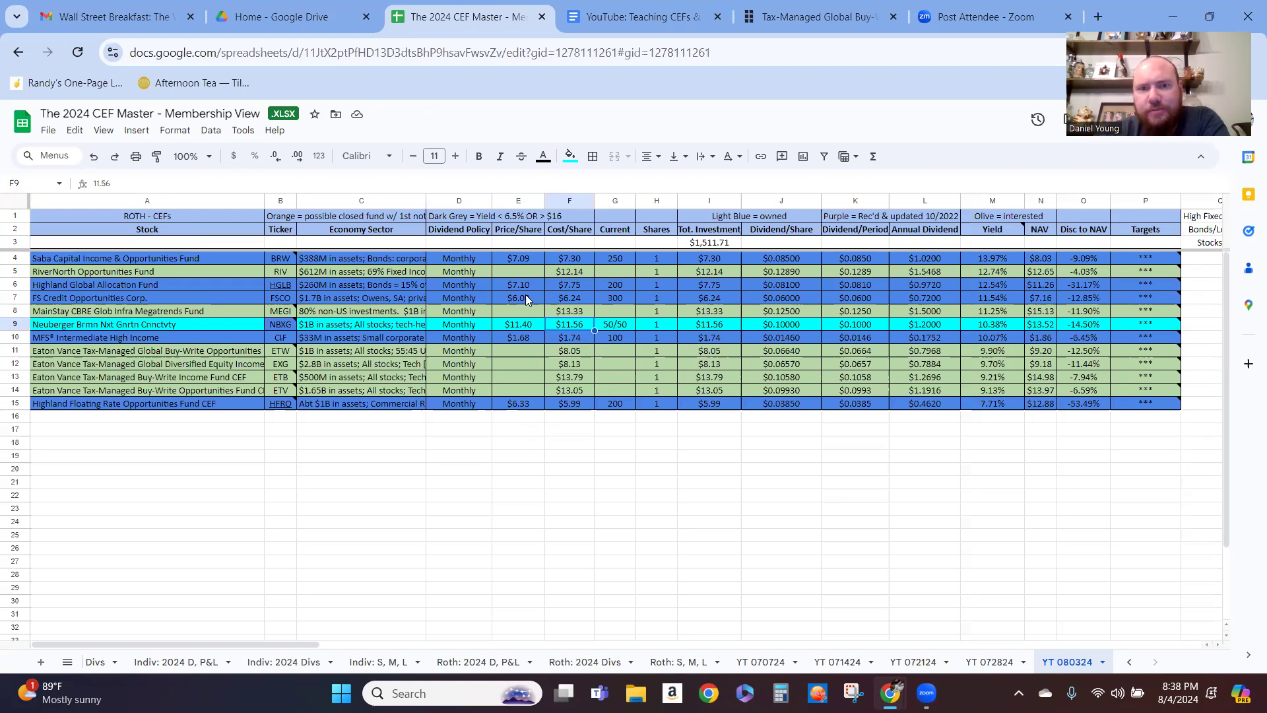
click(367, 314)
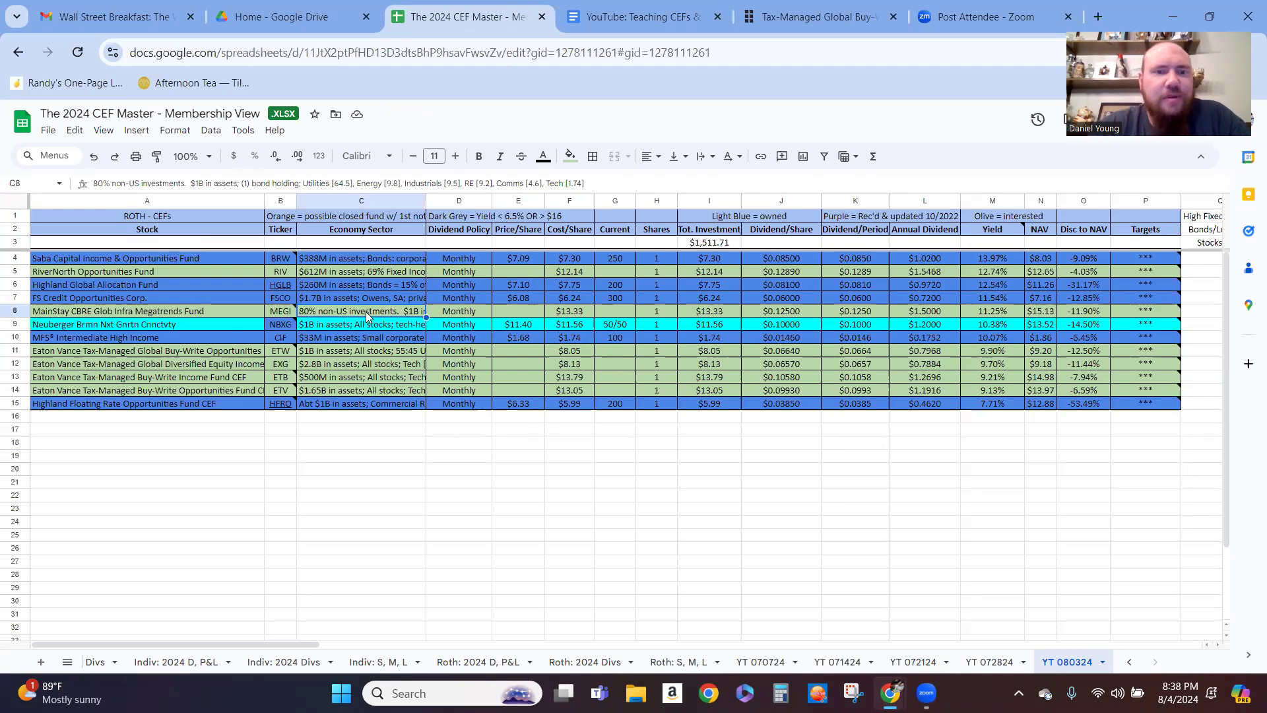
mouse_move(290, 328)
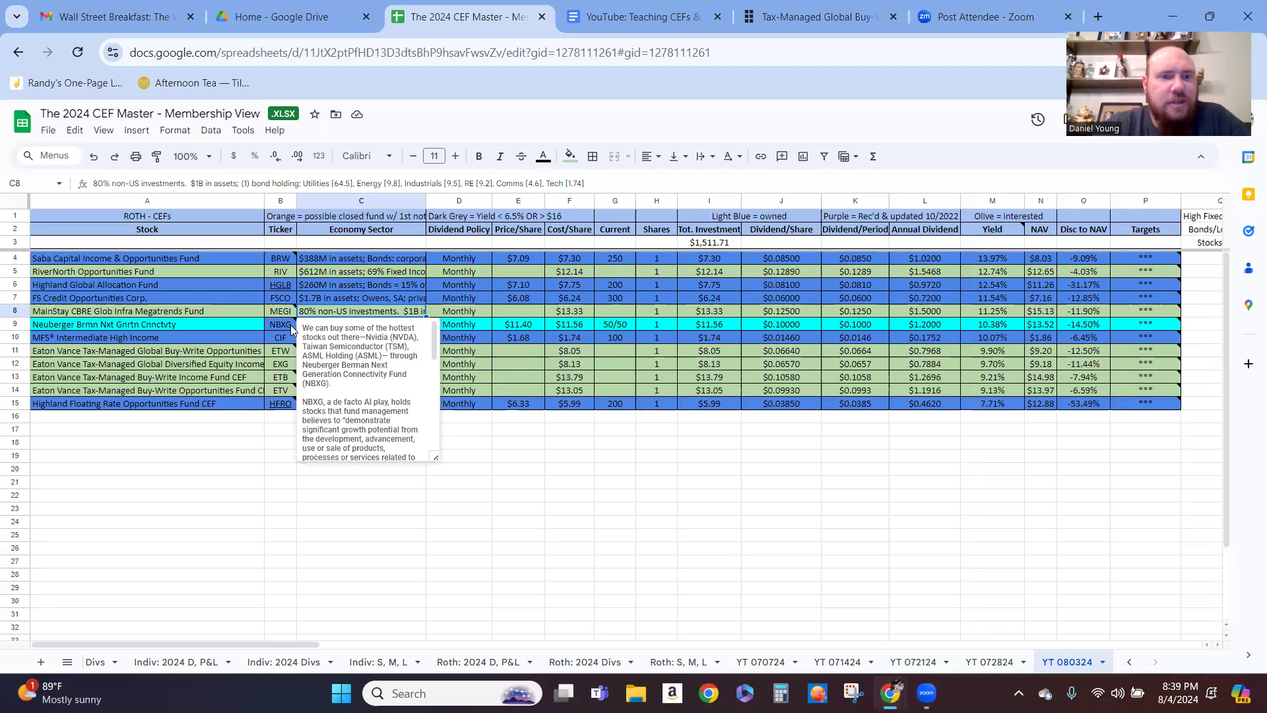
mouse_move(288, 352)
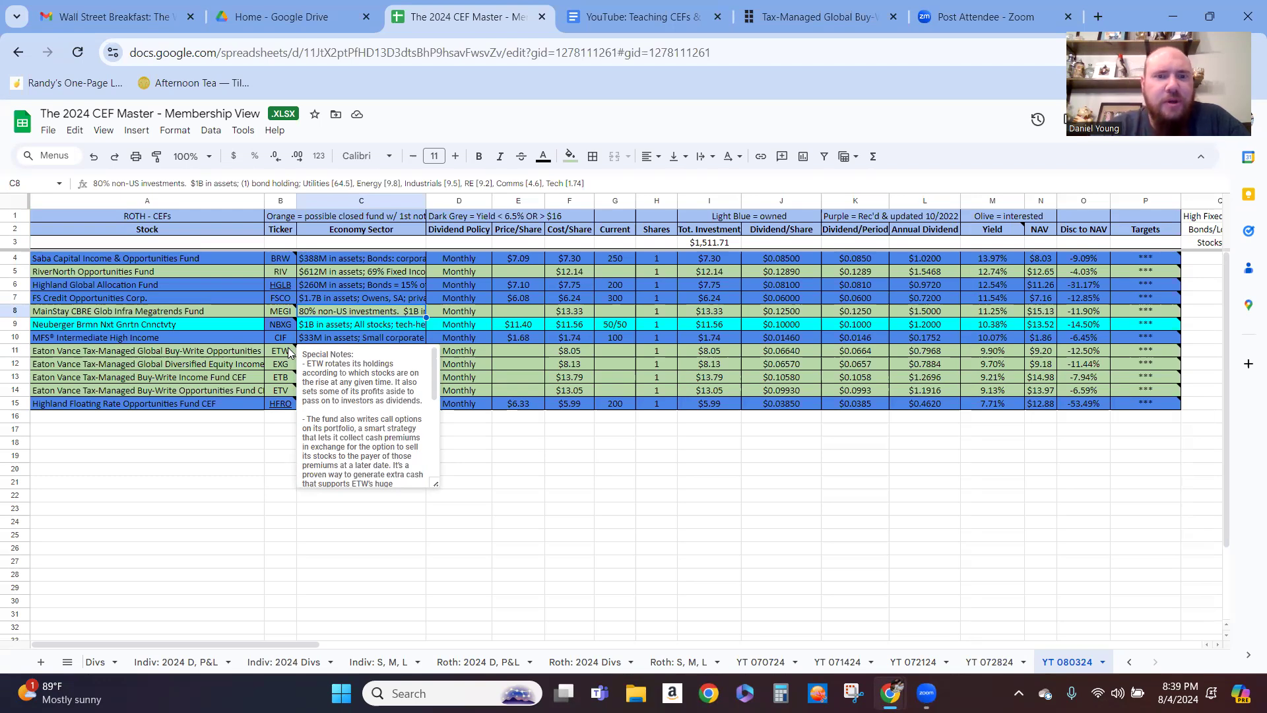
Review ETW's largest fund holdings and their net asset percentages on the Eaton Vance page, and return to the CEF Master spreadsheet.
click(813, 14)
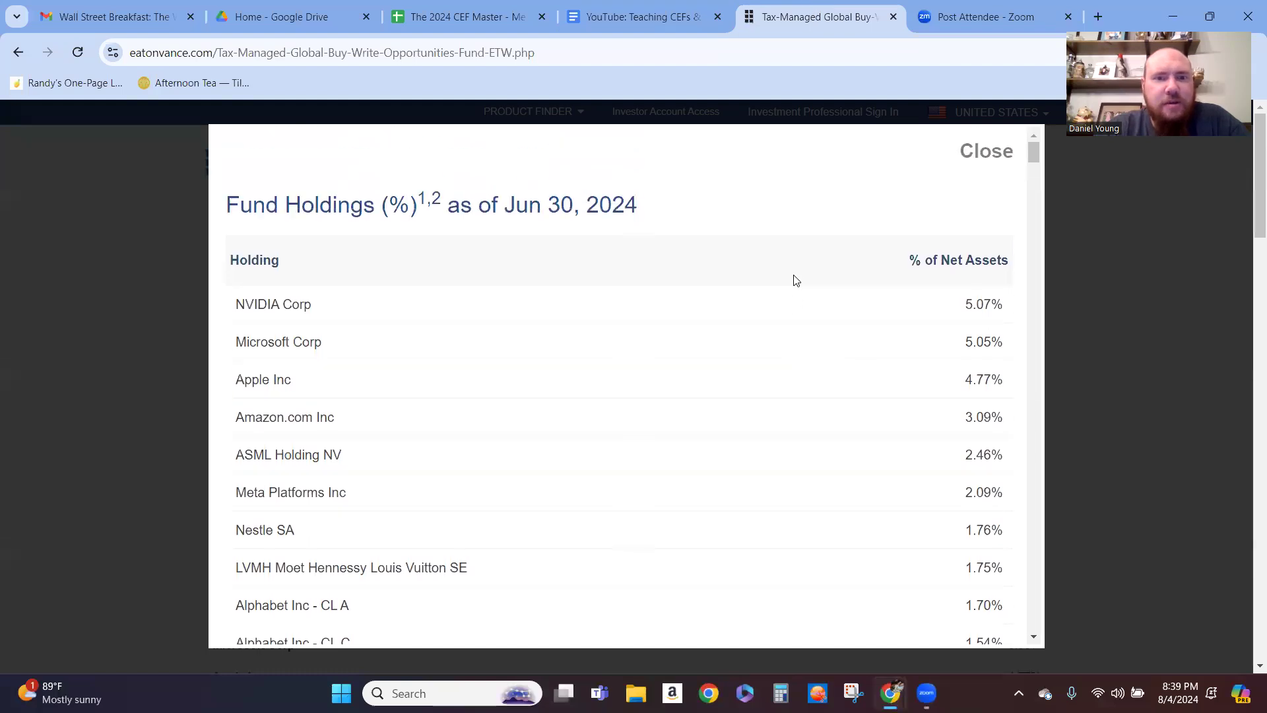
scroll(797, 280, down, 1)
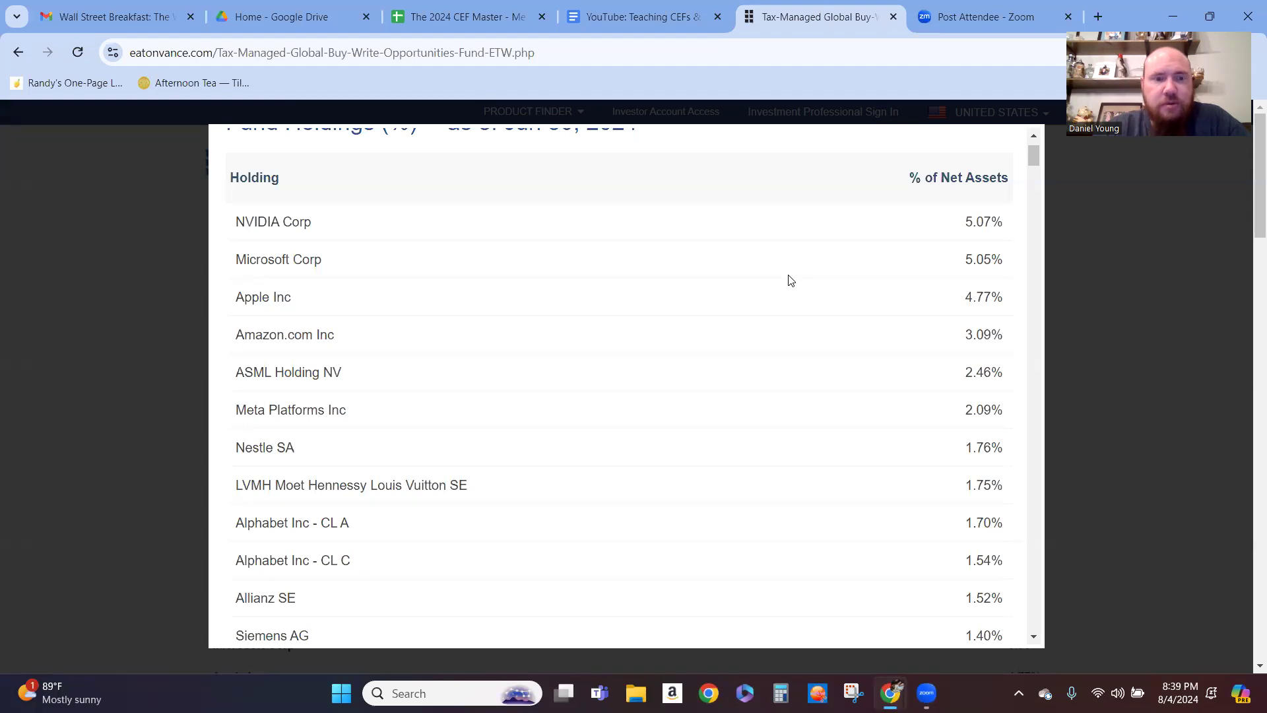
scroll(791, 281, down, 2)
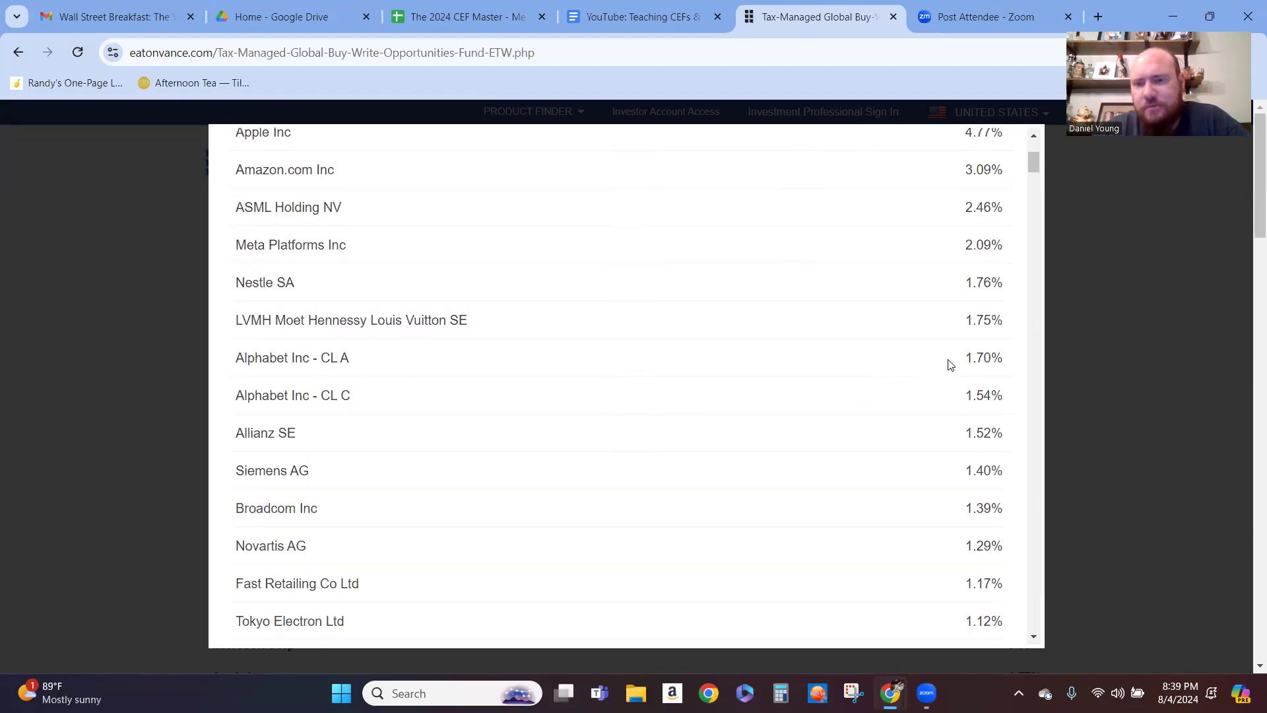
scroll(726, 356, up, 3)
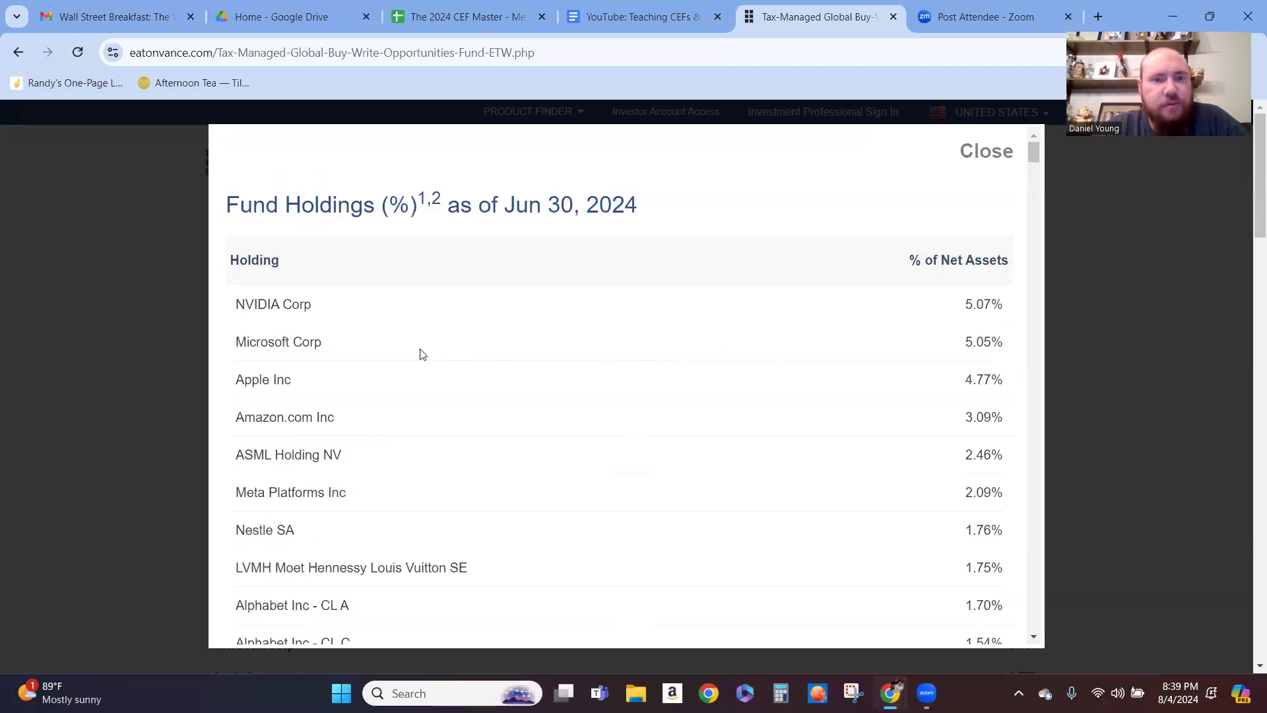
drag(258, 322, 359, 424)
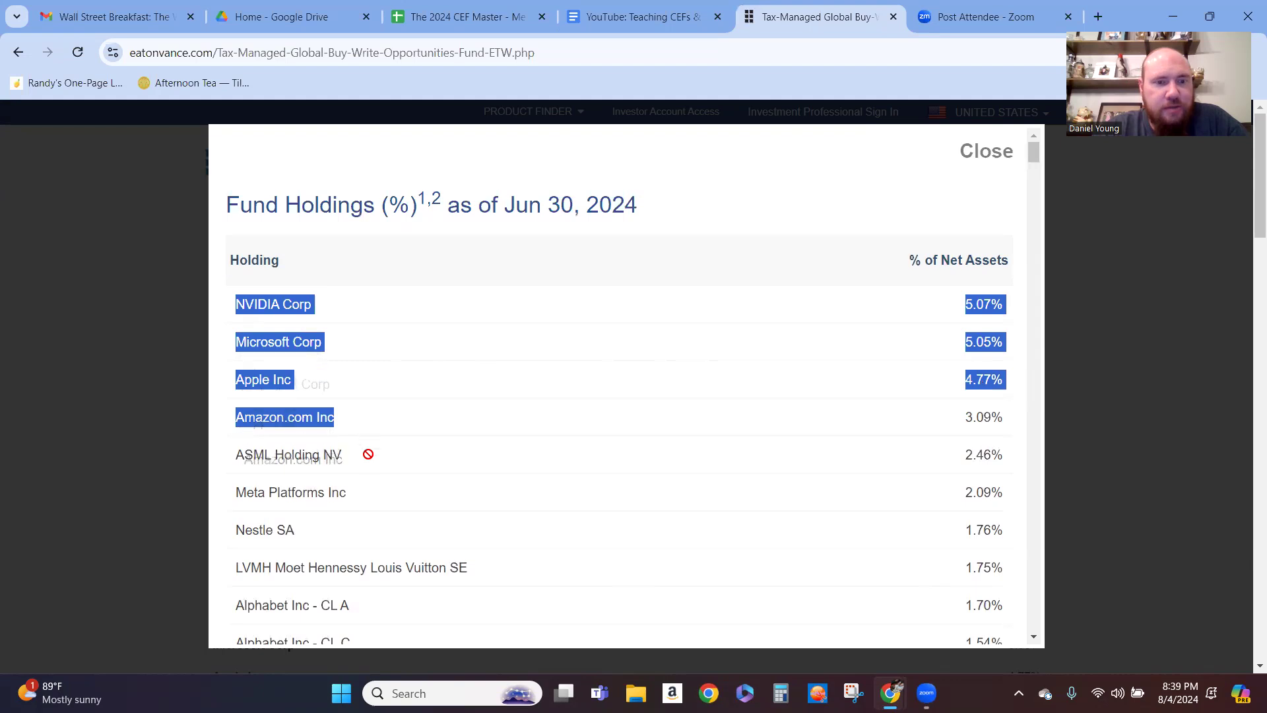
click(368, 457)
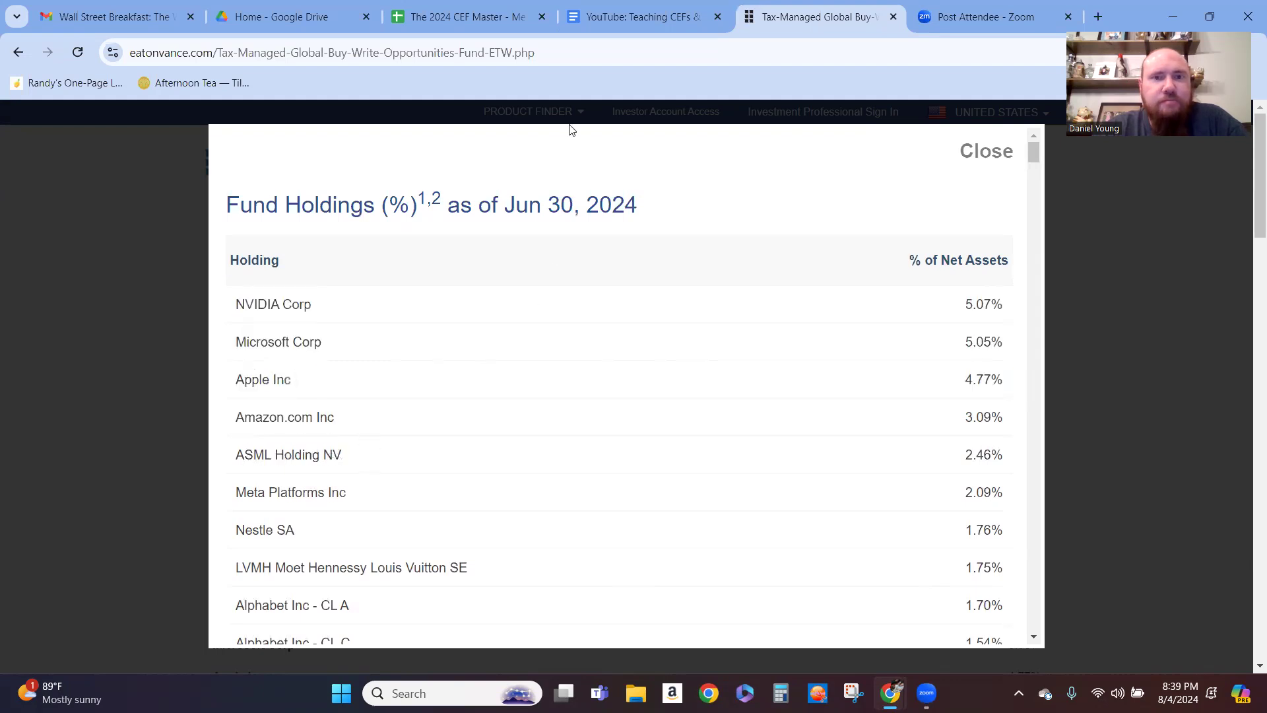
click(501, 24)
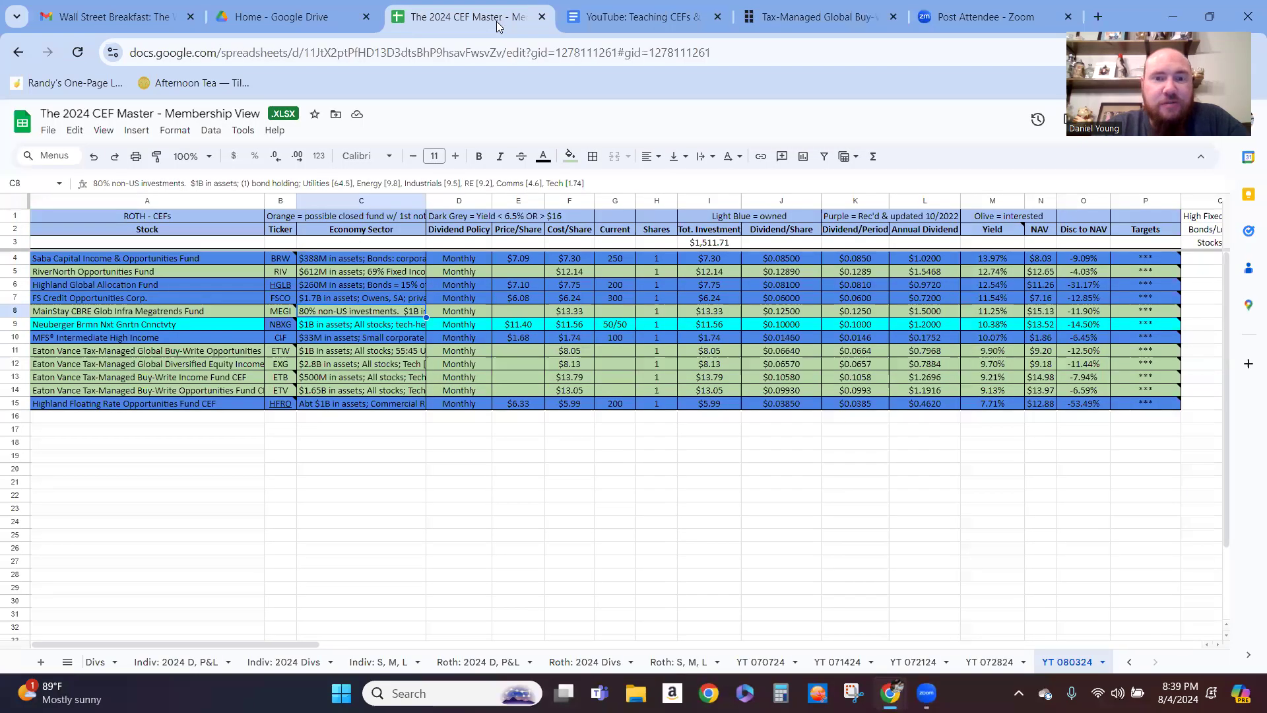
Check the NBXG and MEGI ticker notes and delete the RiverNorth Opportunities Fund (RIV) row from YT 080324.
click(452, 449)
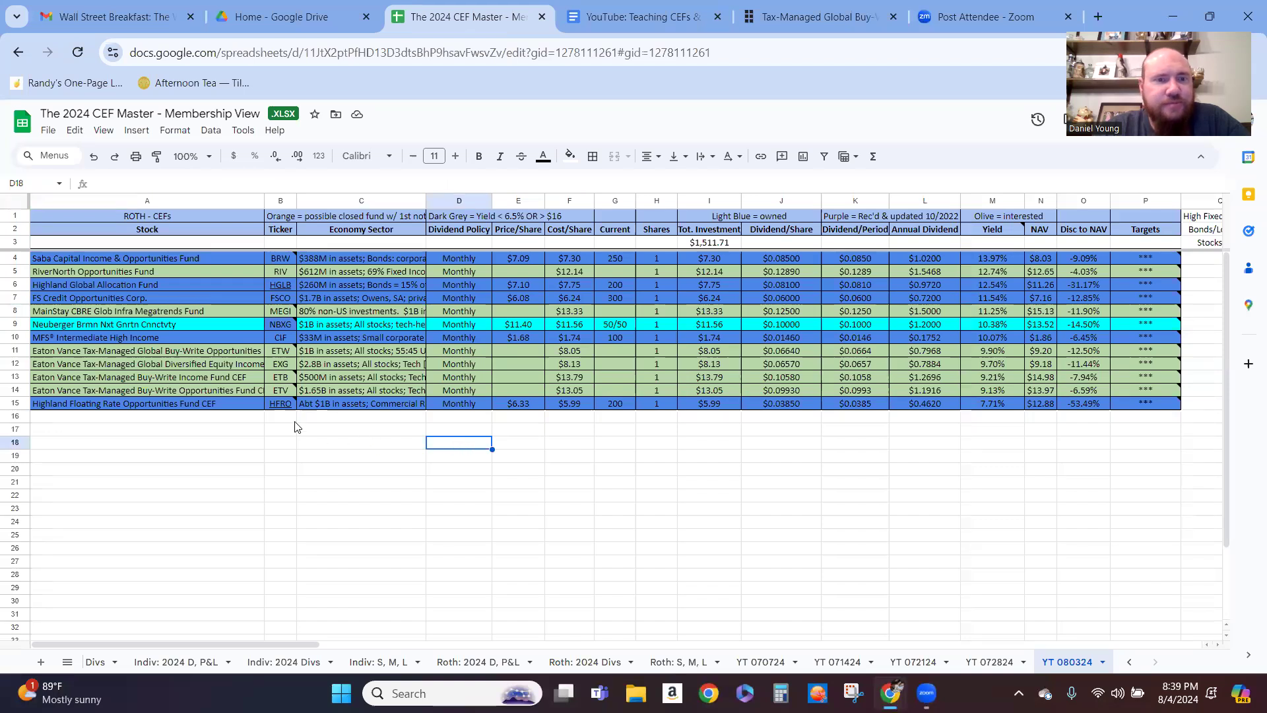
click(284, 327)
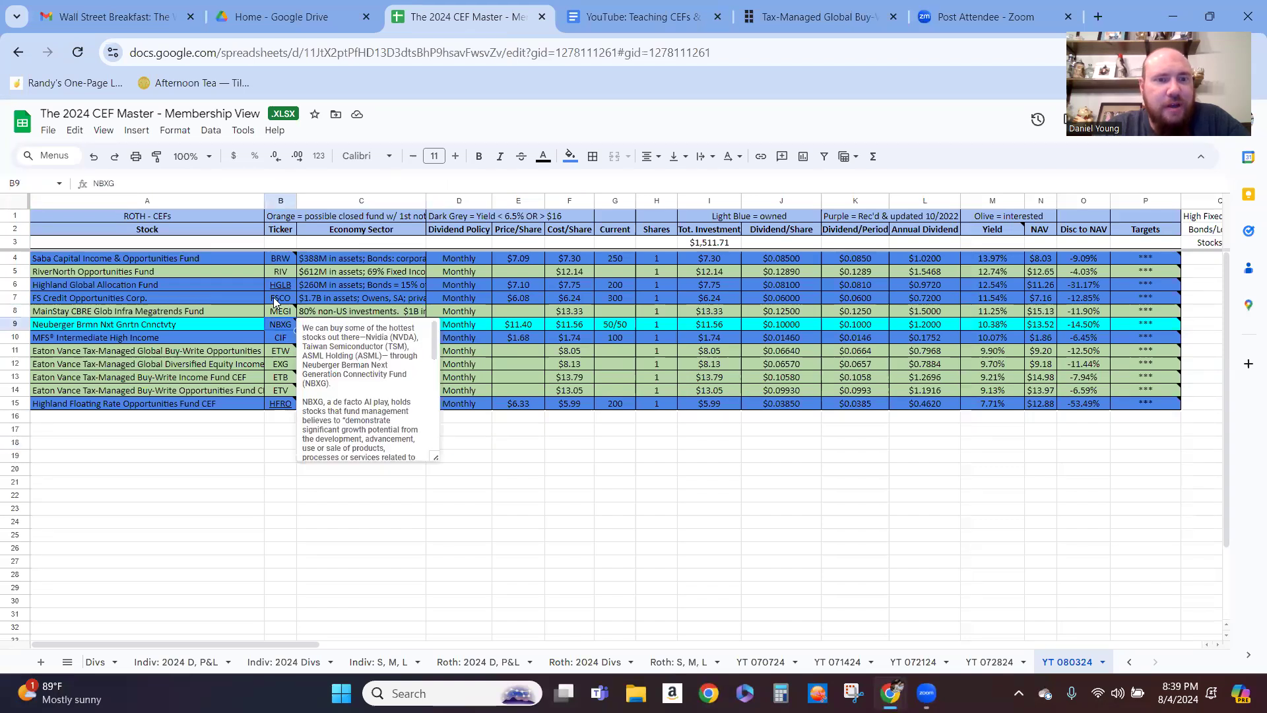
click(285, 273)
mouse_move(288, 315)
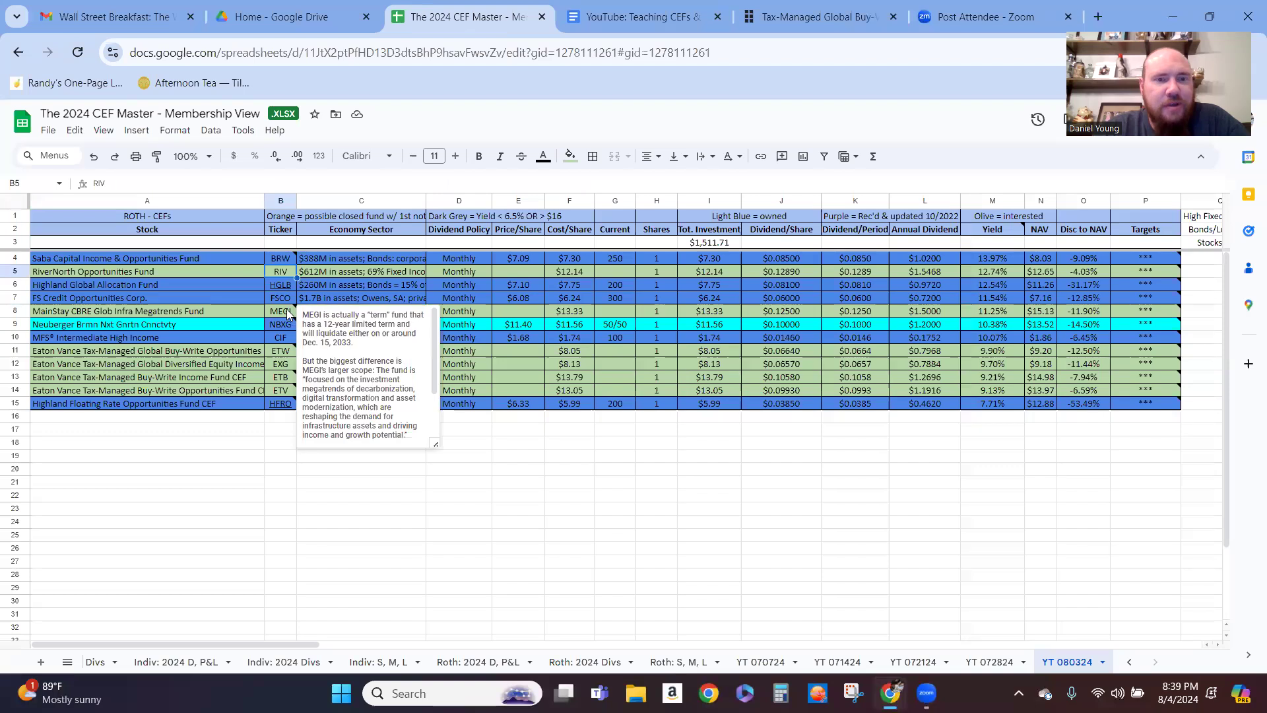
click(23, 272)
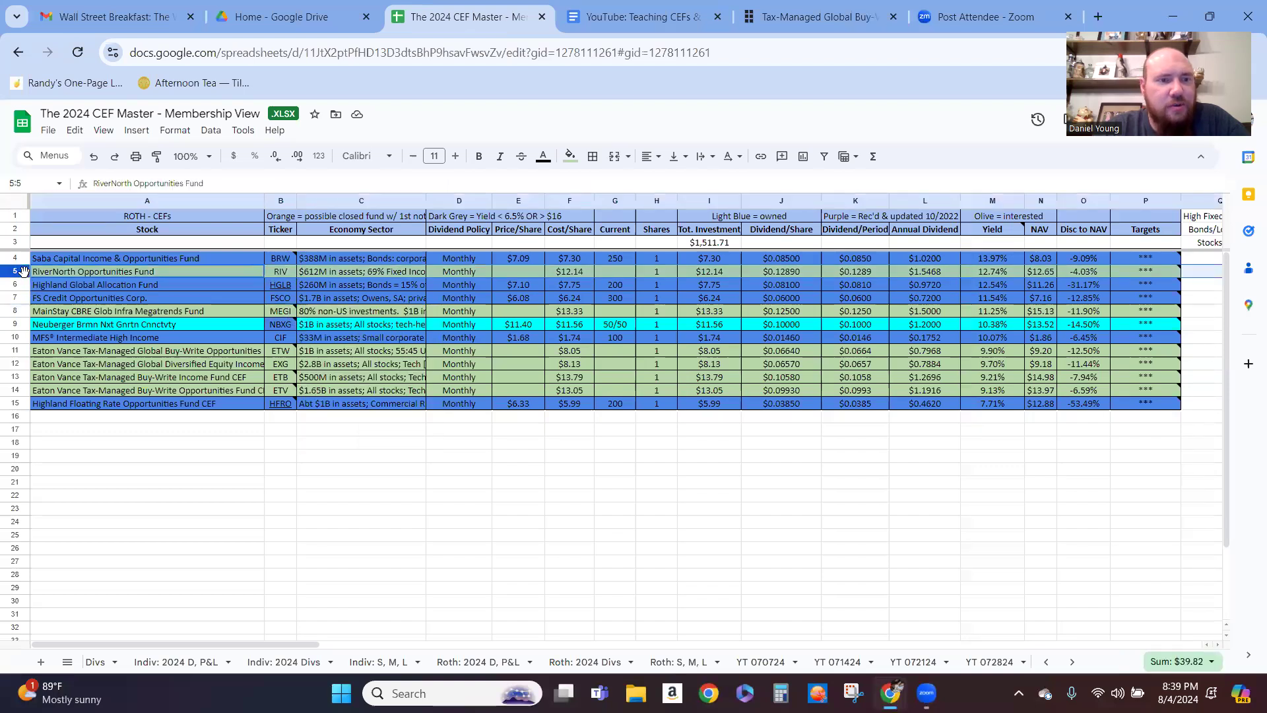
right_click(23, 271)
click(73, 425)
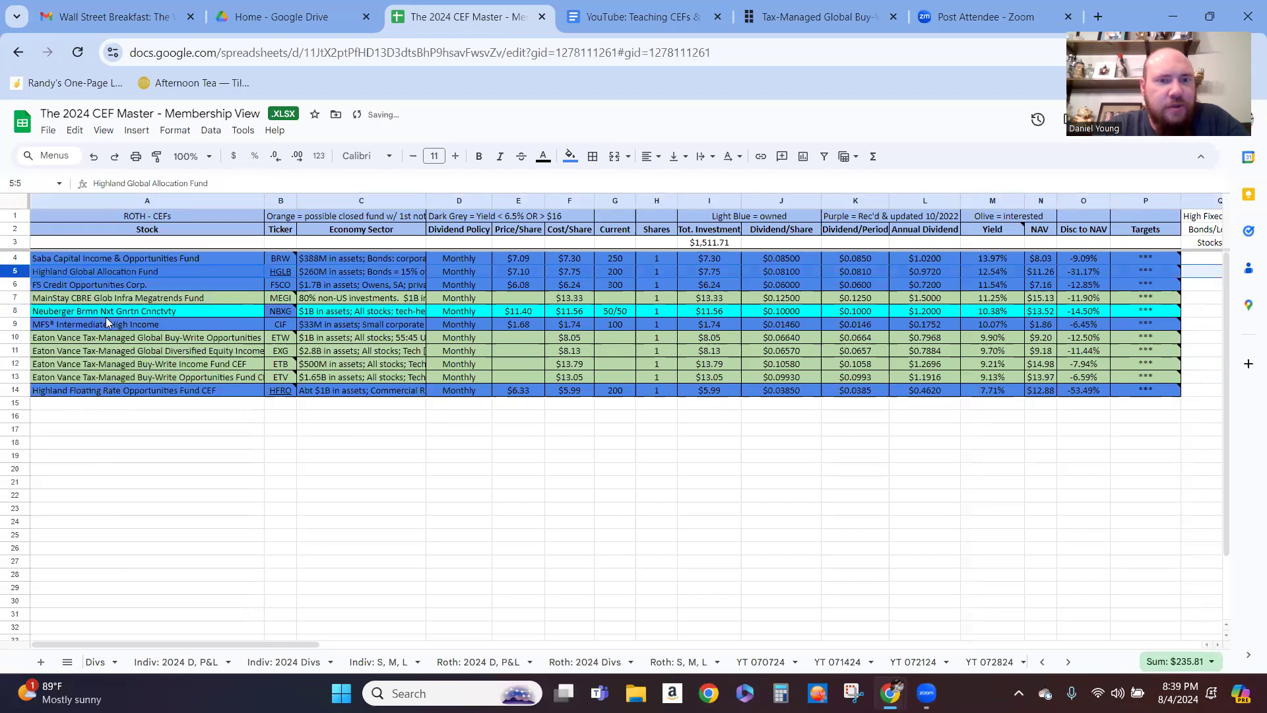
Check the MainStay CBRE Global Infrastructure Megatrends Fund's (MEGI) Economy Sector entry and delete its row.
click(365, 299)
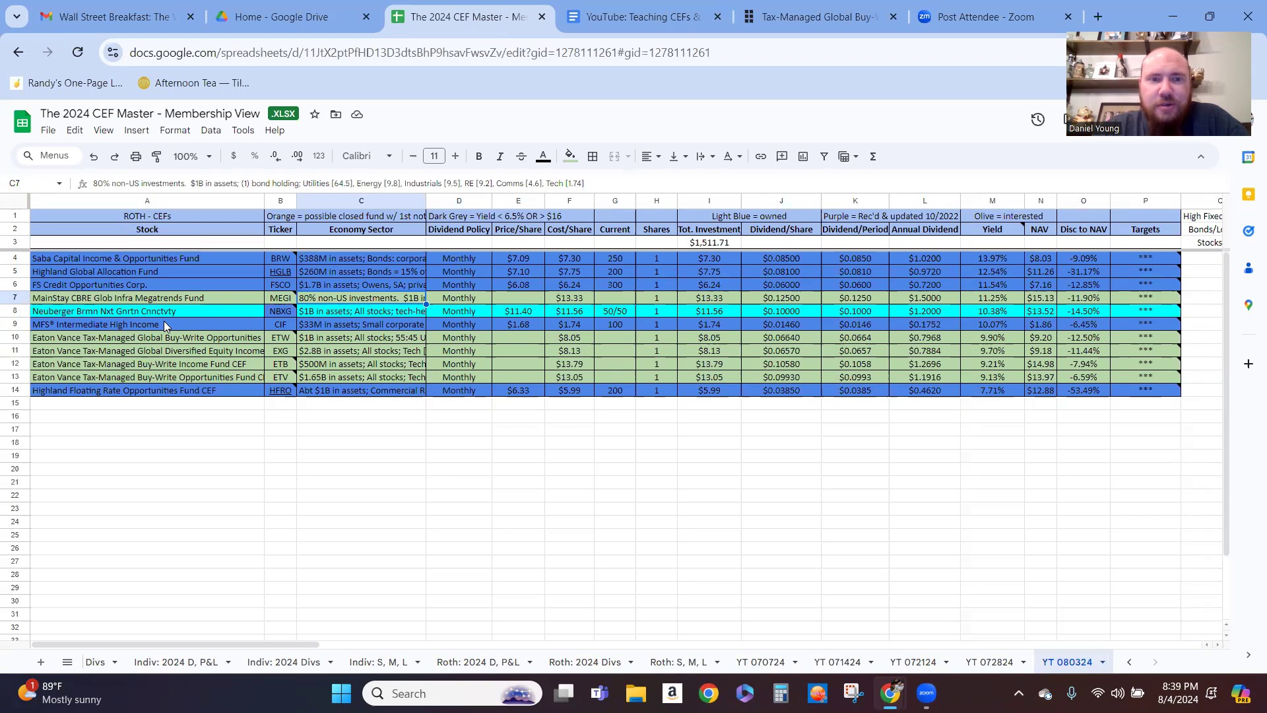
click(15, 298)
right_click(14, 298)
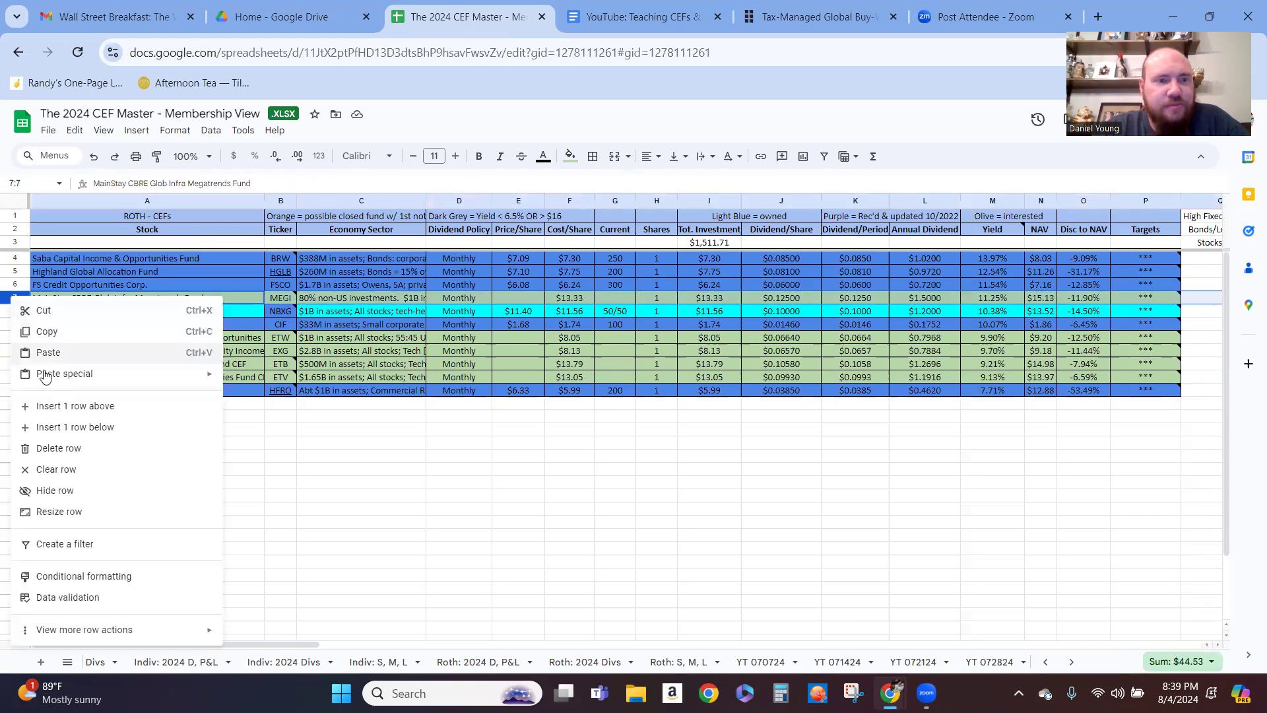
click(58, 448)
click(280, 429)
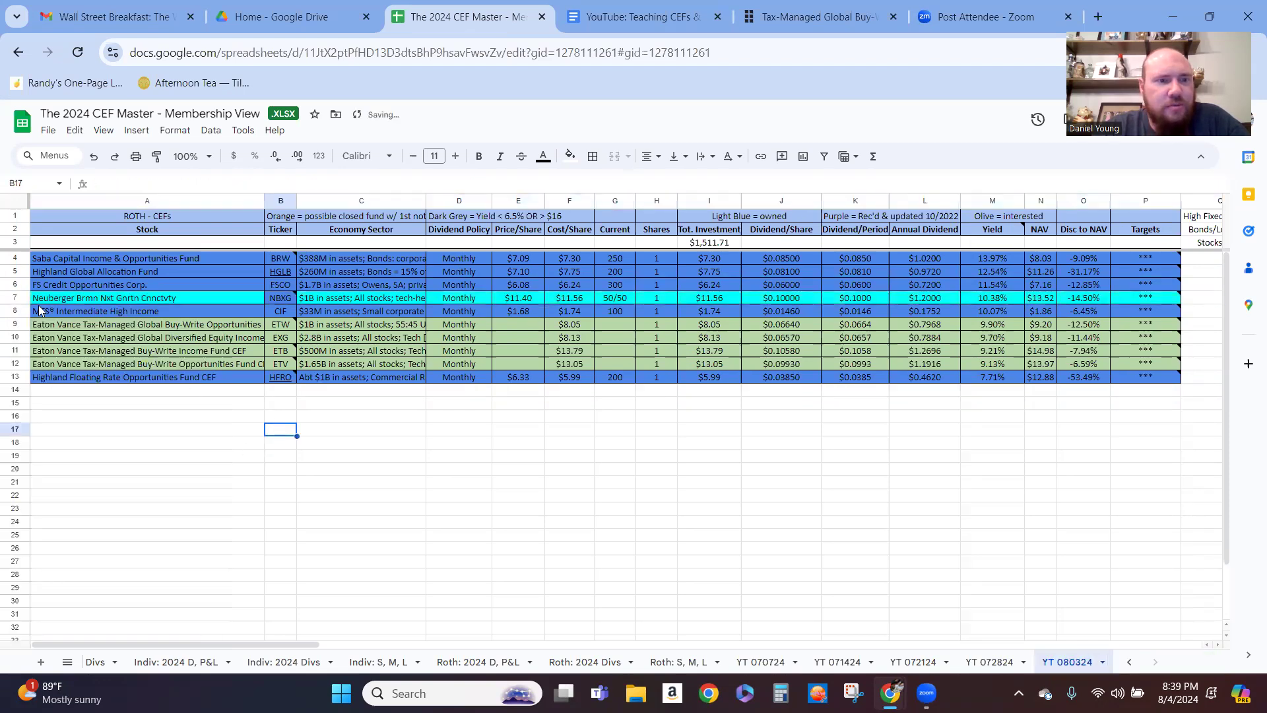
click(14, 298)
right_click(20, 298)
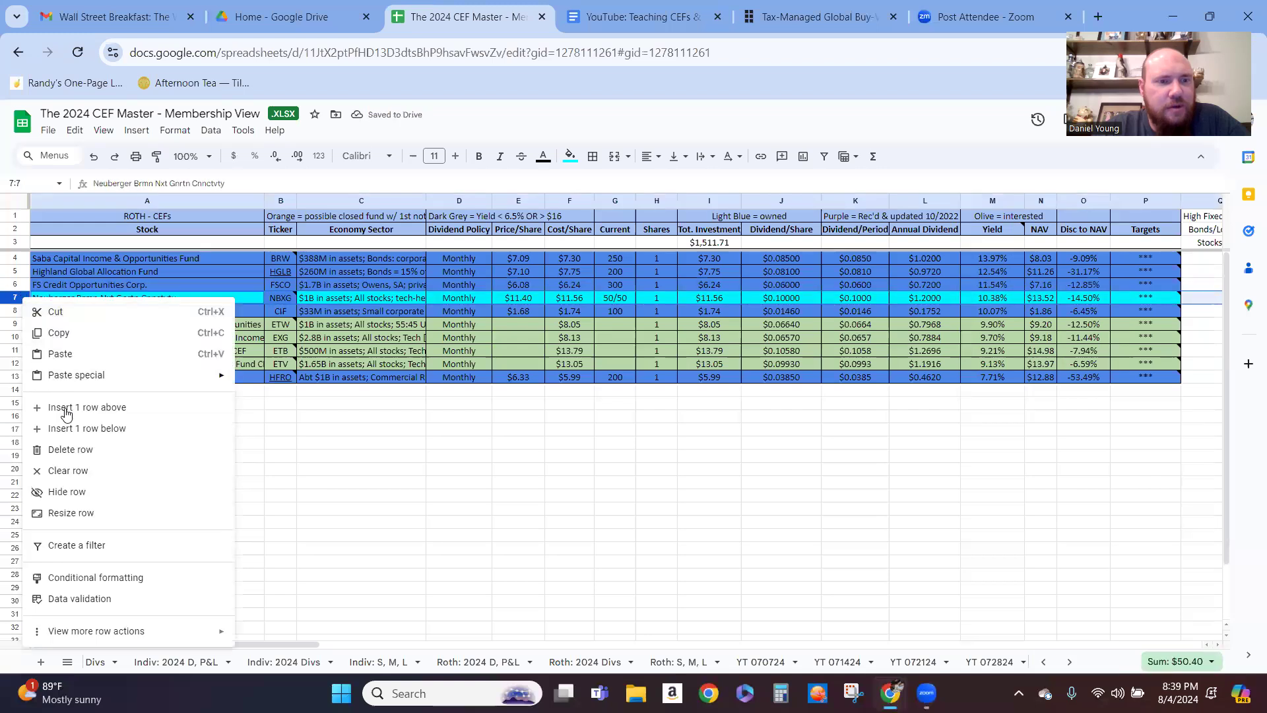
click(356, 442)
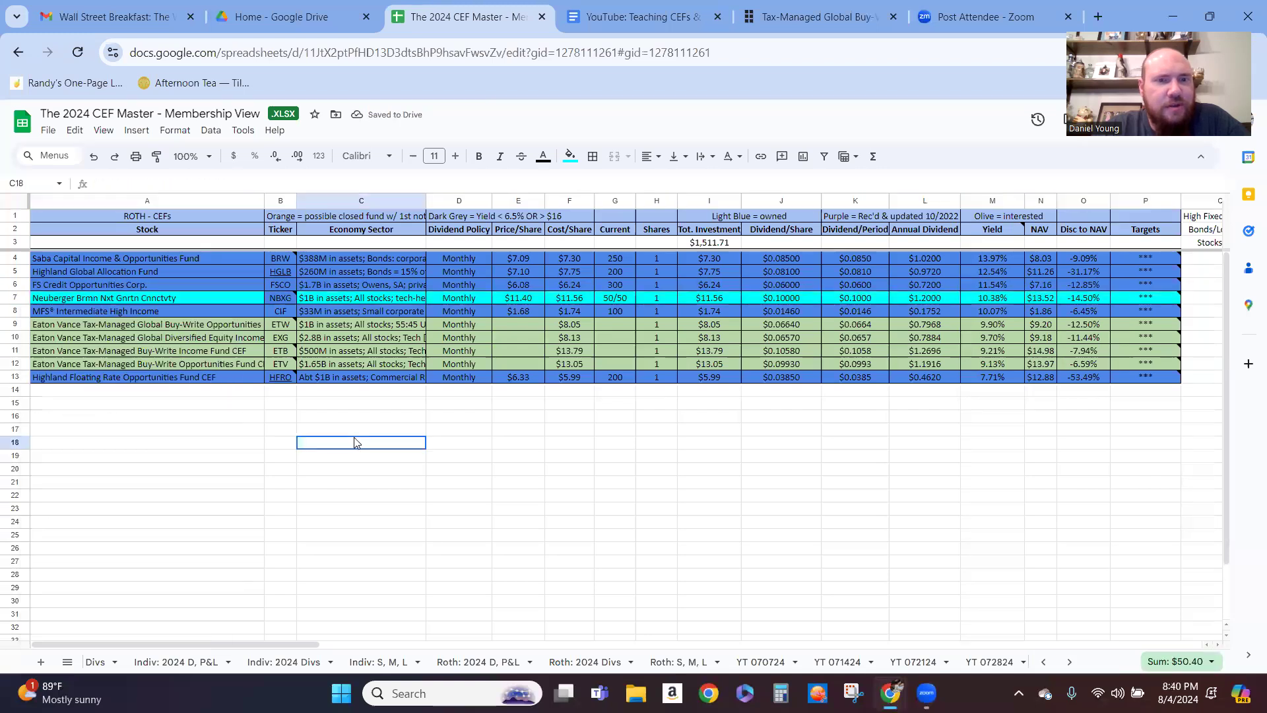
Check the Economy Sector entries of NBXG and ETW and delete the Neuberger Berman (NBXG) row.
click(331, 298)
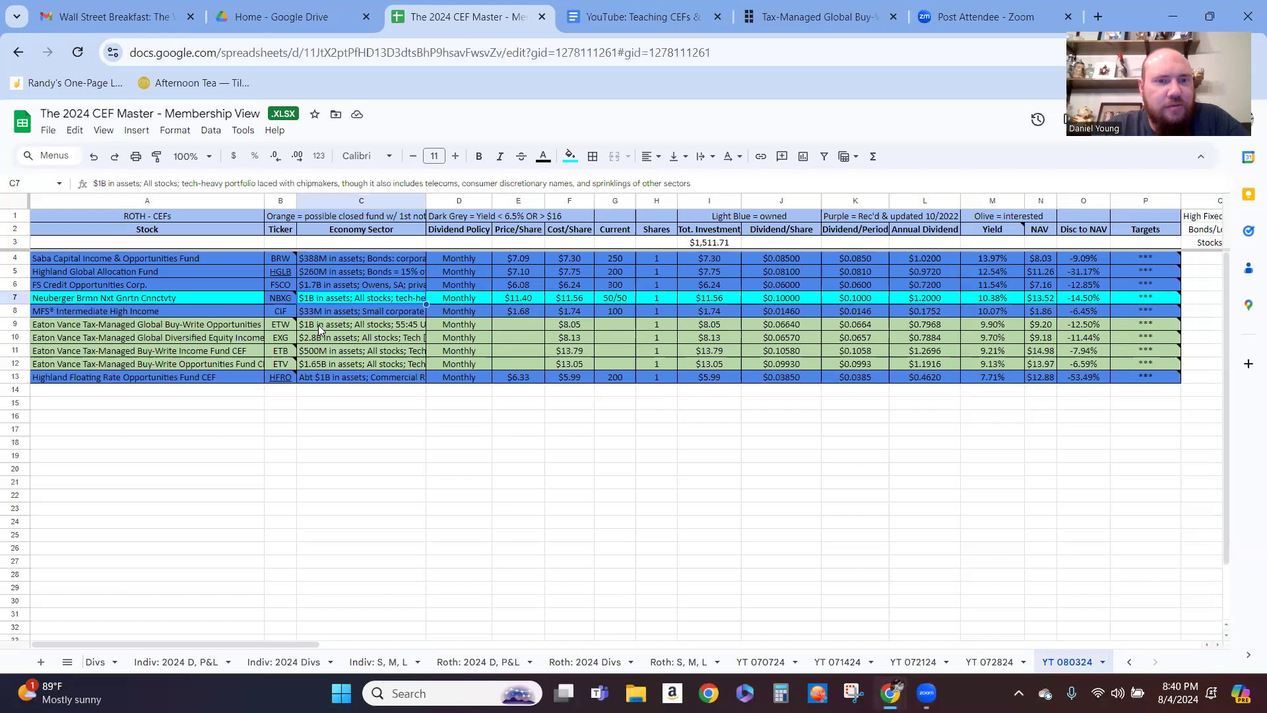
click(318, 324)
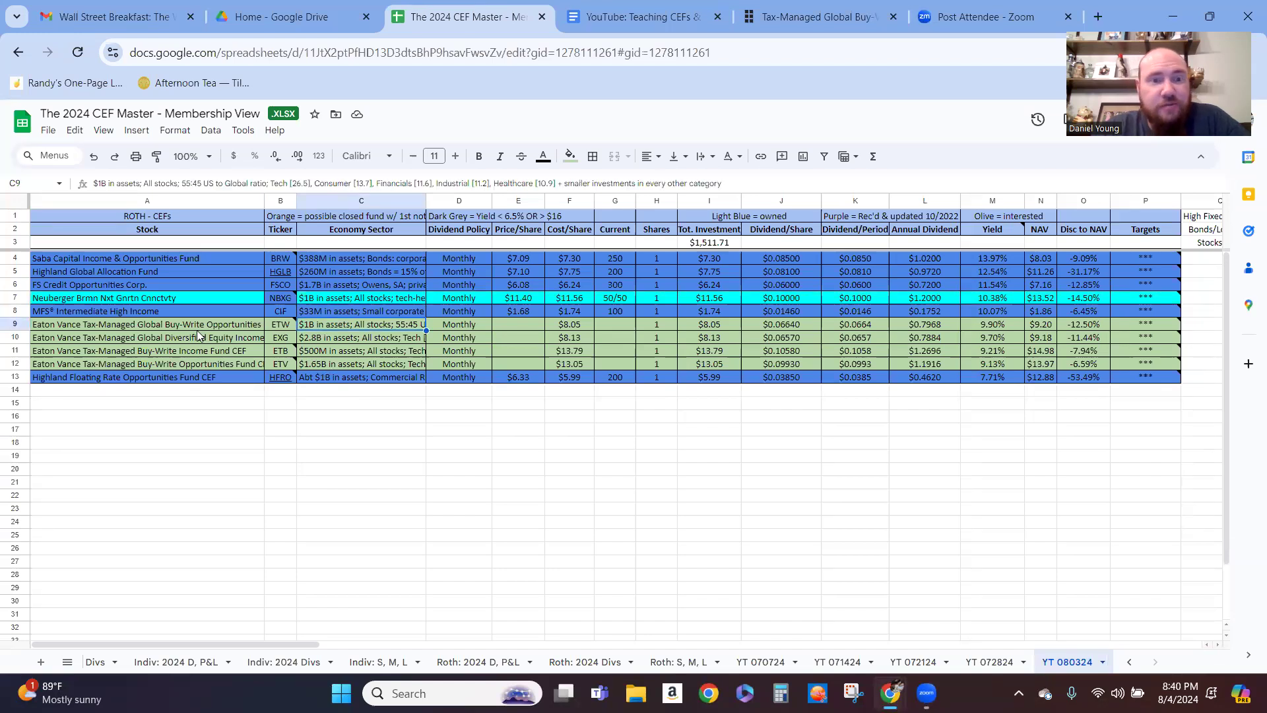
right_click(15, 298)
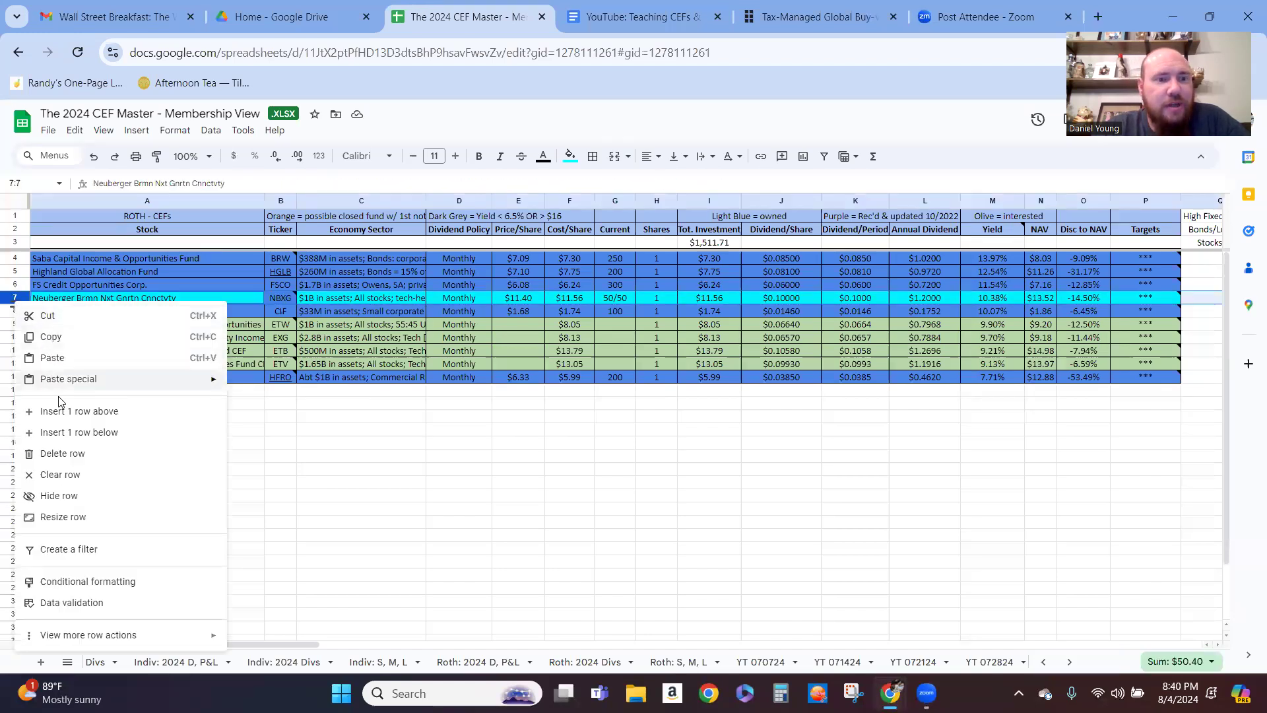
click(63, 453)
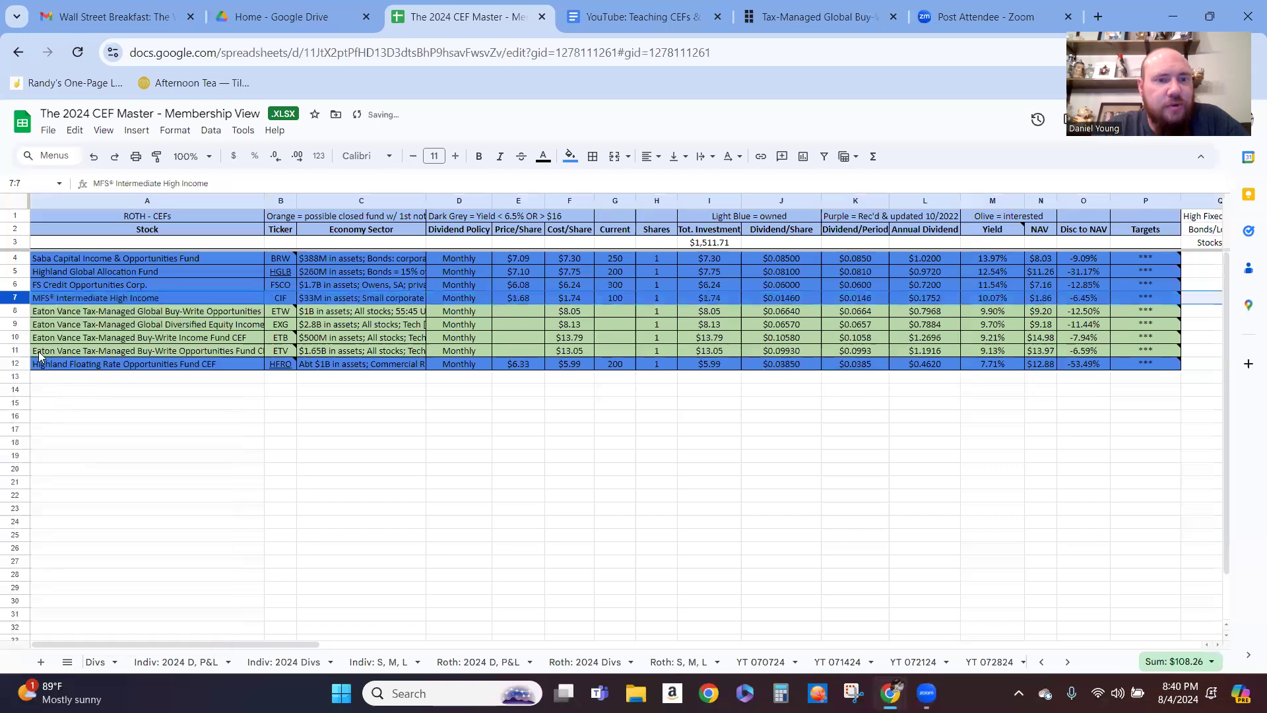
Compare the fund names and Economy Sector entries of the Eaton Vance funds ETW, ETB and ETV.
right_click(15, 310)
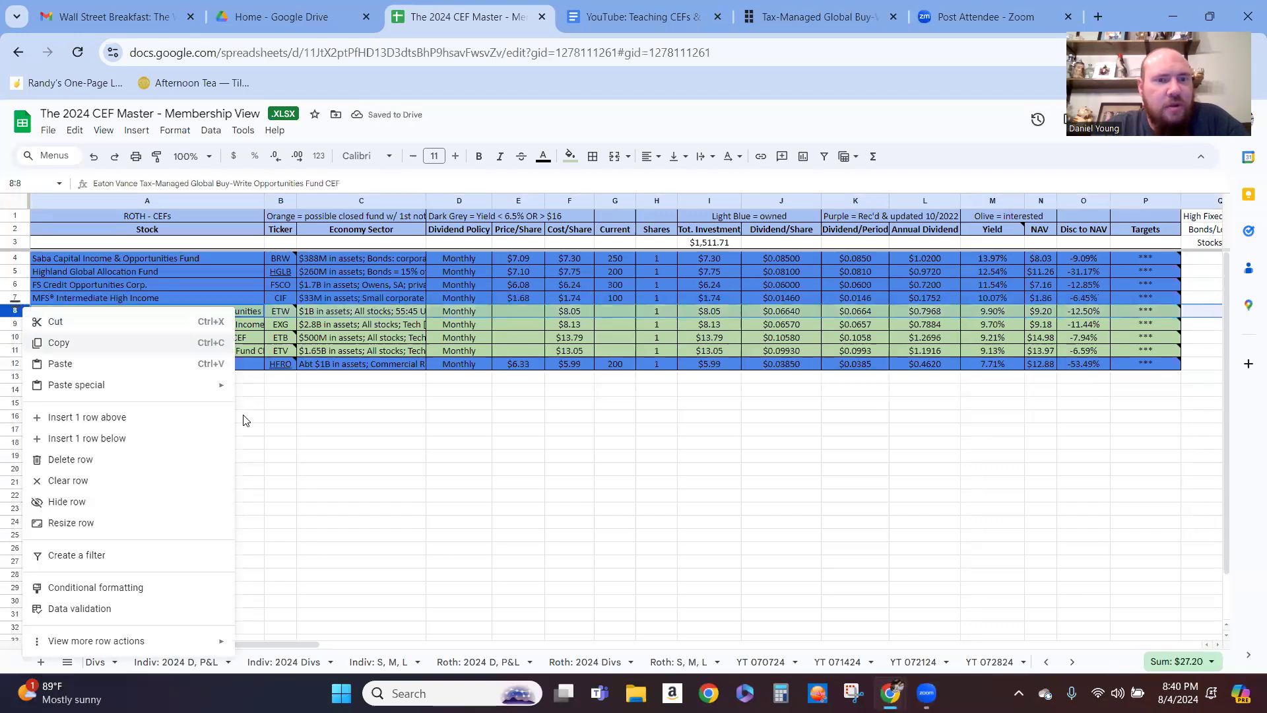
click(343, 429)
click(341, 318)
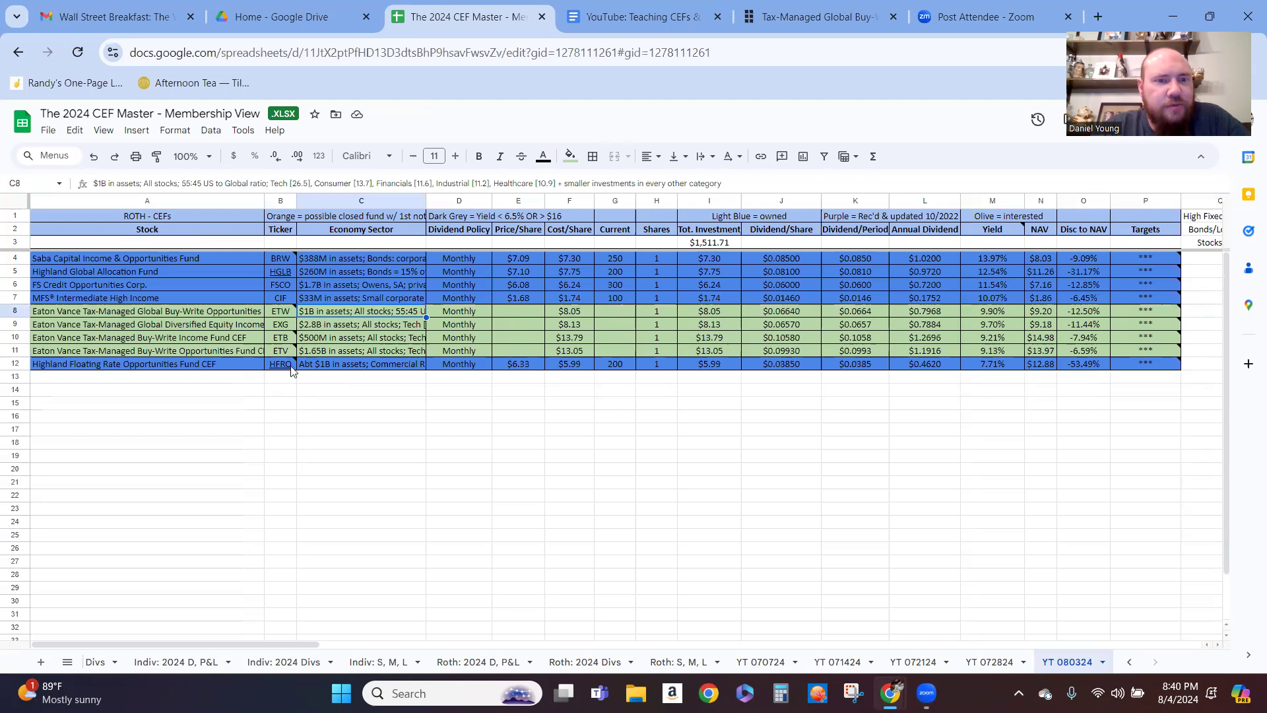
click(175, 314)
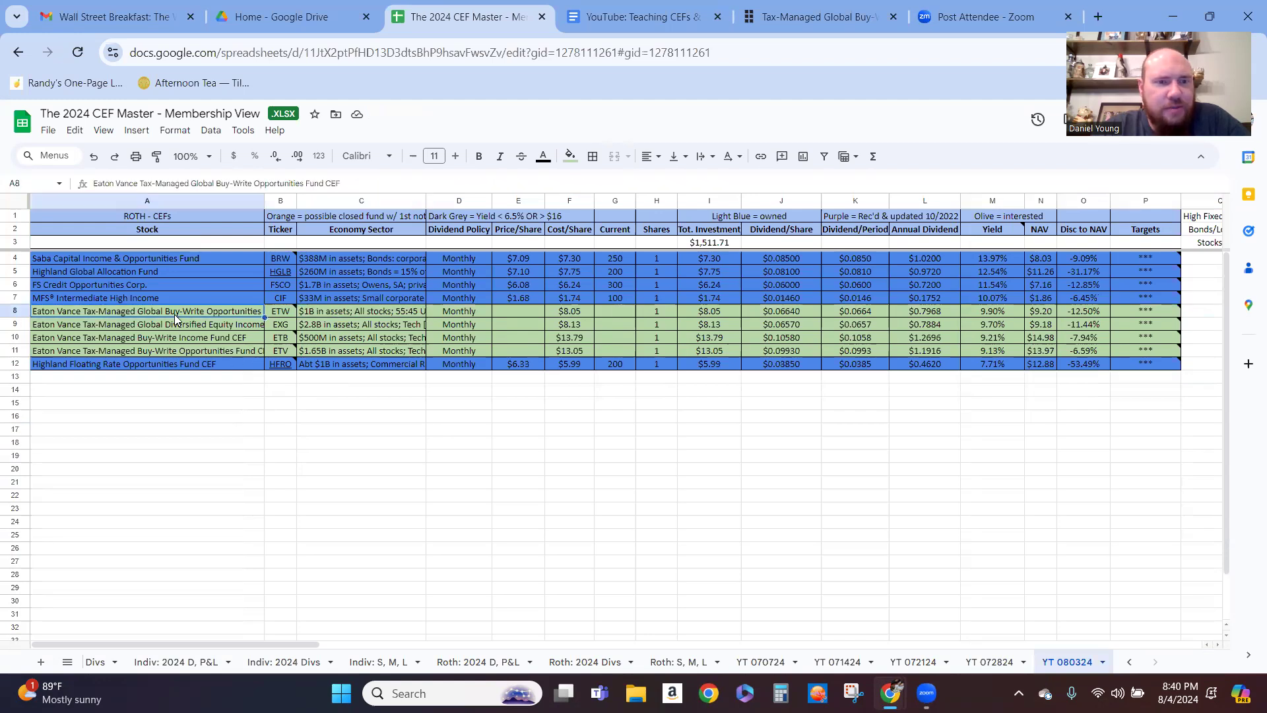
click(180, 340)
click(185, 353)
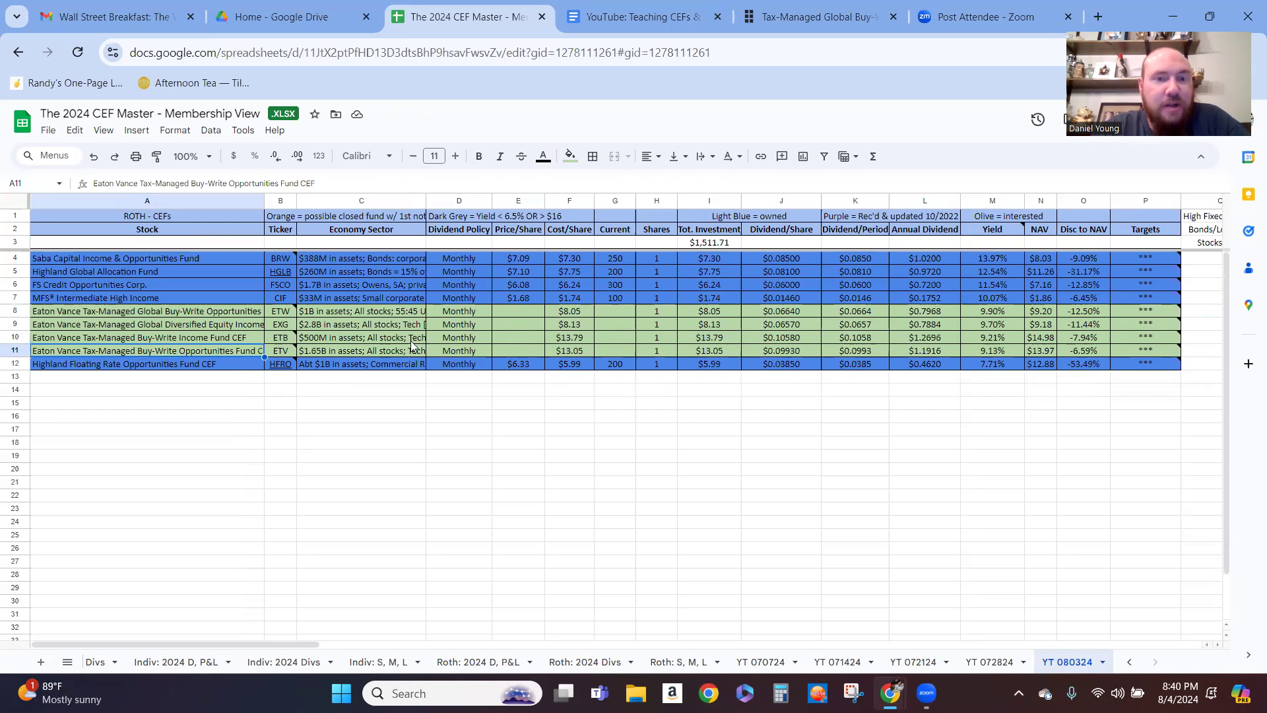
click(416, 314)
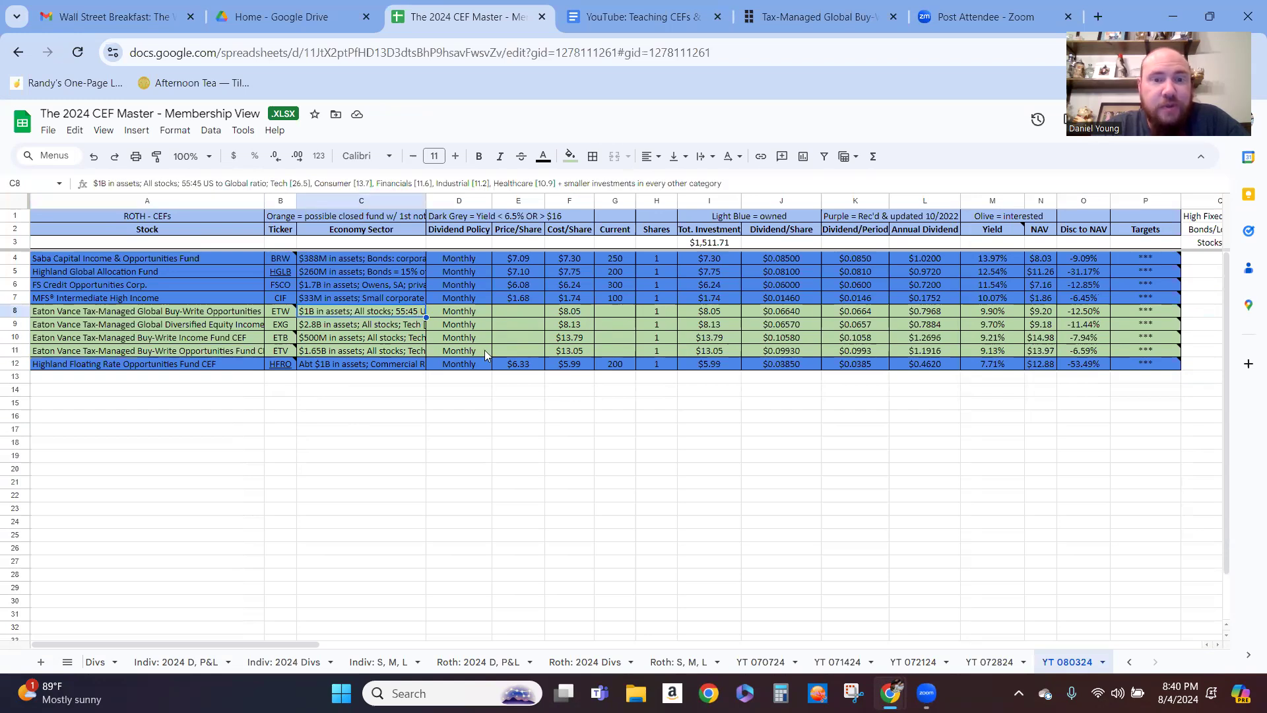
click(408, 338)
click(410, 353)
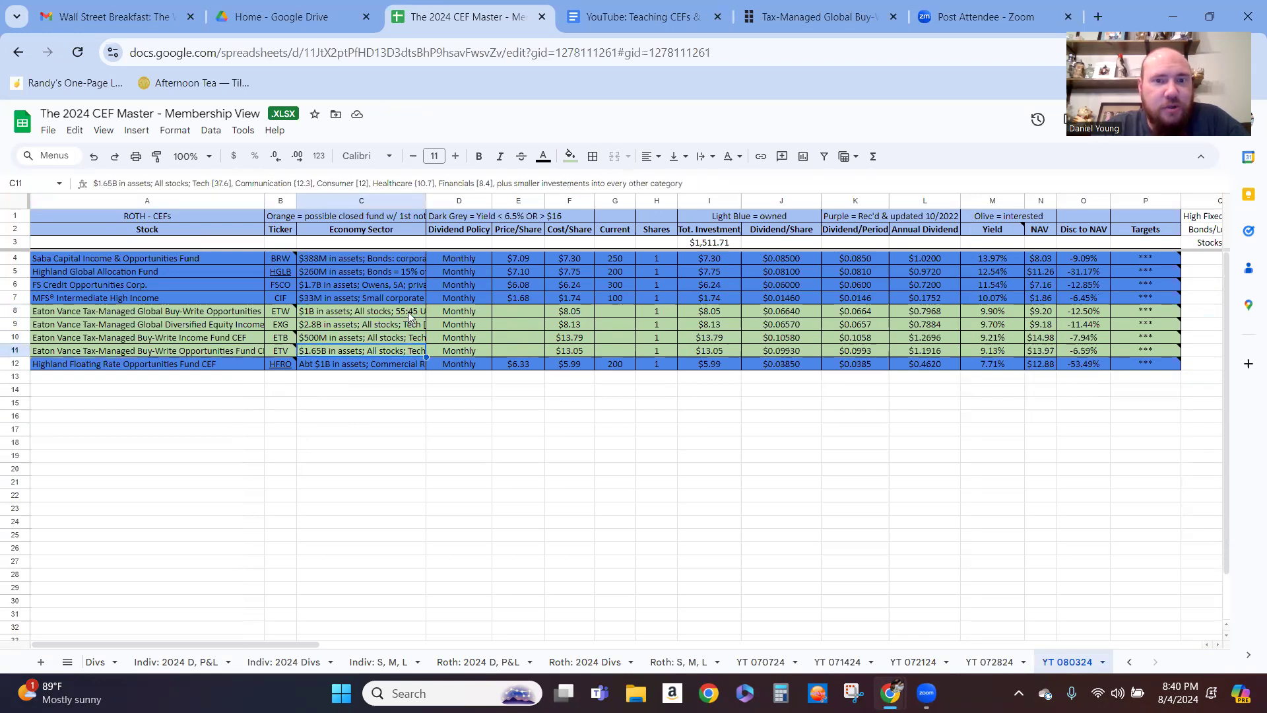
click(411, 315)
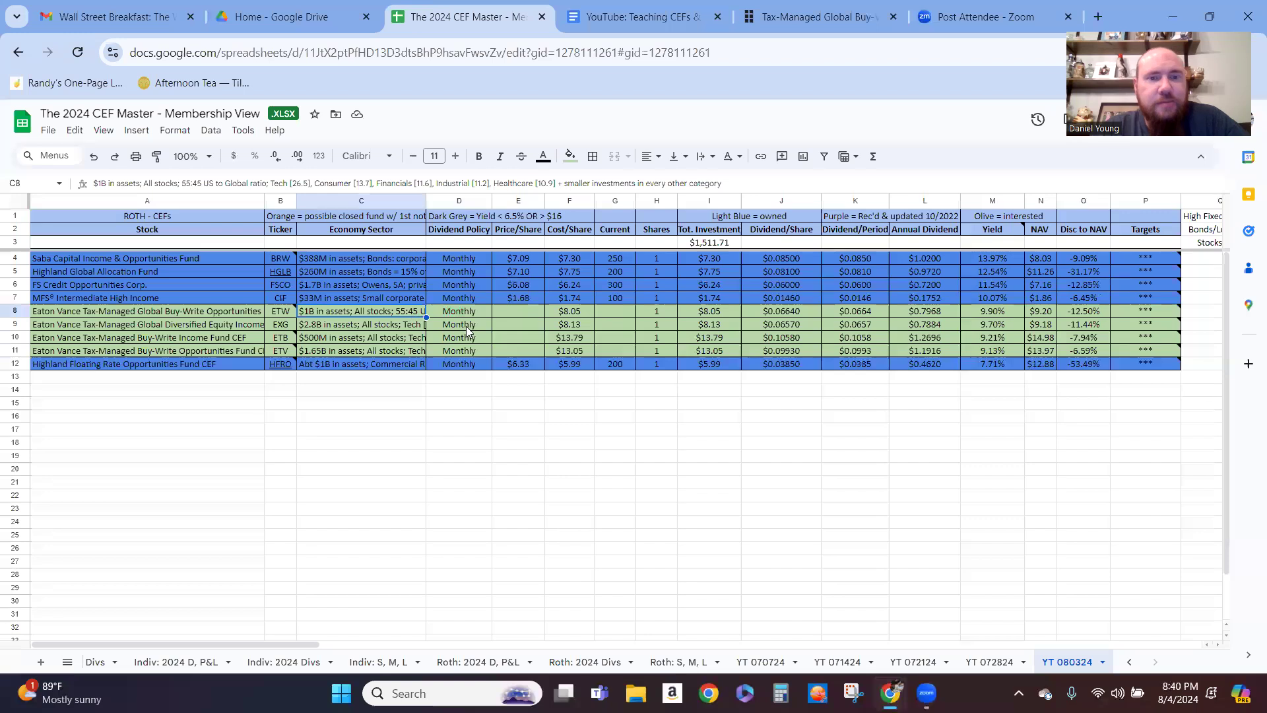
Check ETW's Cost/Share and yield, and delete the other three Eaton Vance rows (EXG, ETB and ETV).
click(576, 315)
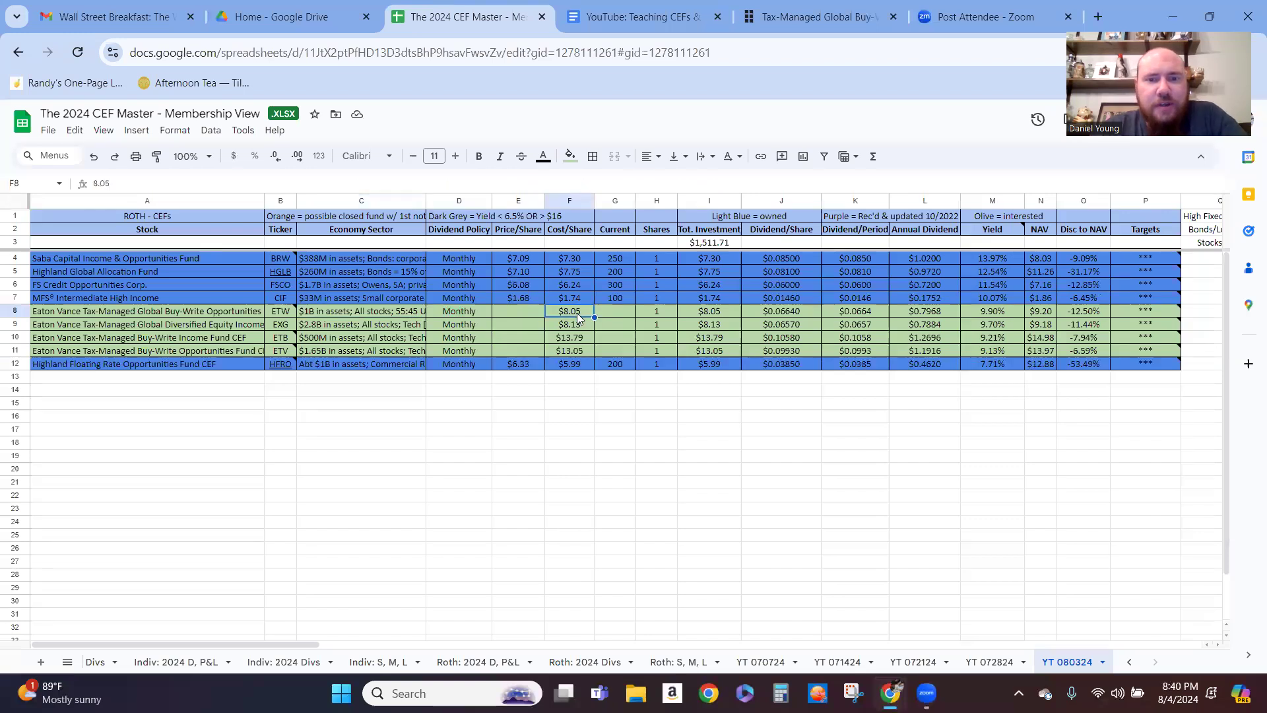
click(1009, 315)
drag(14, 324, 14, 348)
right_click(15, 343)
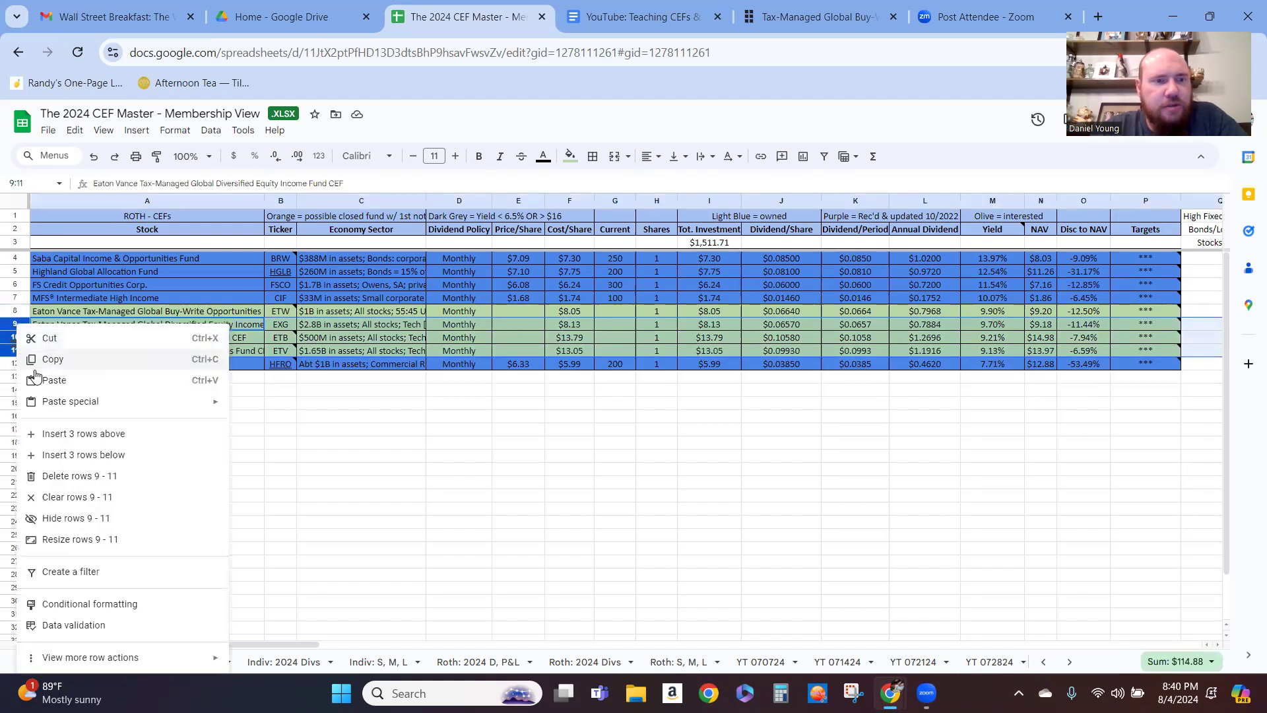
click(99, 476)
click(272, 430)
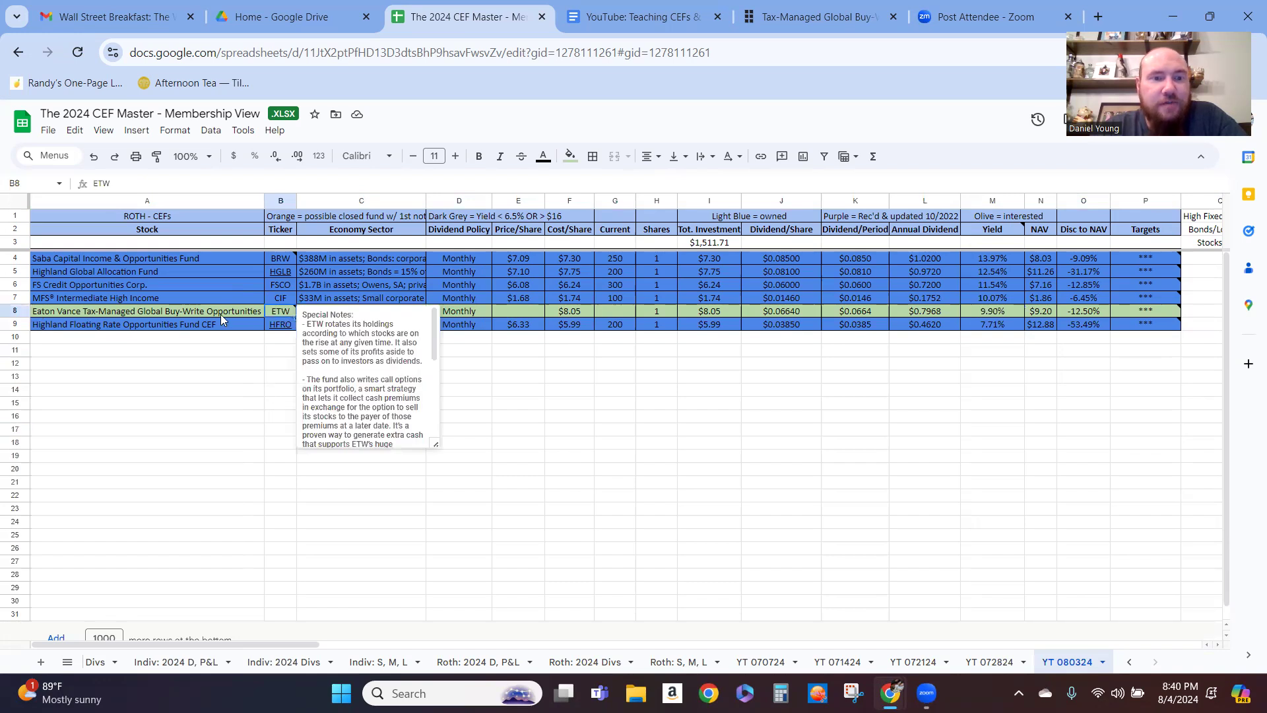
Delete the Eaton Vance Tax-Managed Global Buy-Write Opportunities Fund (ETW) row.
click(44, 314)
click(19, 311)
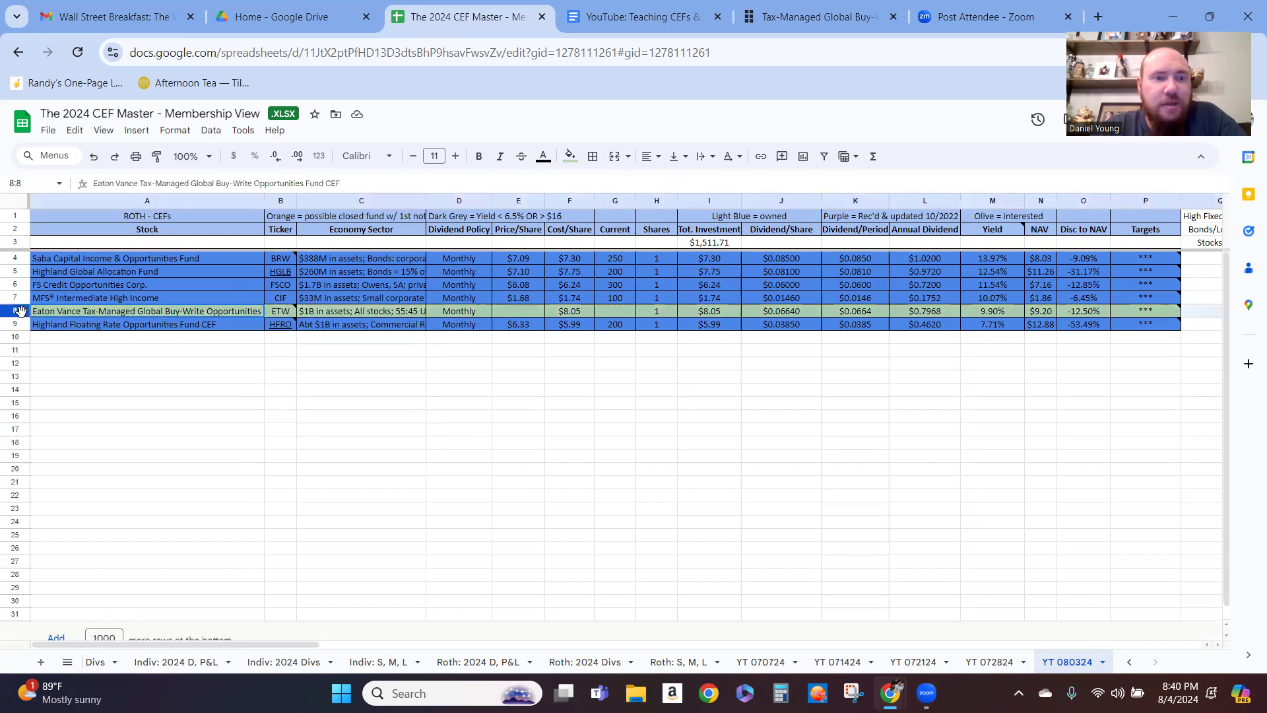
right_click(22, 314)
click(64, 463)
click(244, 402)
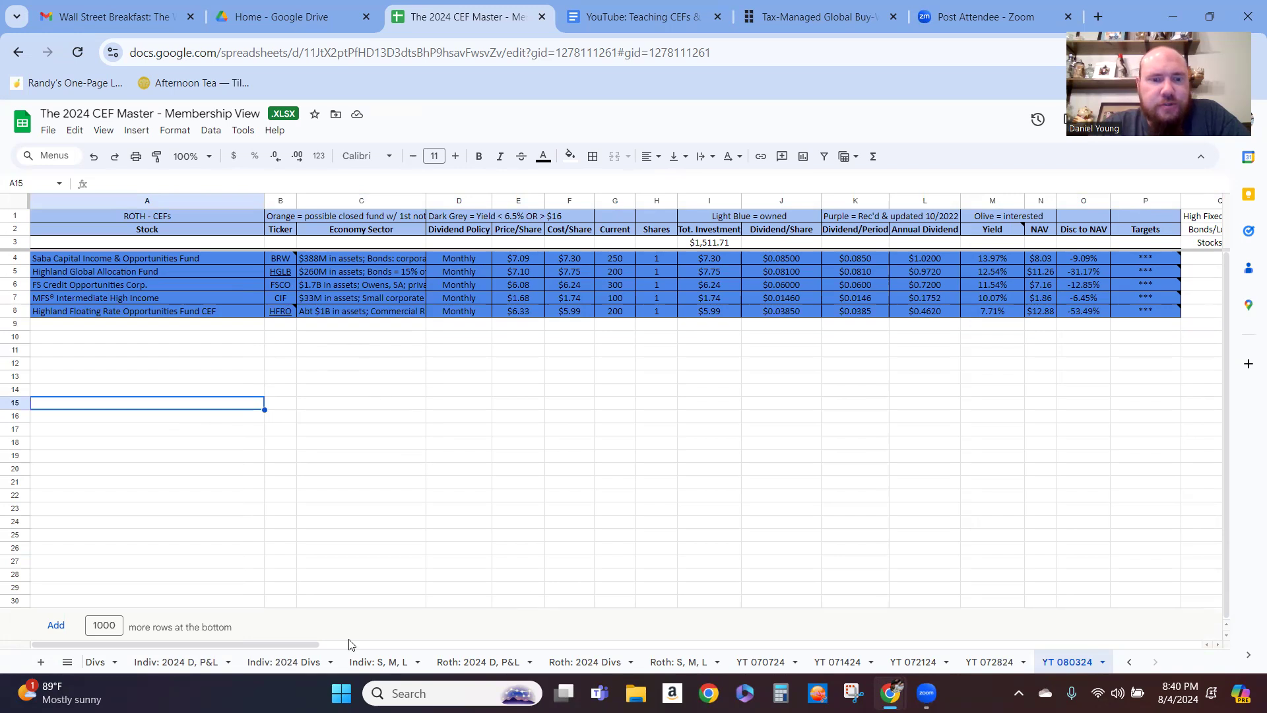
Check the investment category notes beside Targets and set the Shares for Saba Capital Income & Opportunities Fund (BRW) to 50.
drag(315, 652, 330, 652)
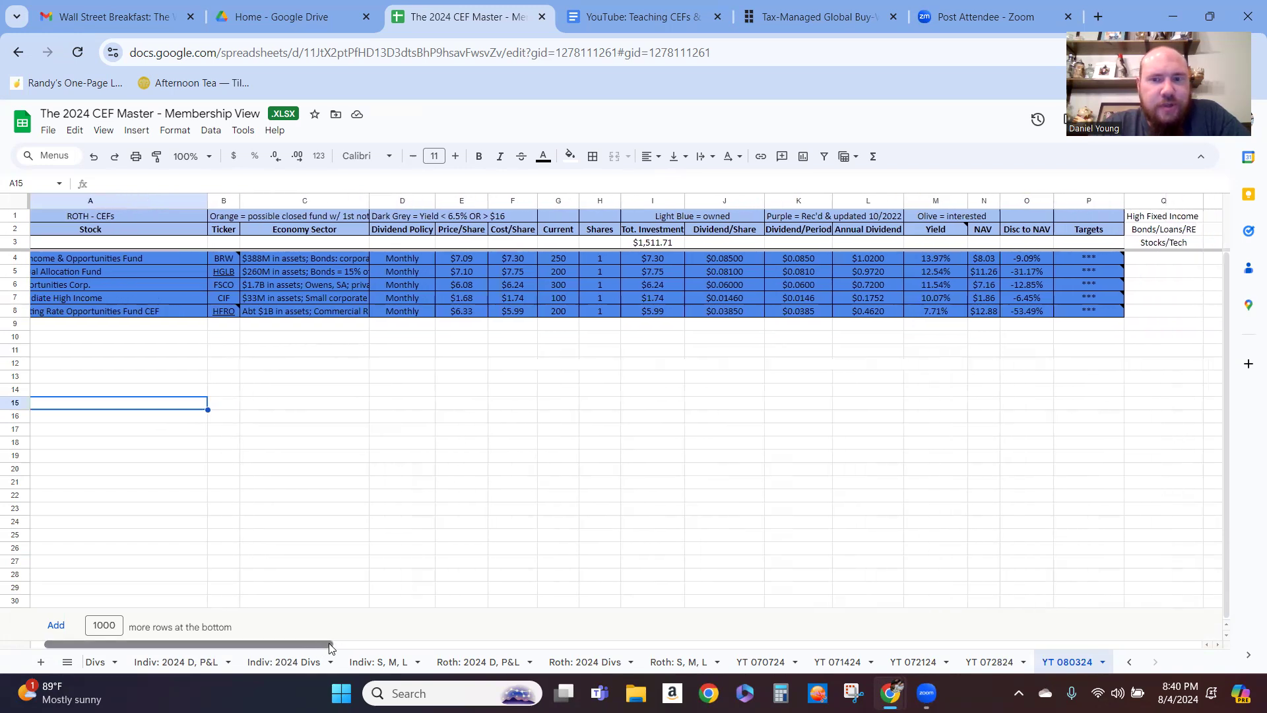
click(1186, 218)
click(1170, 316)
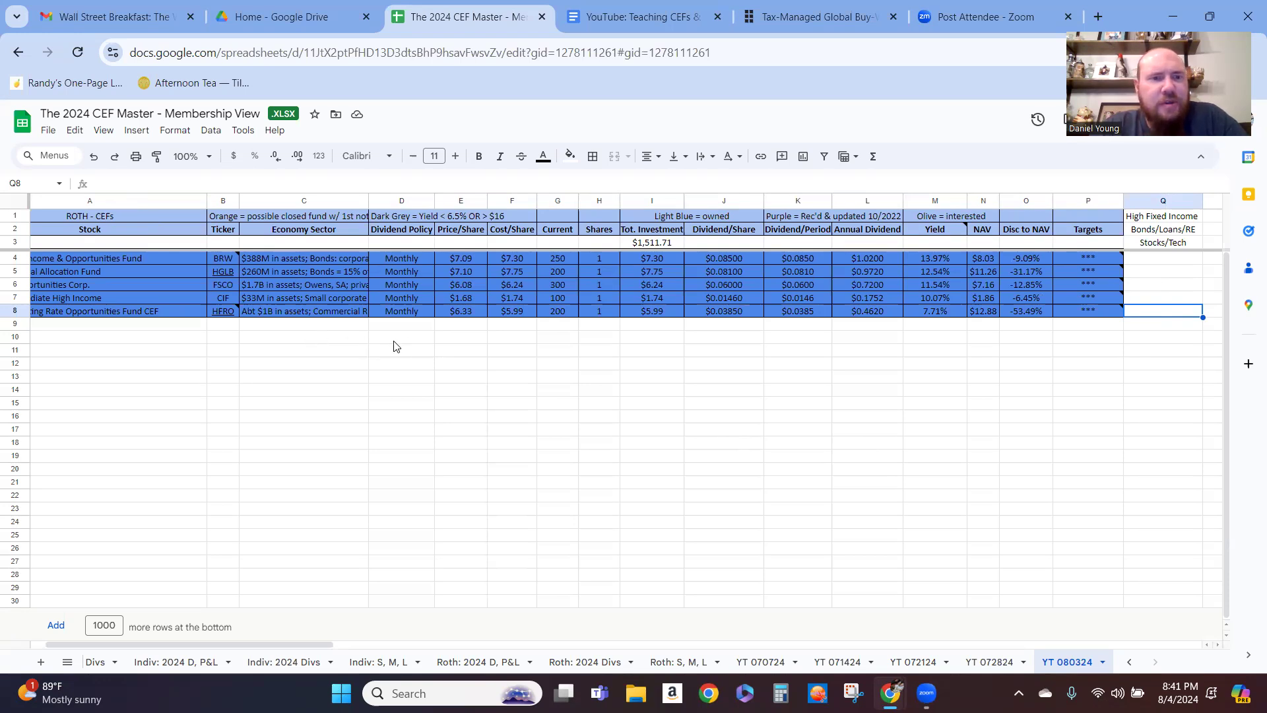
click(604, 260)
text(50)
key(Return)
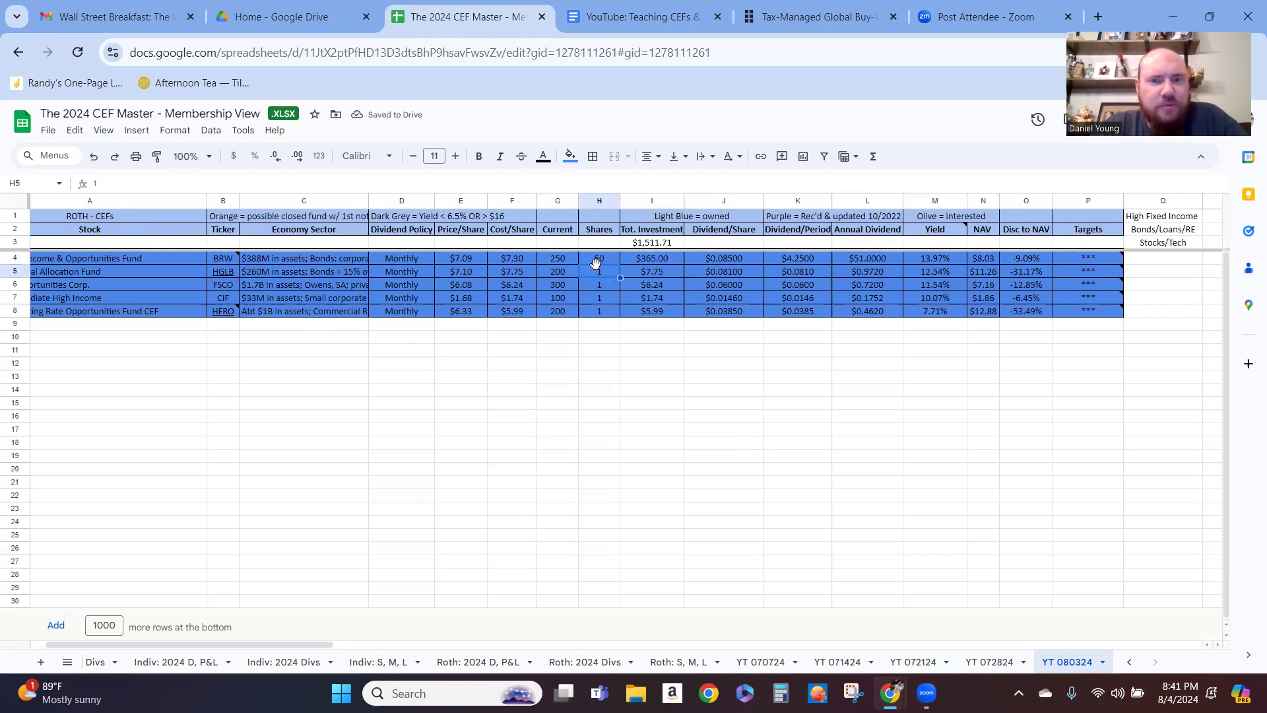
Review BRW's current holding and Economy Sector entry, and compare the Price/Share and Cost/Share figures of HGLB and HFRO.
click(558, 262)
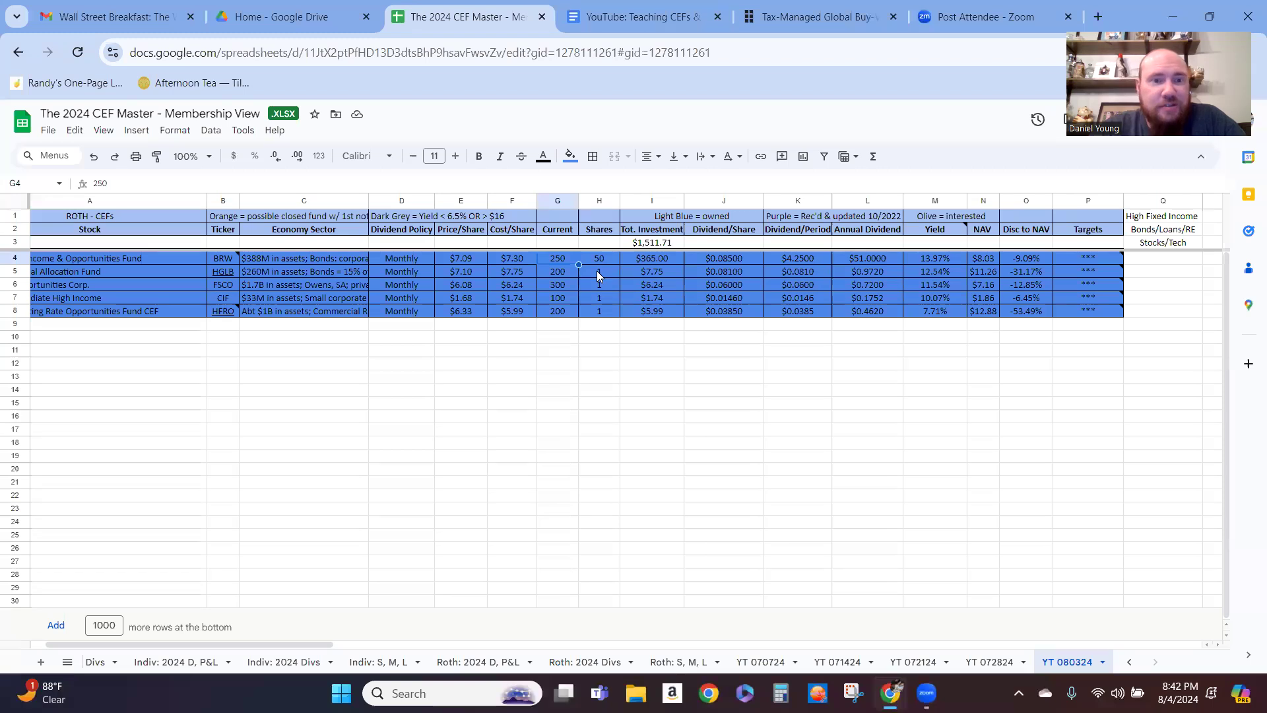
click(354, 264)
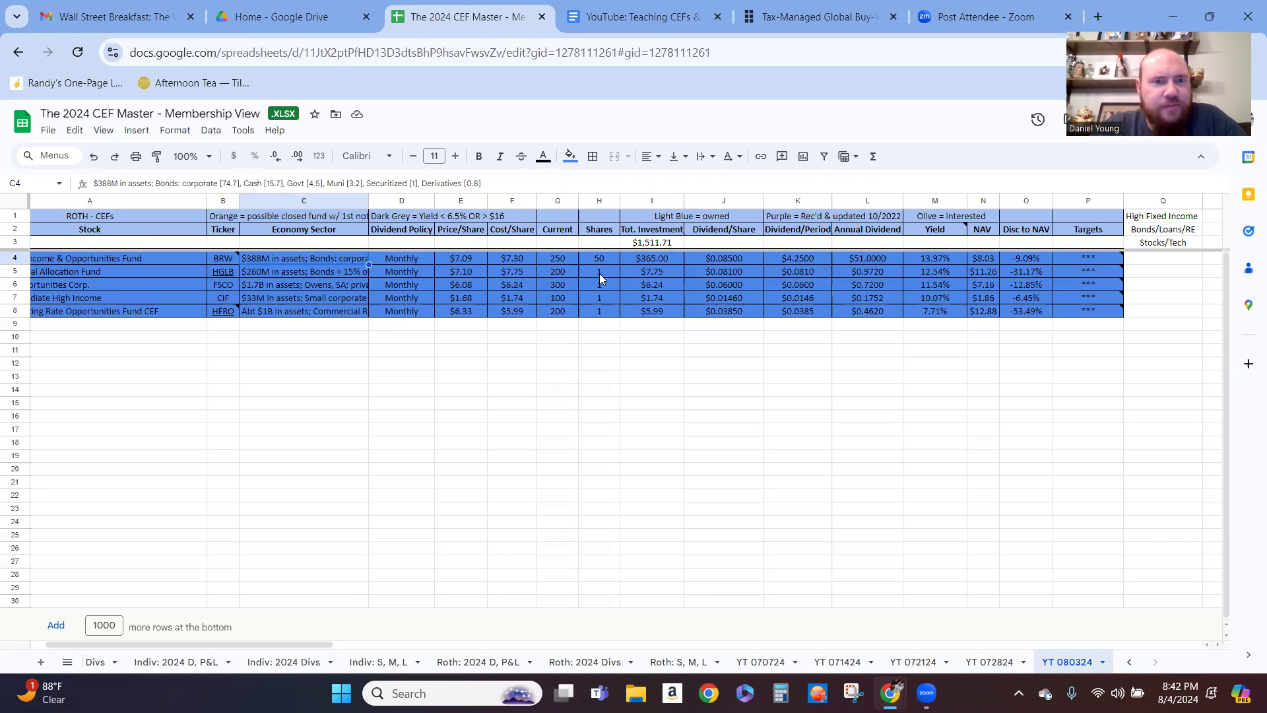
click(461, 366)
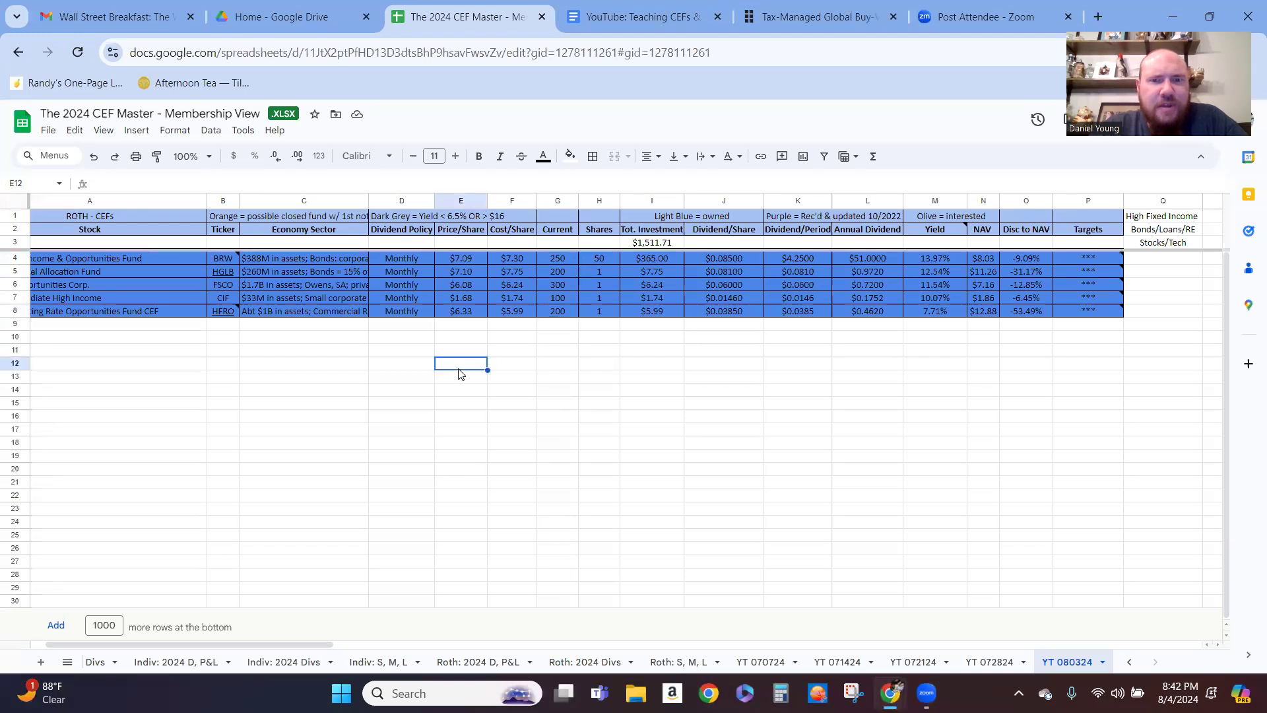
click(476, 272)
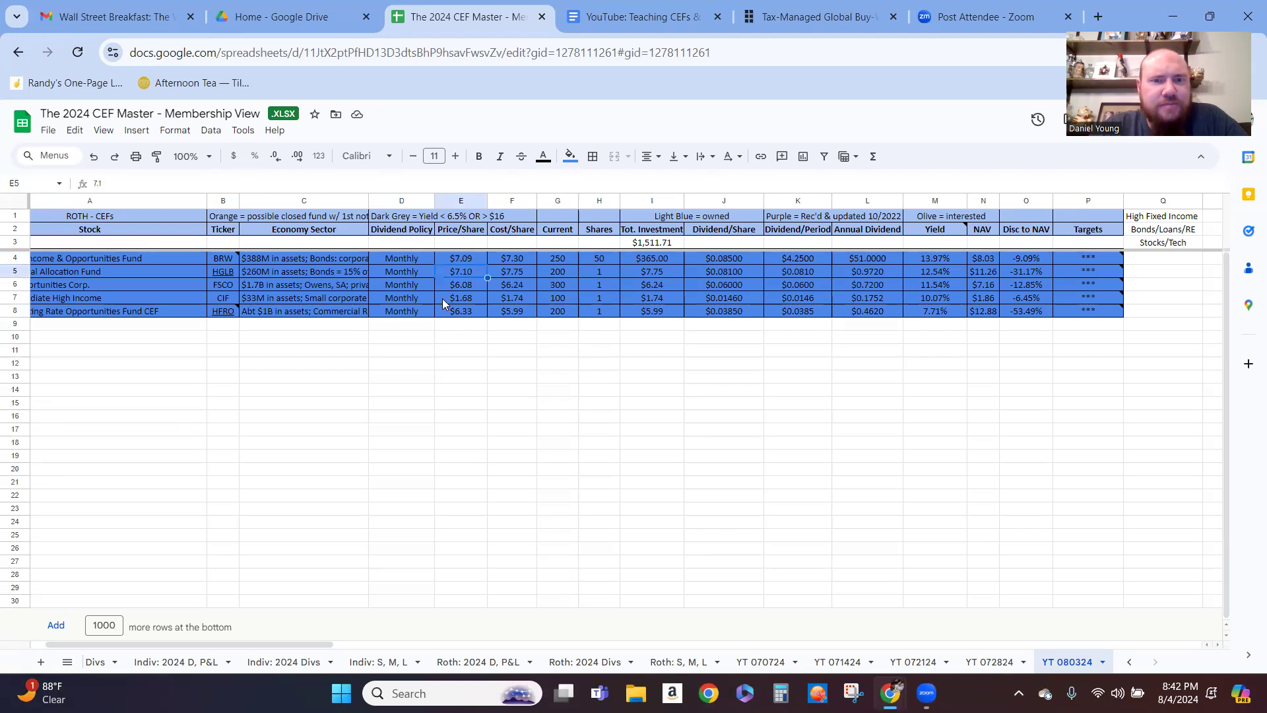
click(478, 312)
click(469, 272)
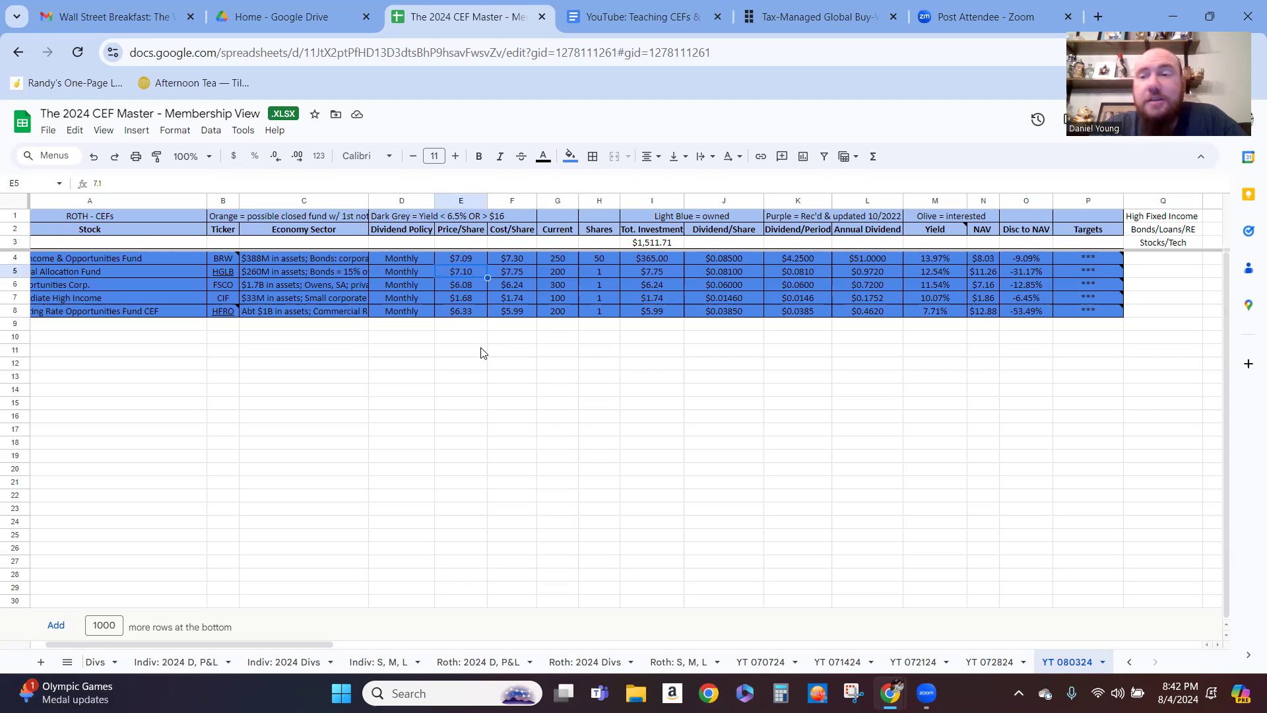
click(515, 313)
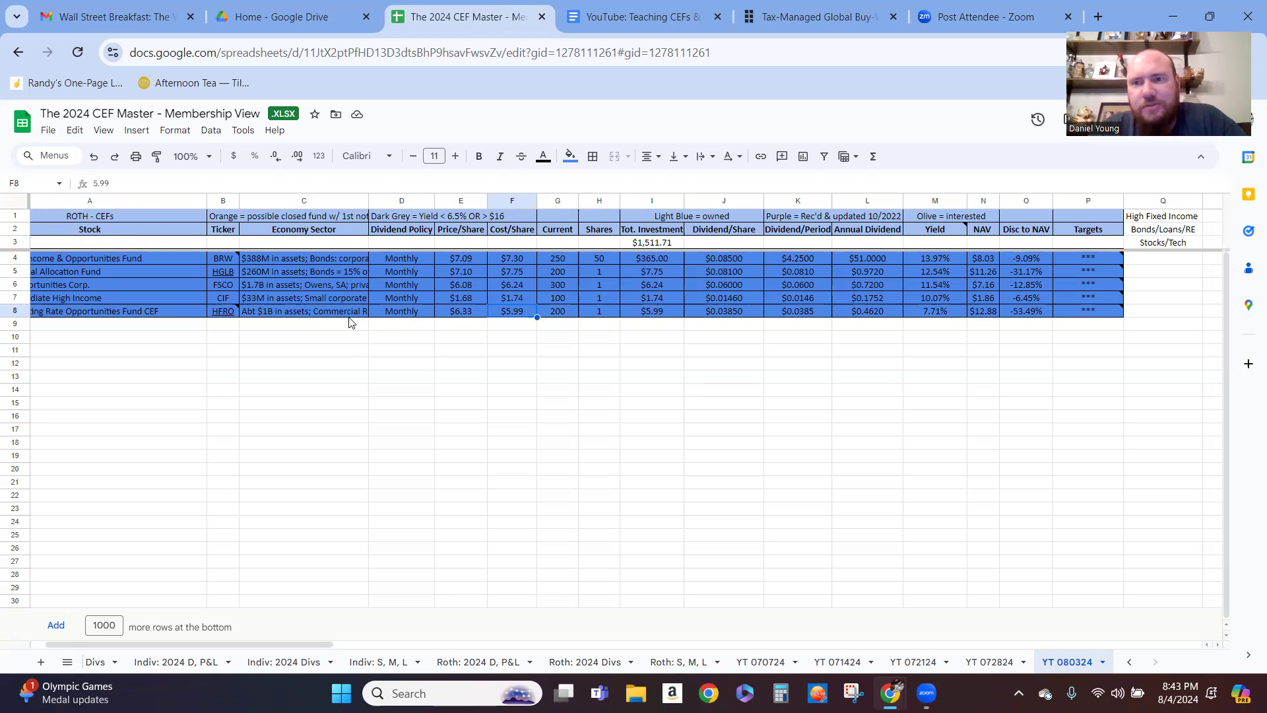
Check the Economy Sector entries of FSCO and CIF and set the Shares for MFS Intermediate High Income (CIF) to 100.
click(602, 261)
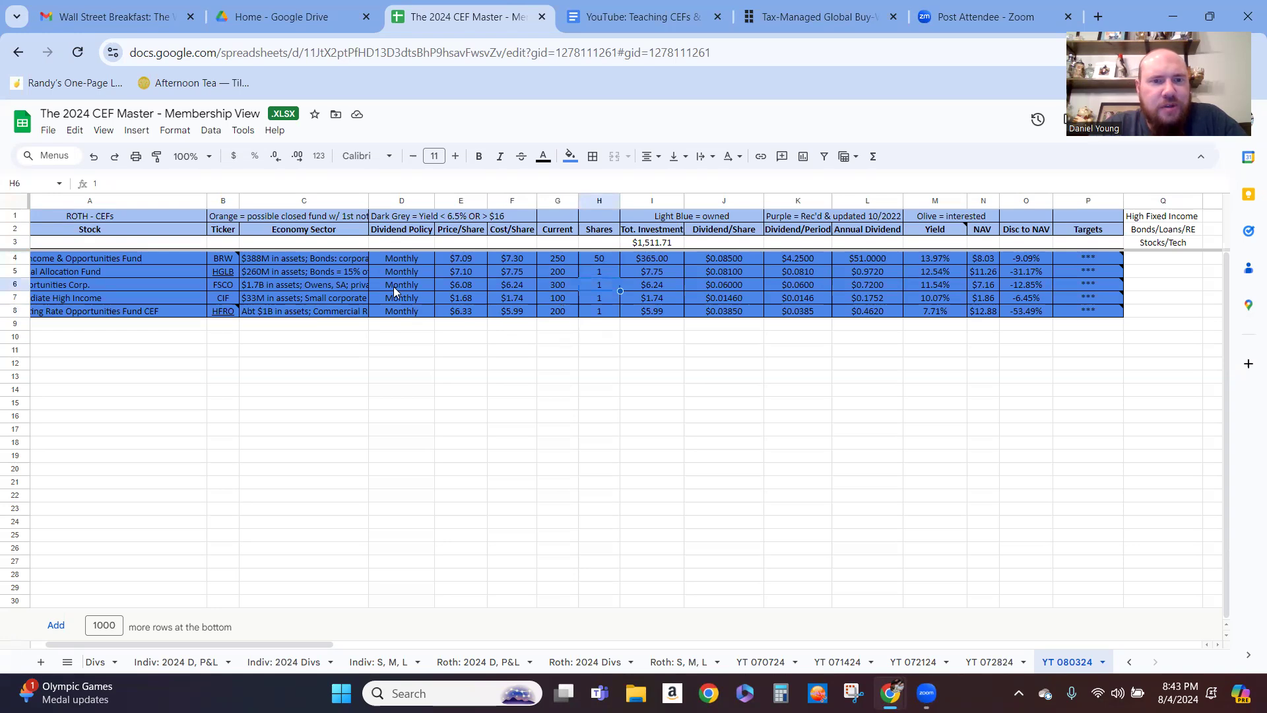
click(339, 288)
shift+click(342, 298)
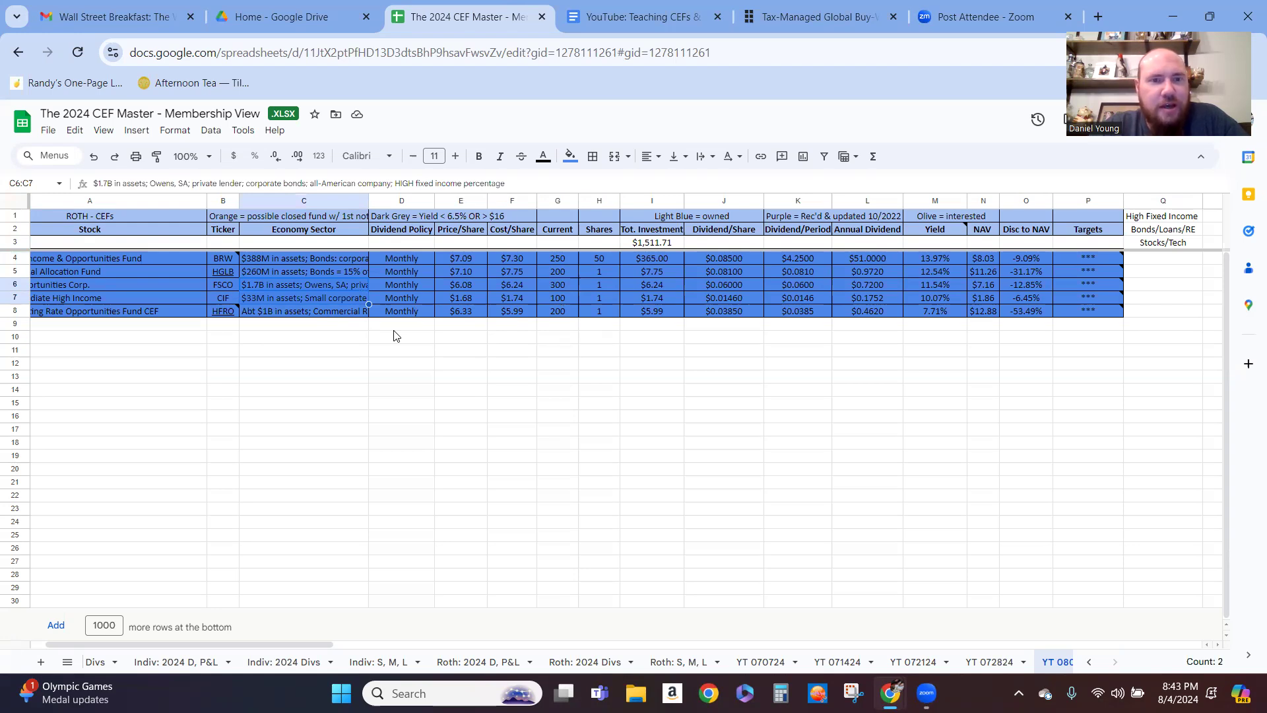
click(596, 299)
text(100)
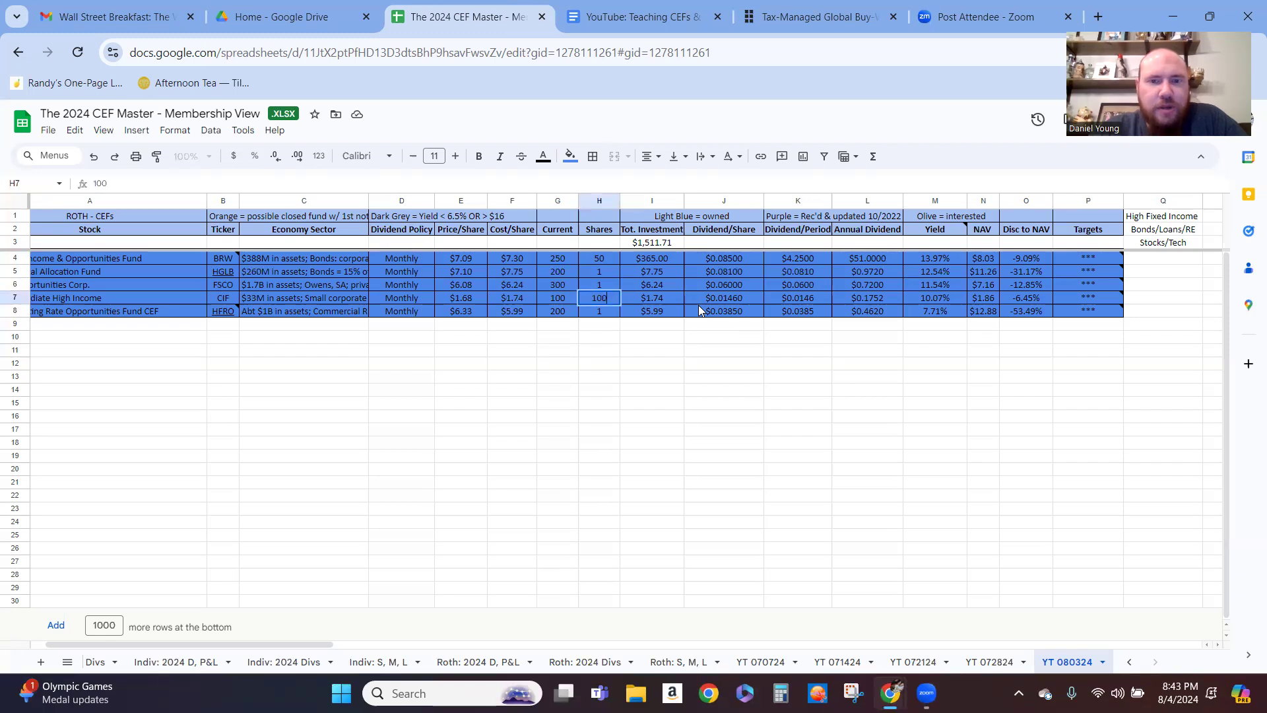
key(Return)
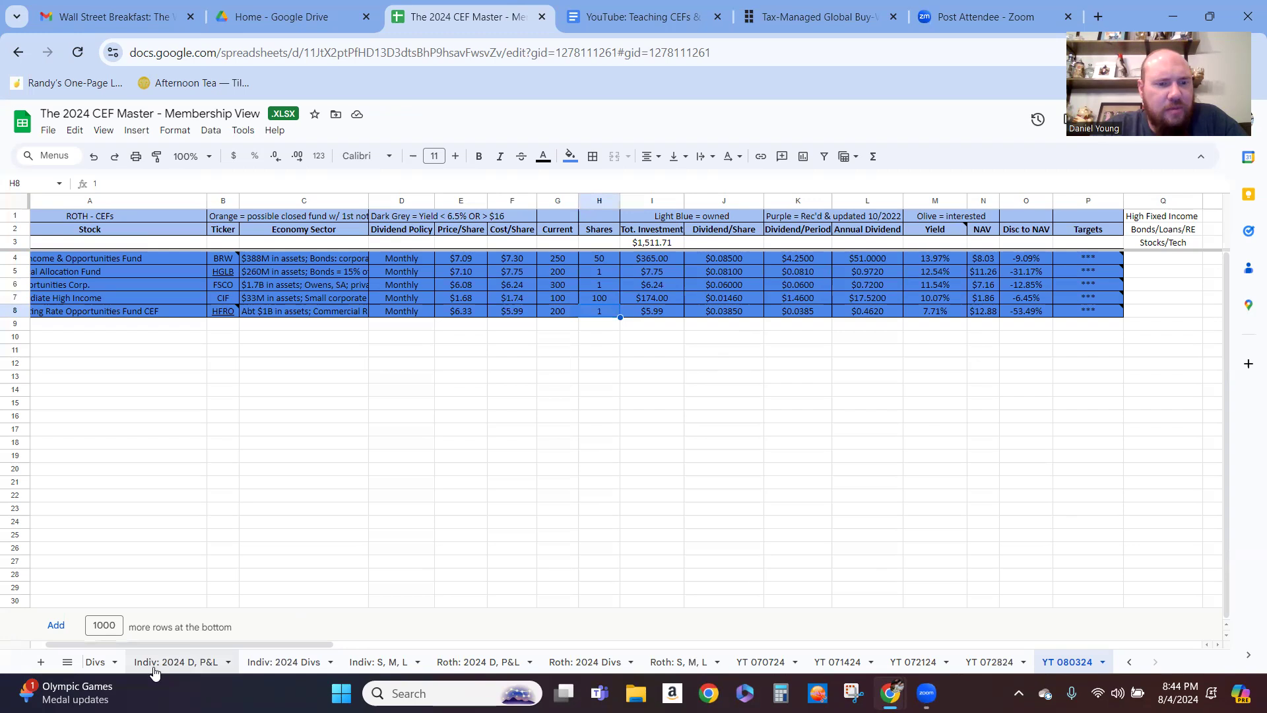
Examine Aberdeen Asia-Pacific Income Fund's (FAX) current value and dividend ROI on the Indiv: 2024 D, P&L sheet.
click(1129, 662)
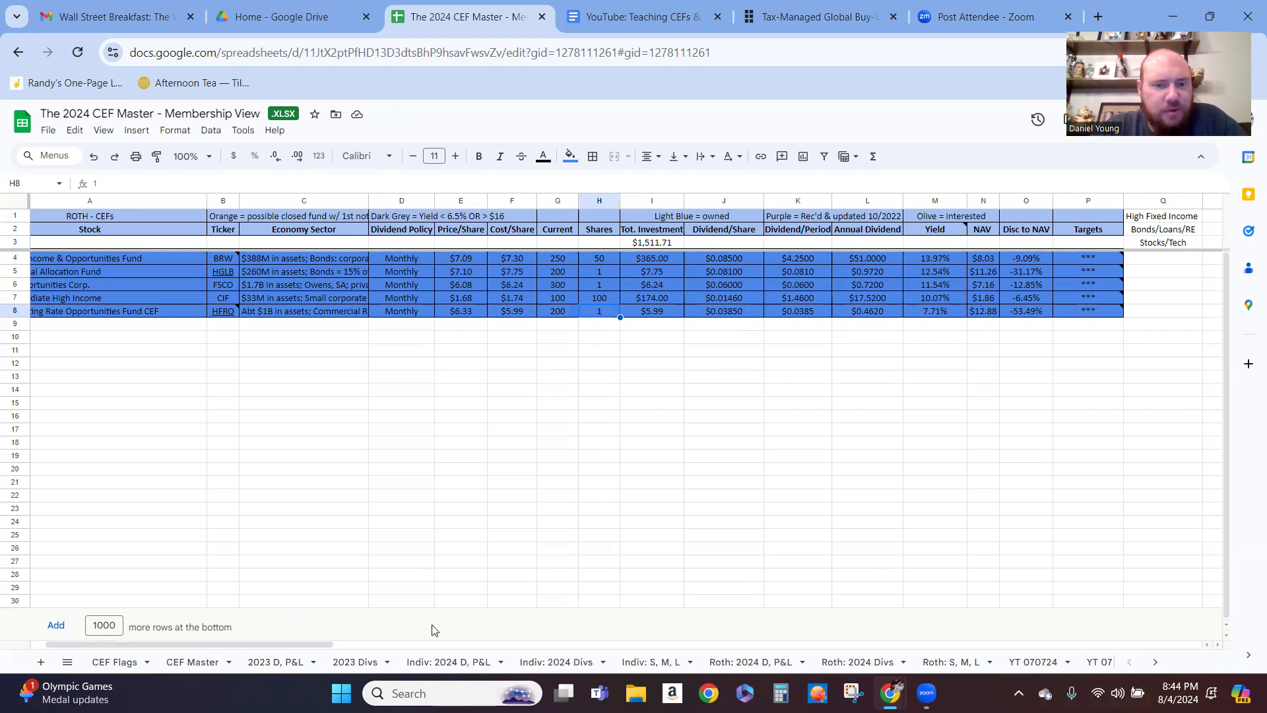
click(449, 662)
drag(438, 645, 497, 646)
drag(612, 642, 756, 643)
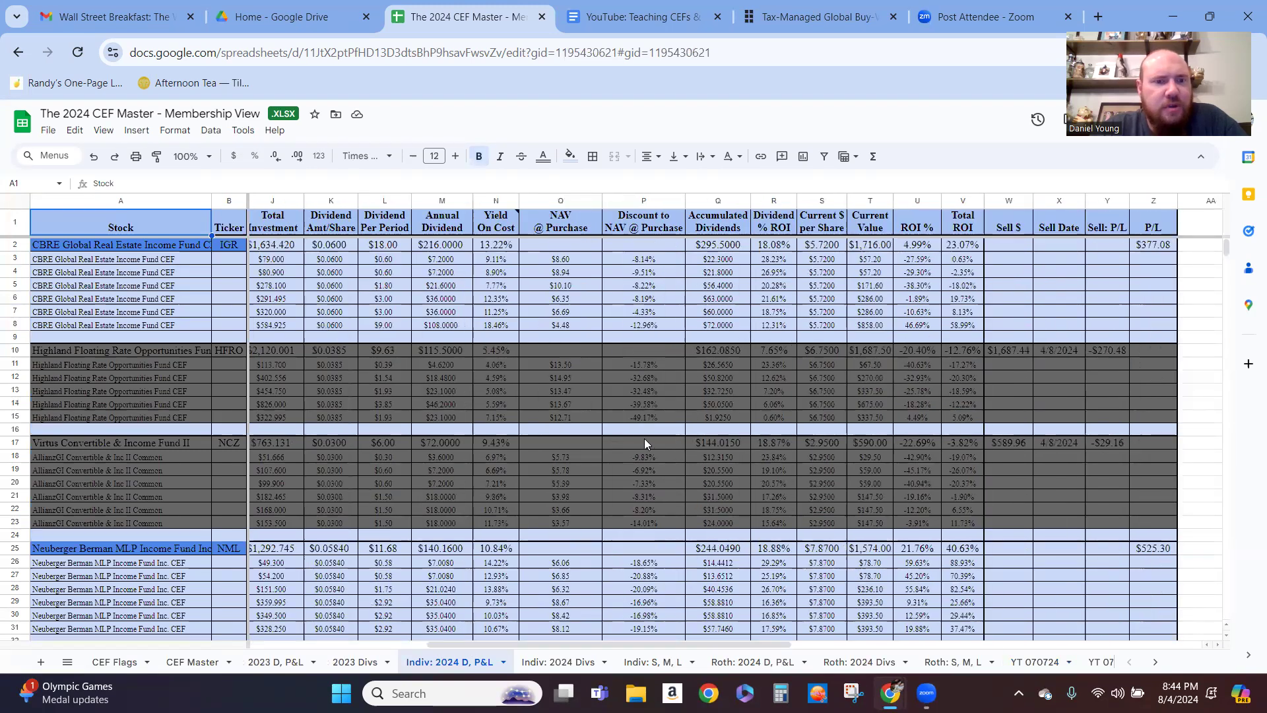
scroll(644, 438, down, 3)
scroll(621, 431, down, 3)
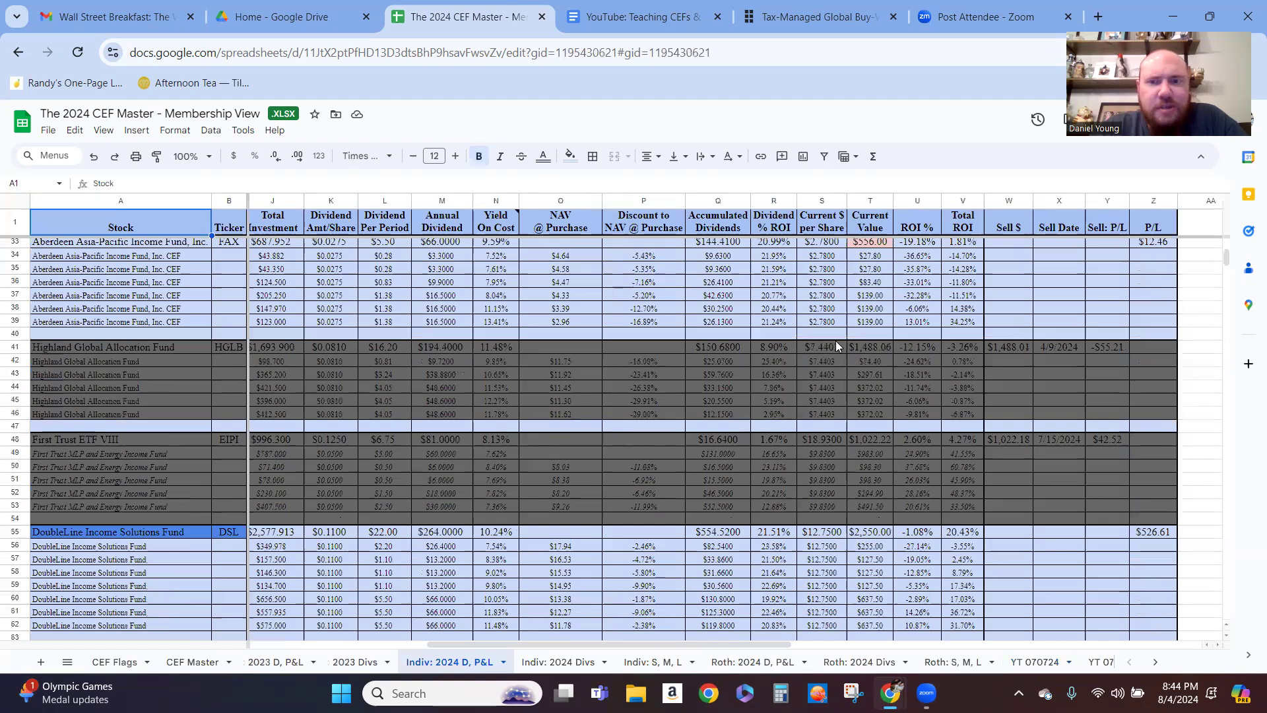
scroll(836, 340, up, 2)
click(863, 322)
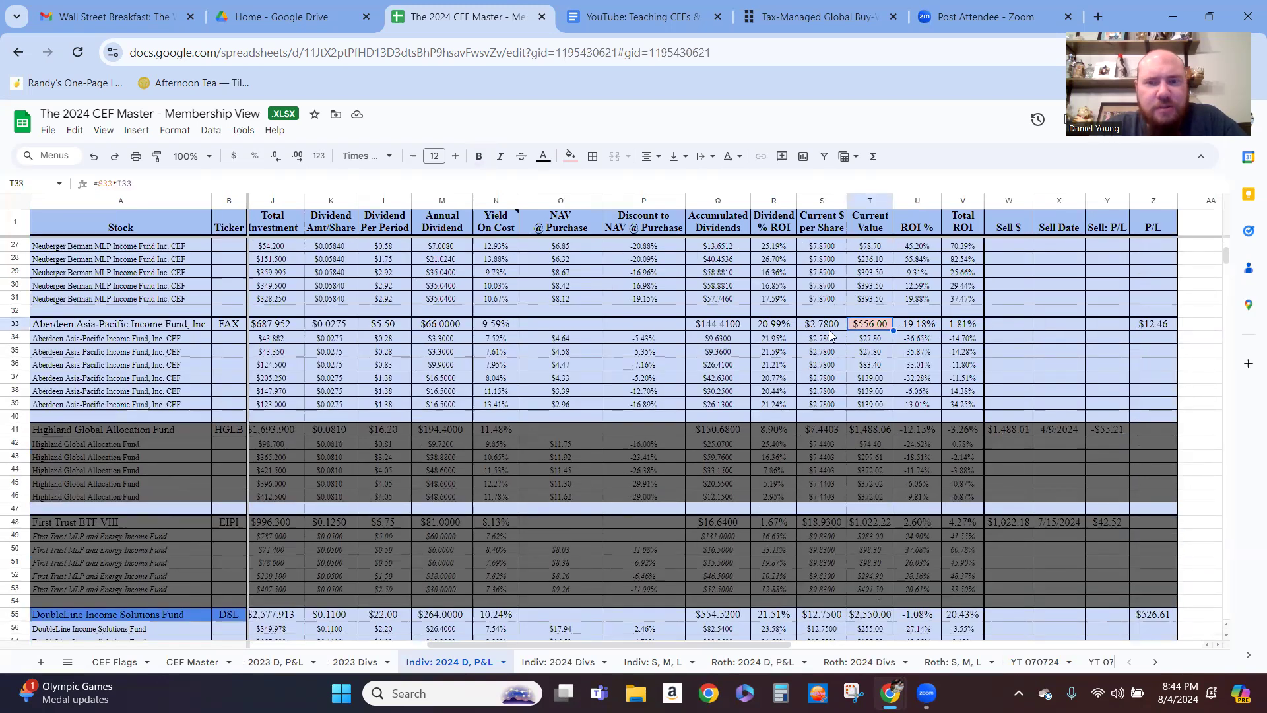
click(788, 325)
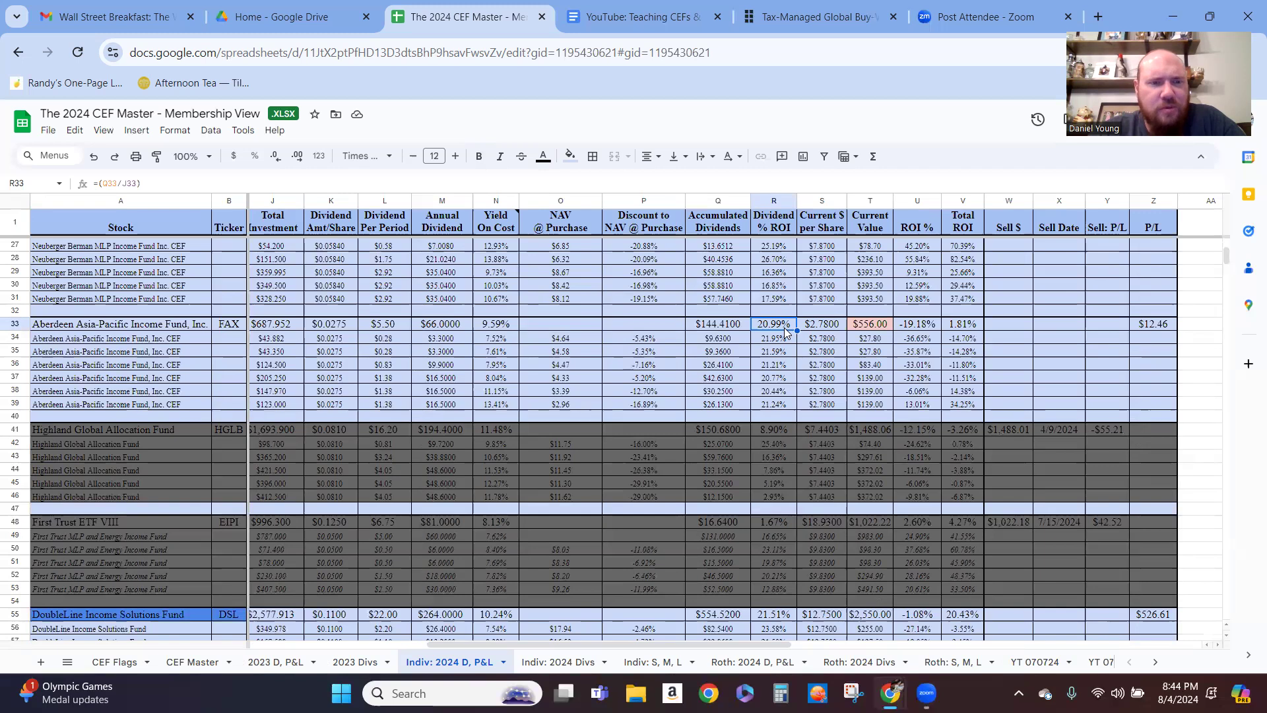
click(118, 318)
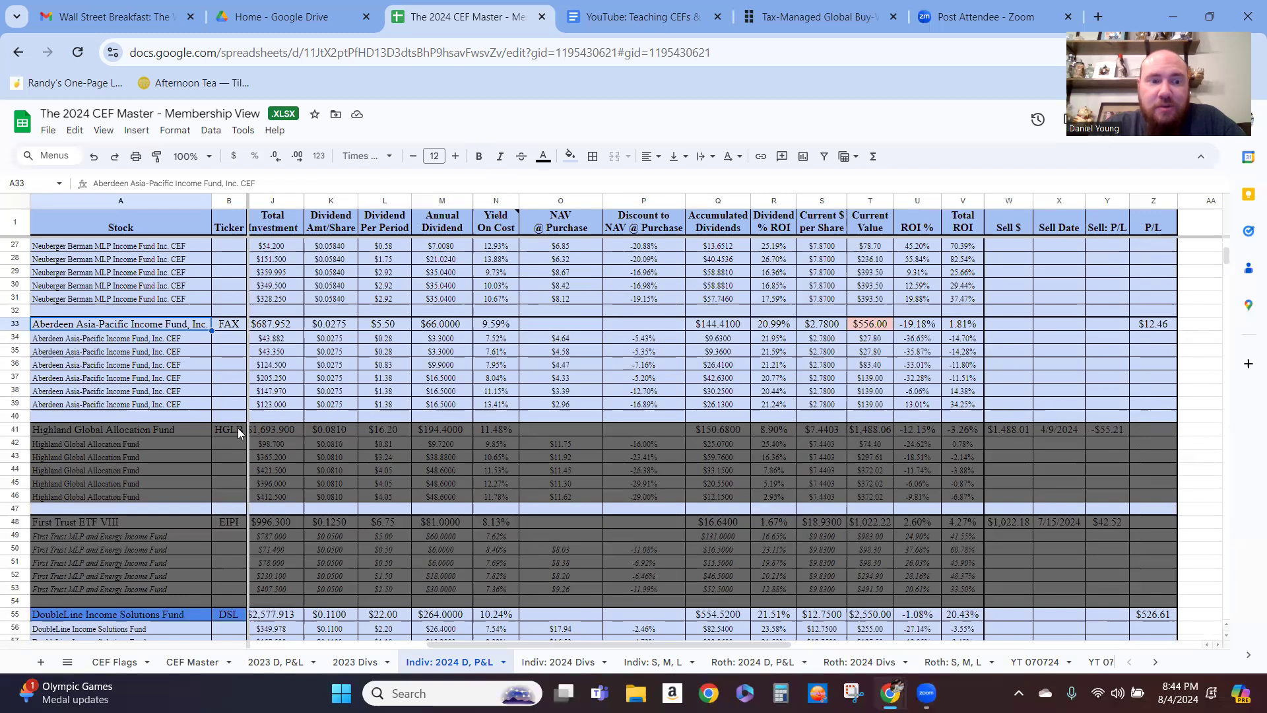
Look through the Indiv: 2024 D, P&L holdings and examine Tekla Life Sciences Investors' (HQL) dividend per share and current price.
scroll(238, 427, down, 10)
scroll(238, 423, up, 12)
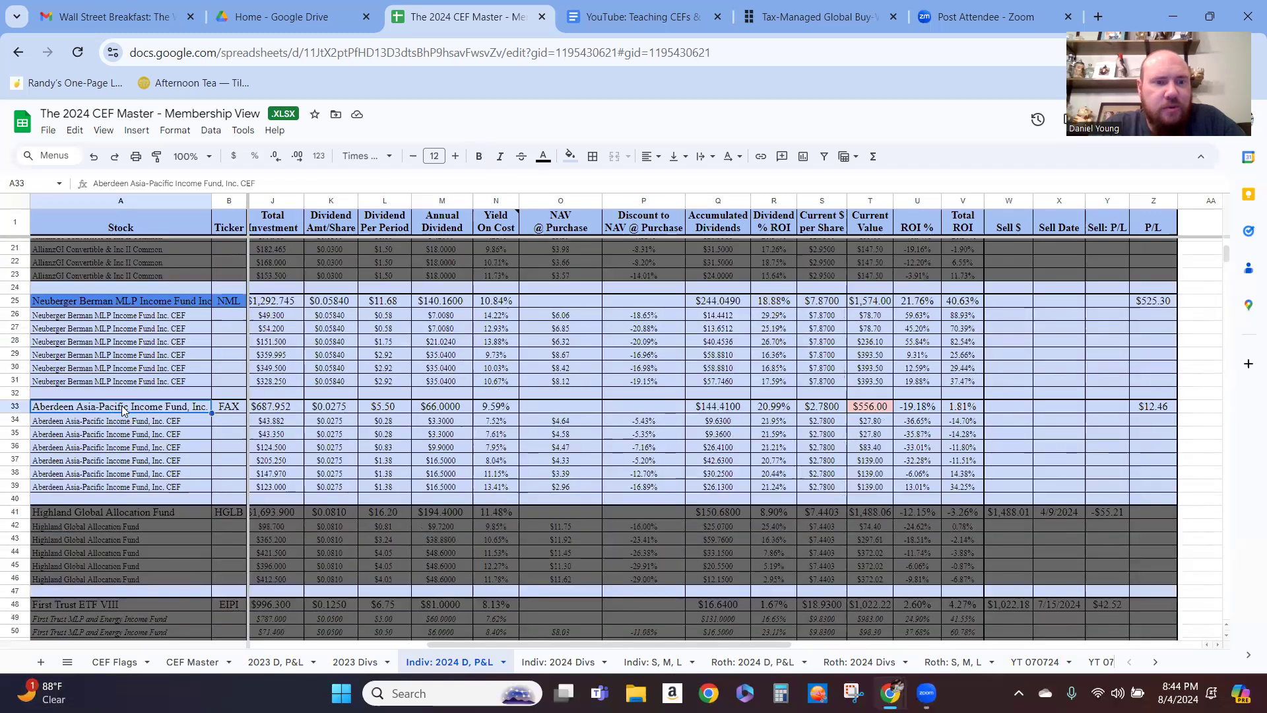
scroll(121, 413, down, 10)
scroll(121, 407, down, 20)
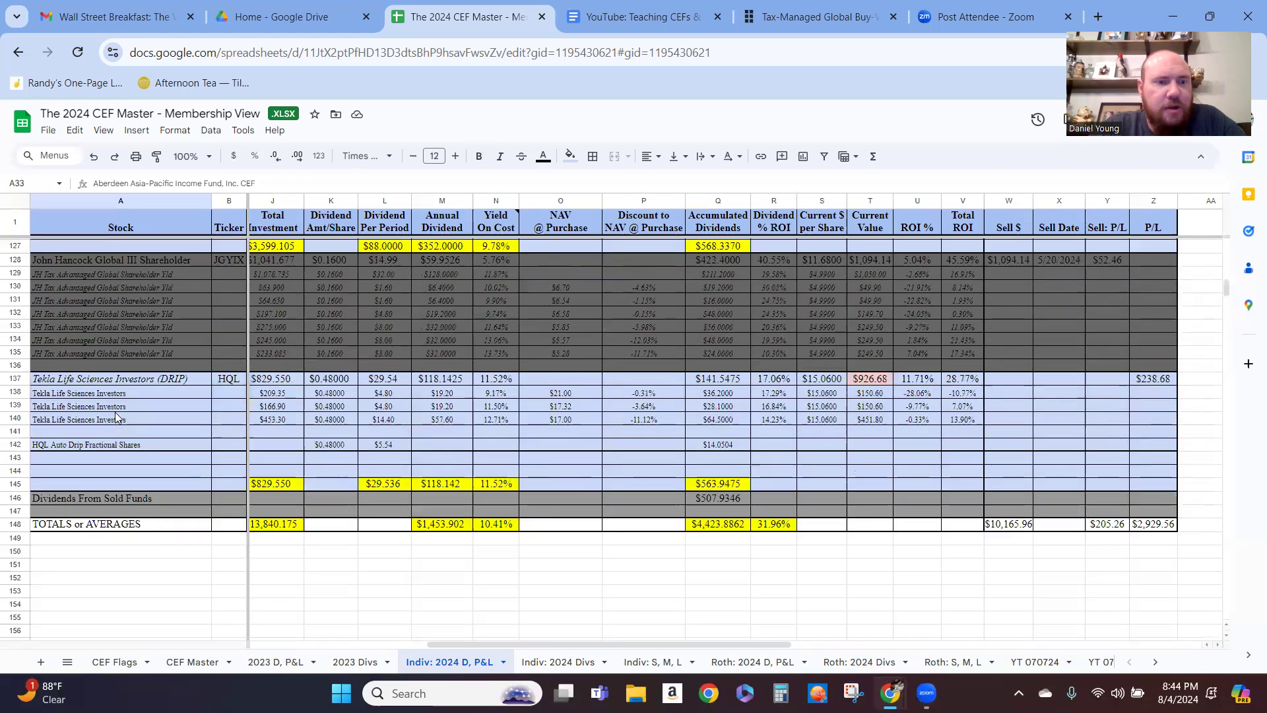
click(131, 380)
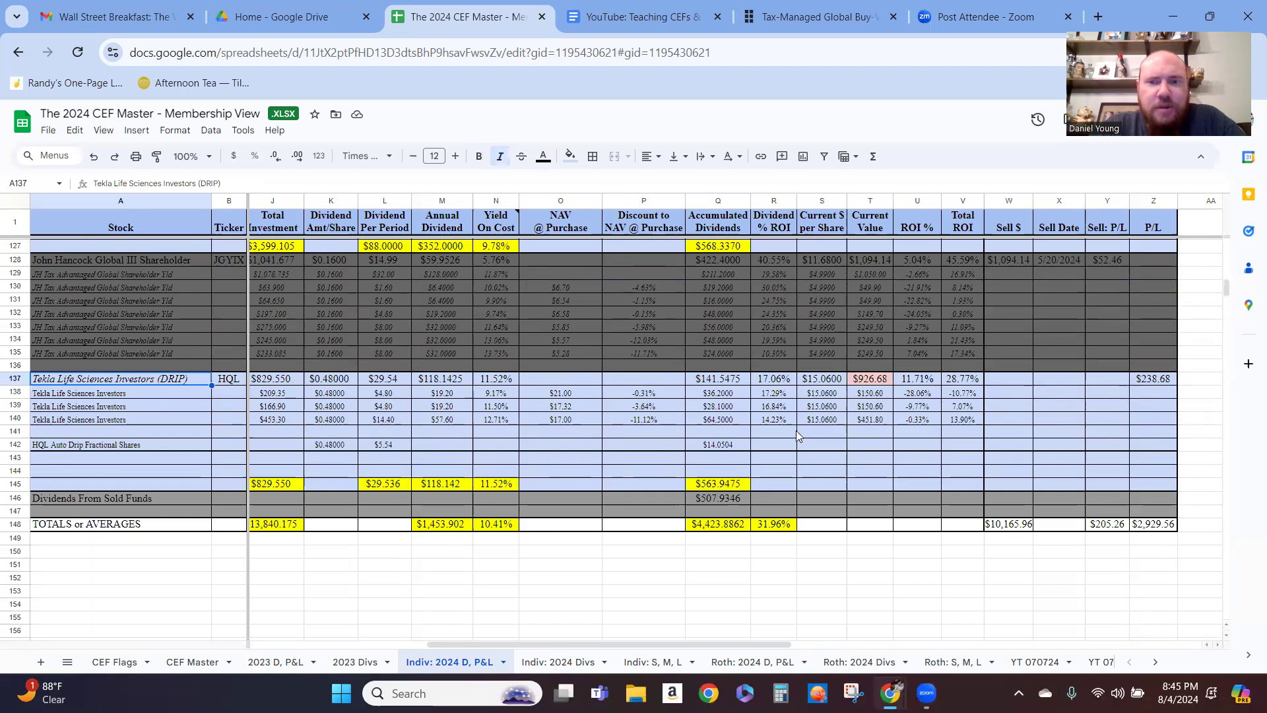
click(348, 383)
scroll(330, 420, up, 7)
scroll(330, 427, up, 9)
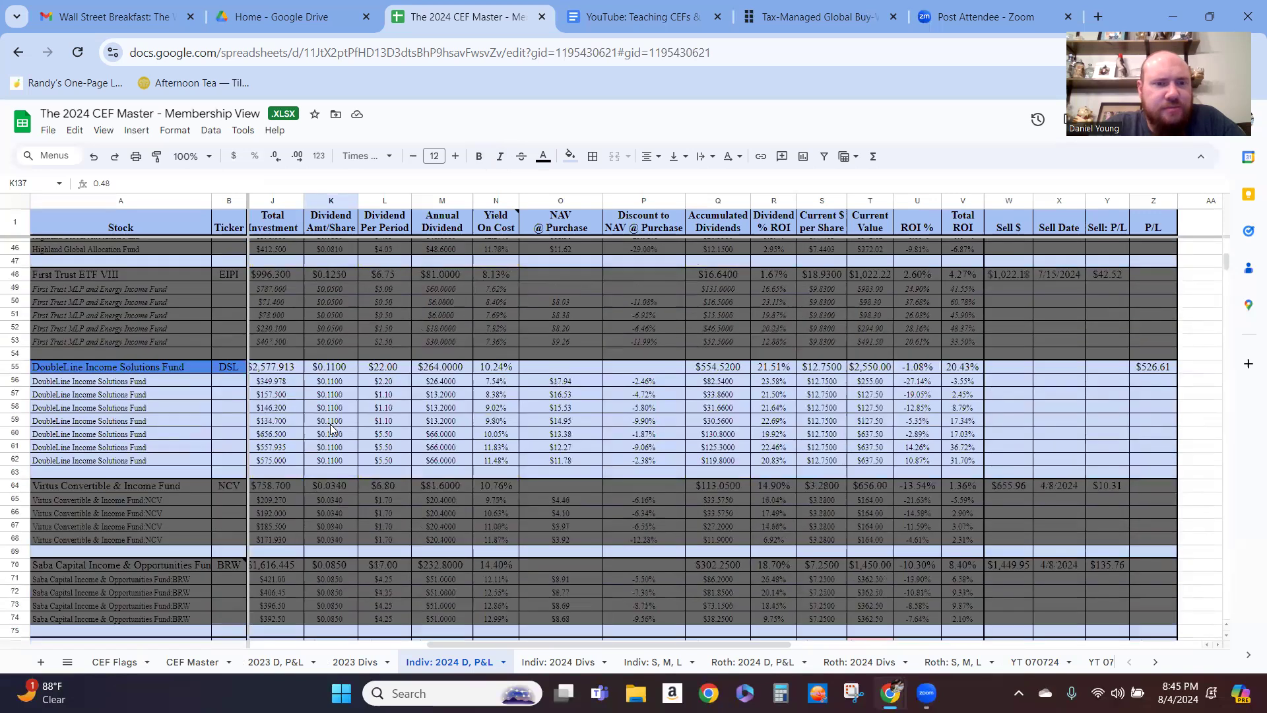
scroll(330, 436, down, 15)
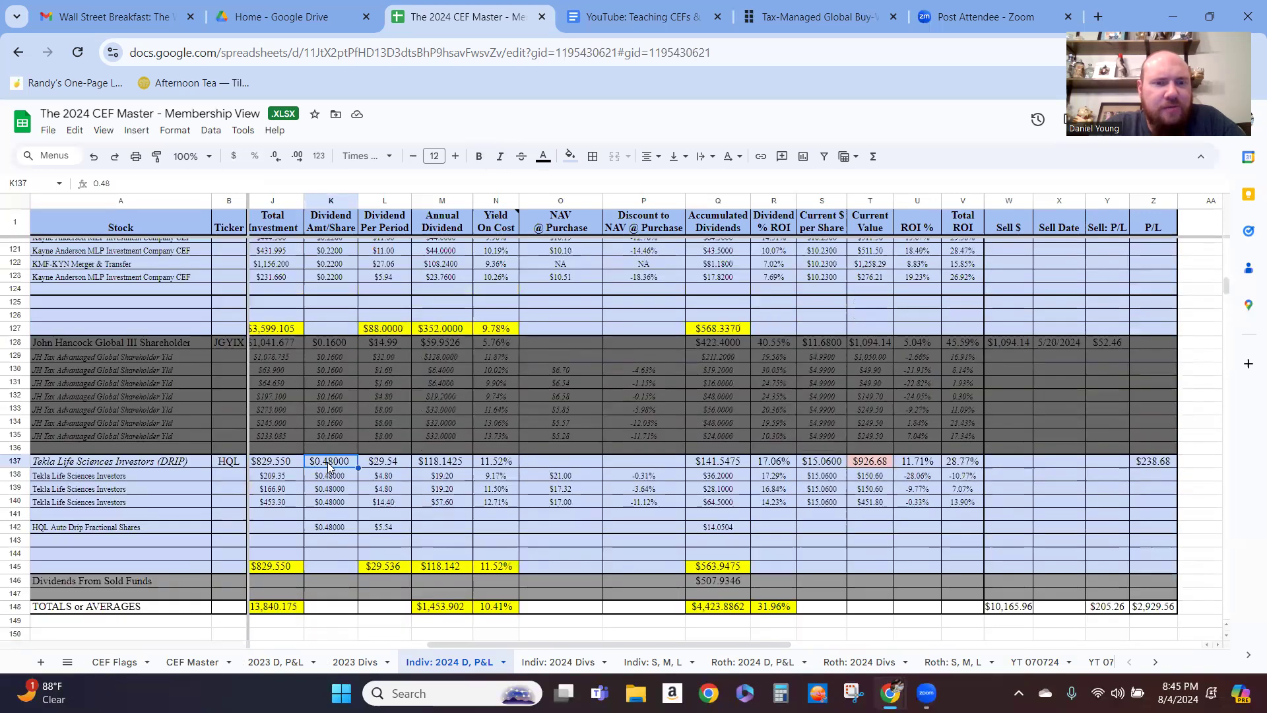
click(822, 462)
Review Aberdeen Asia-Pacific Income Fund's (FAX) current price per share and current value among the individual account holdings.
scroll(364, 382, up, 14)
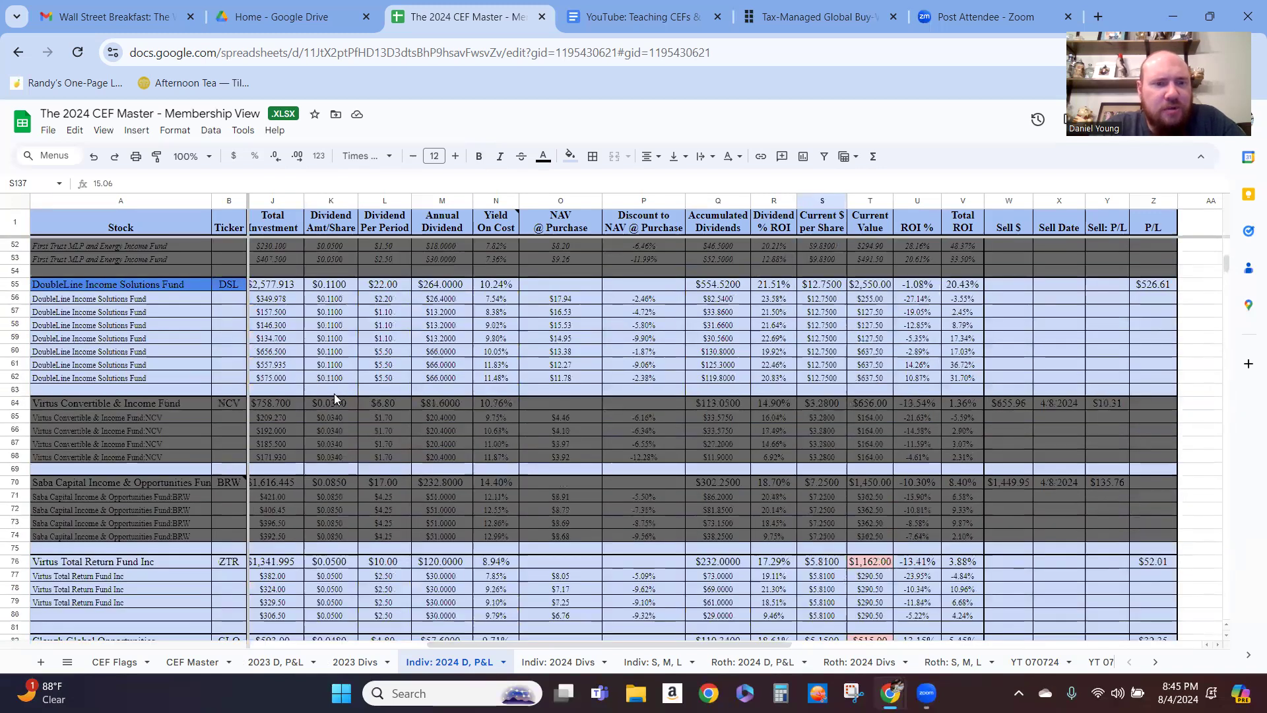
scroll(334, 393, up, 4)
scroll(779, 375, up, 1)
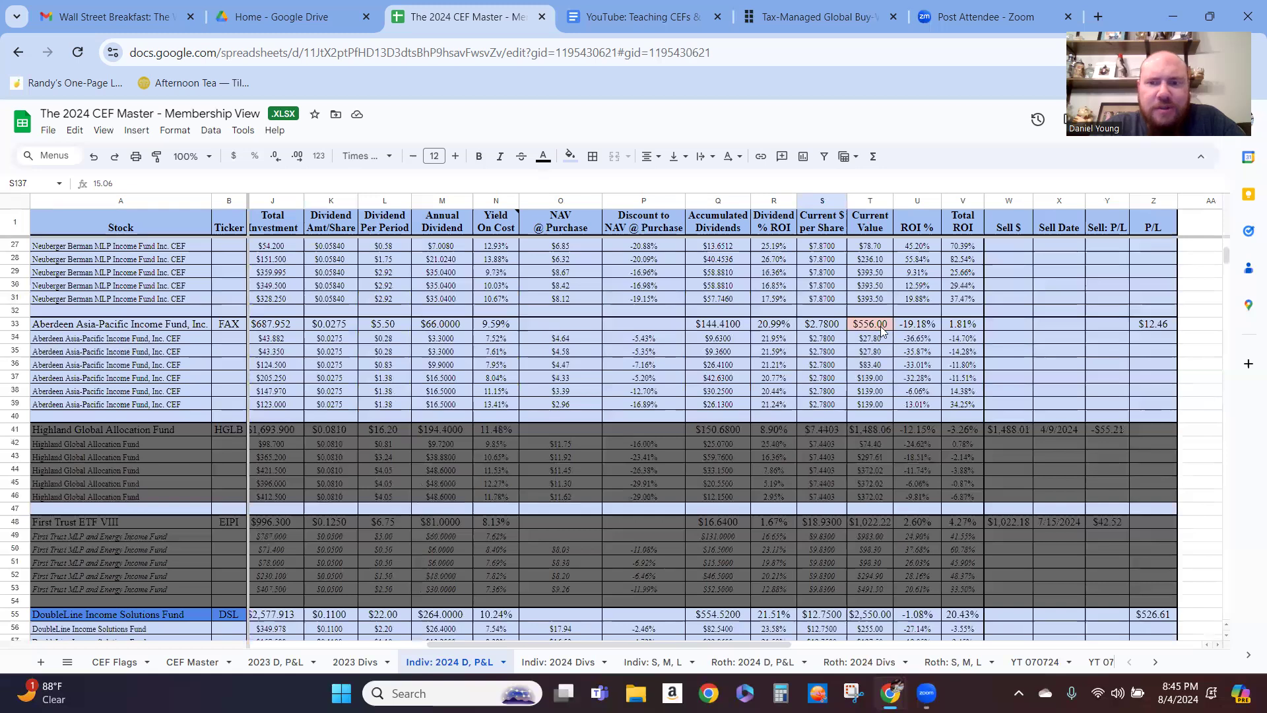
click(820, 365)
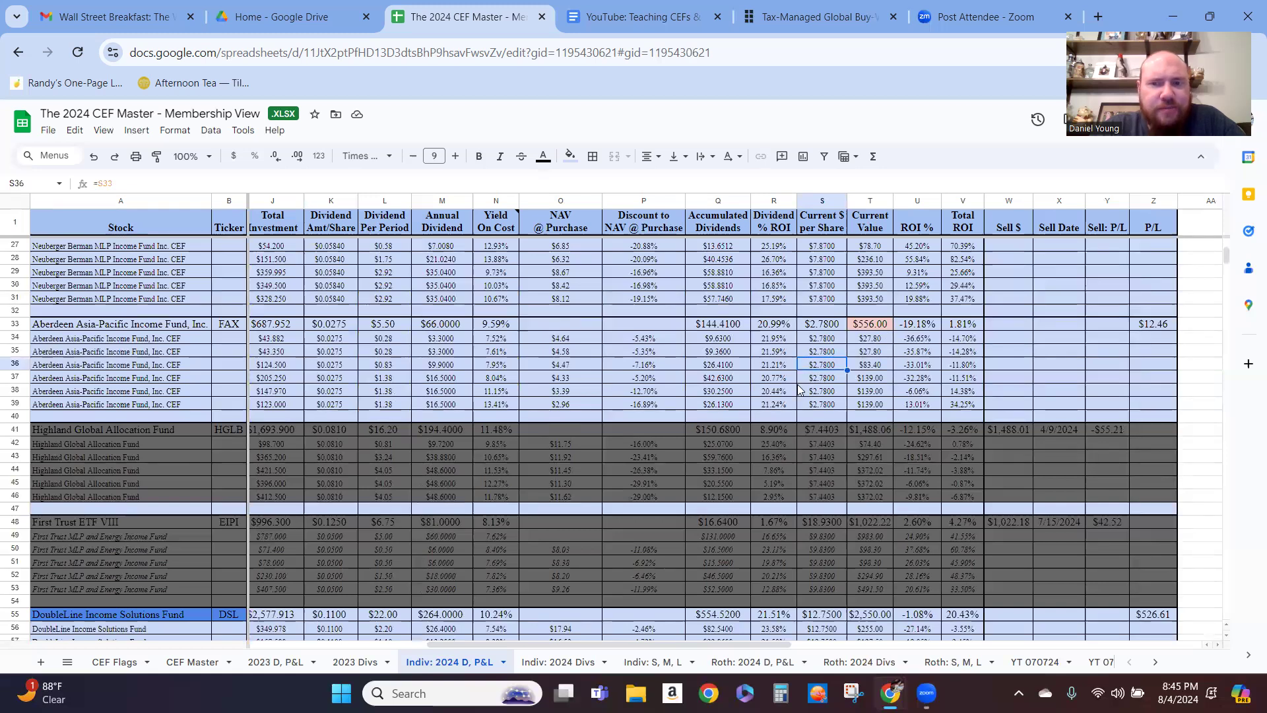
Compare the purchase price, current price and current value of Neuberger Brmn Nxt Gnrtn Cnnctvty (NBXG).
scroll(755, 390, down, 6)
scroll(591, 401, down, 4)
click(830, 365)
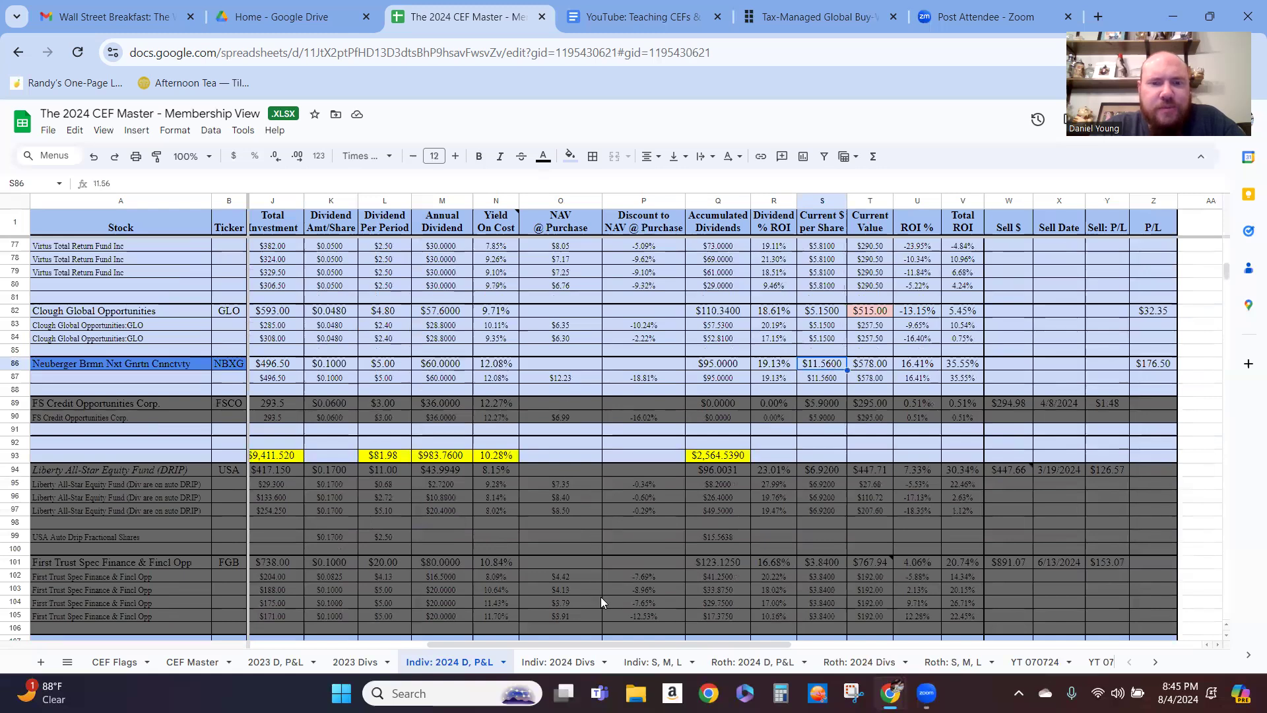
drag(614, 646, 528, 647)
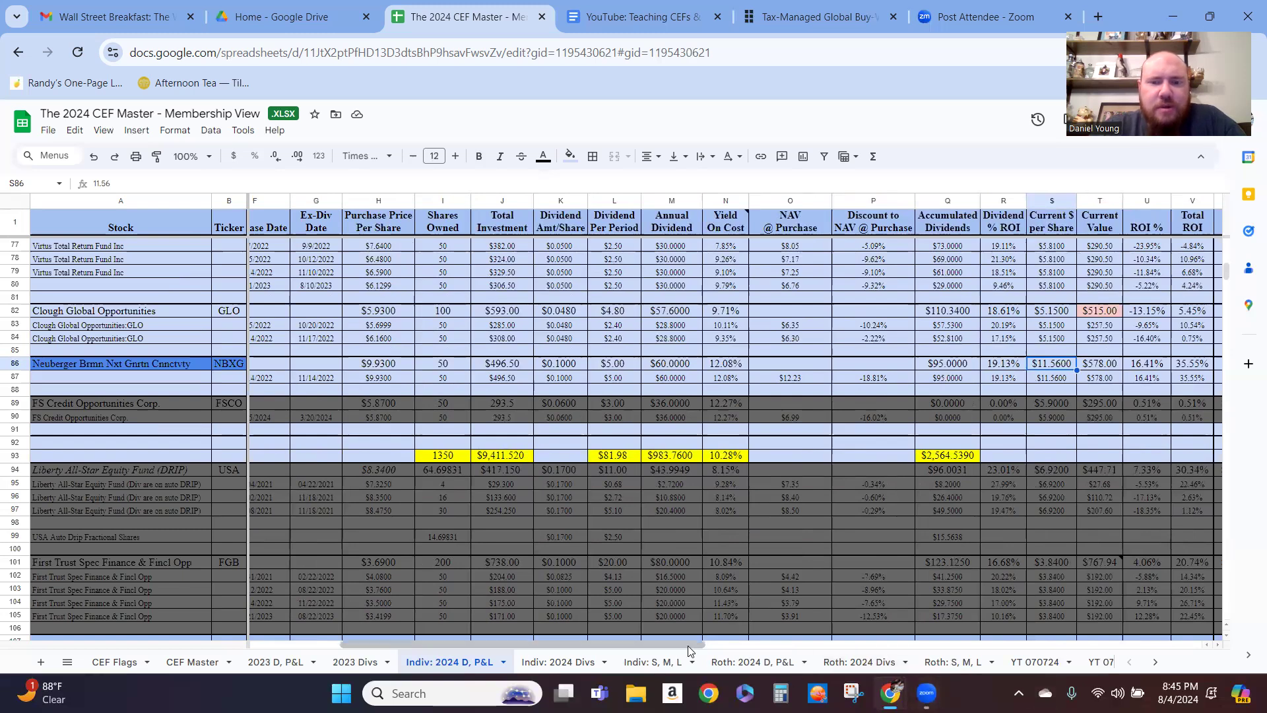
click(732, 650)
click(732, 650)
click(867, 362)
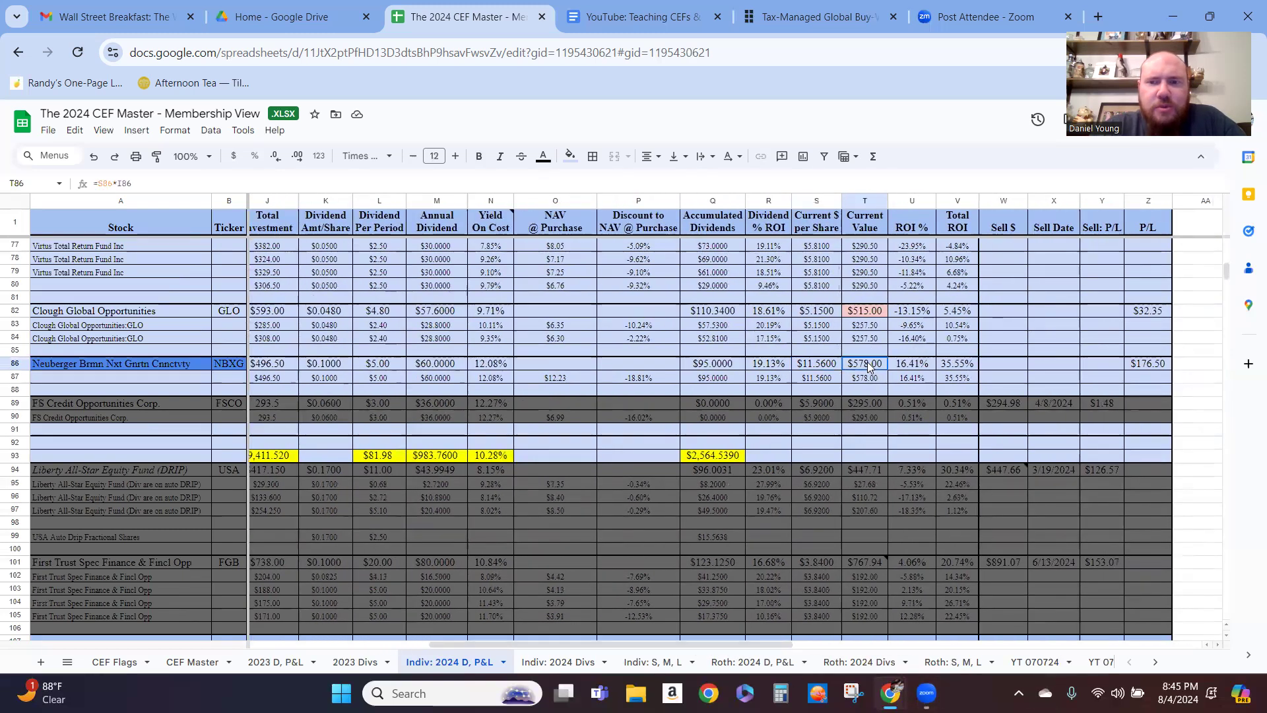
Try a current price of 13.3 per share for NBXG, and undo the change.
click(818, 365)
text(13.3)
key(Return)
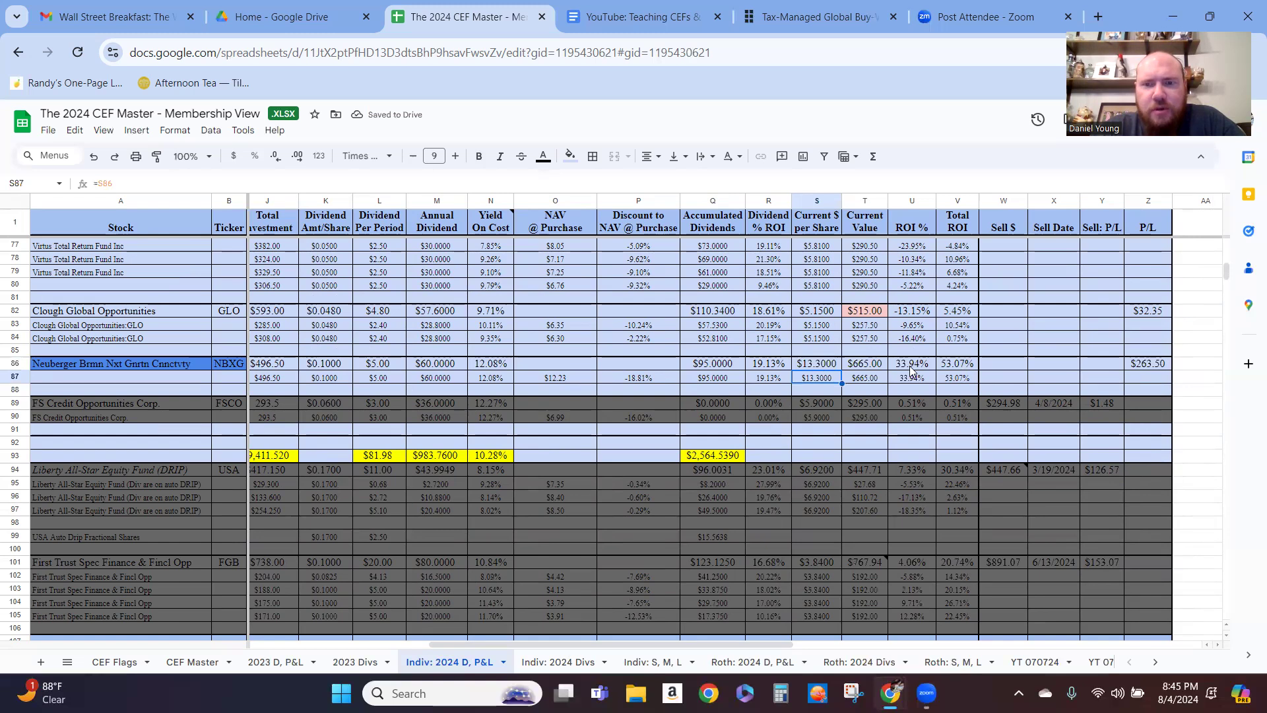
click(94, 156)
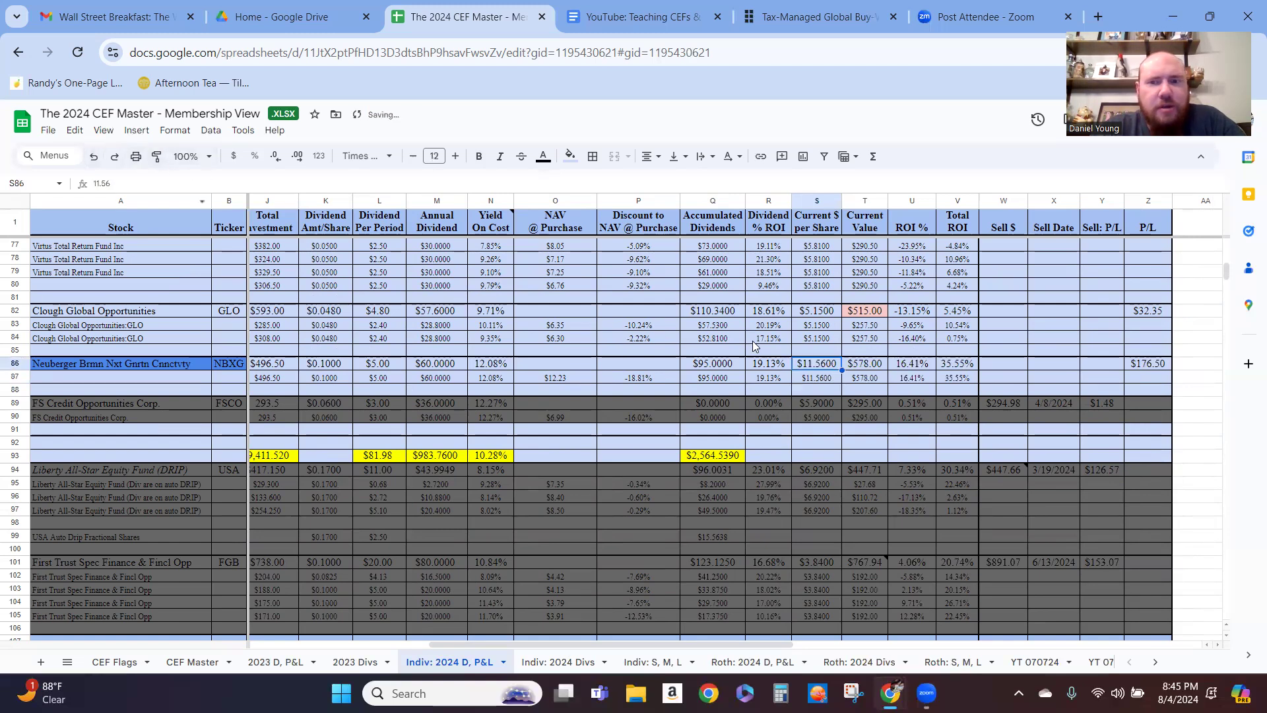
key(ctrl+y)
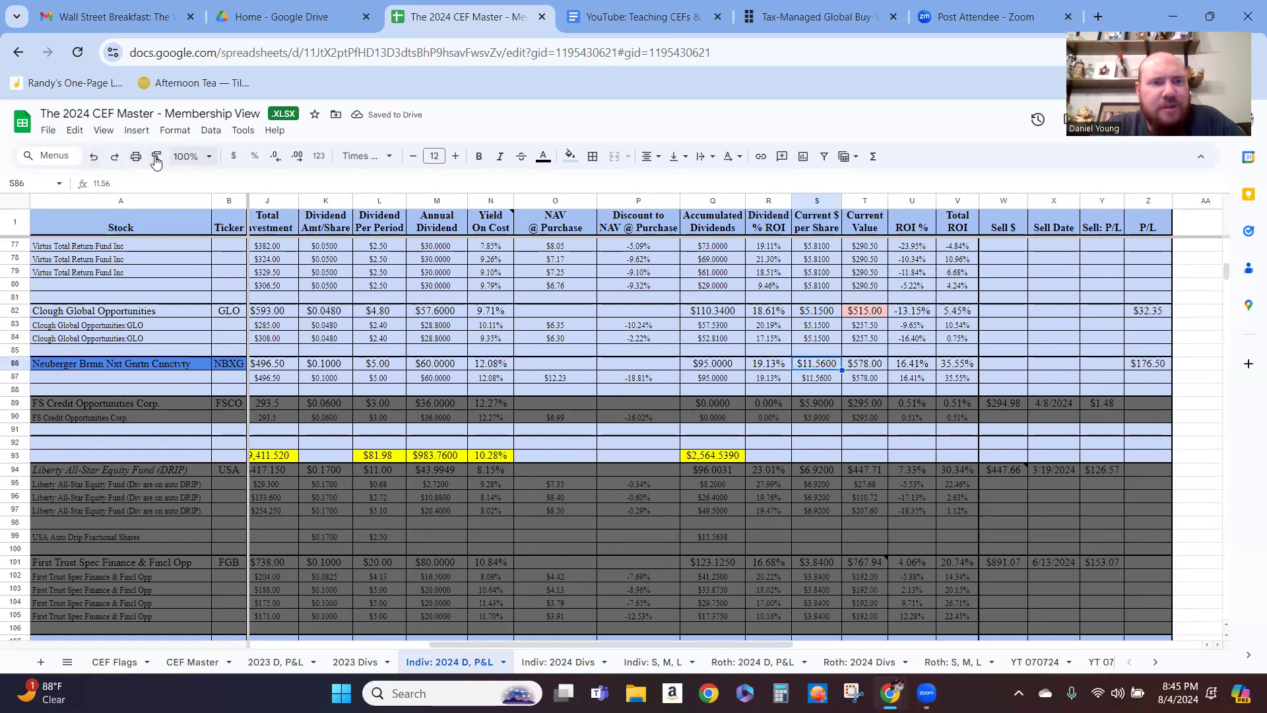
click(95, 156)
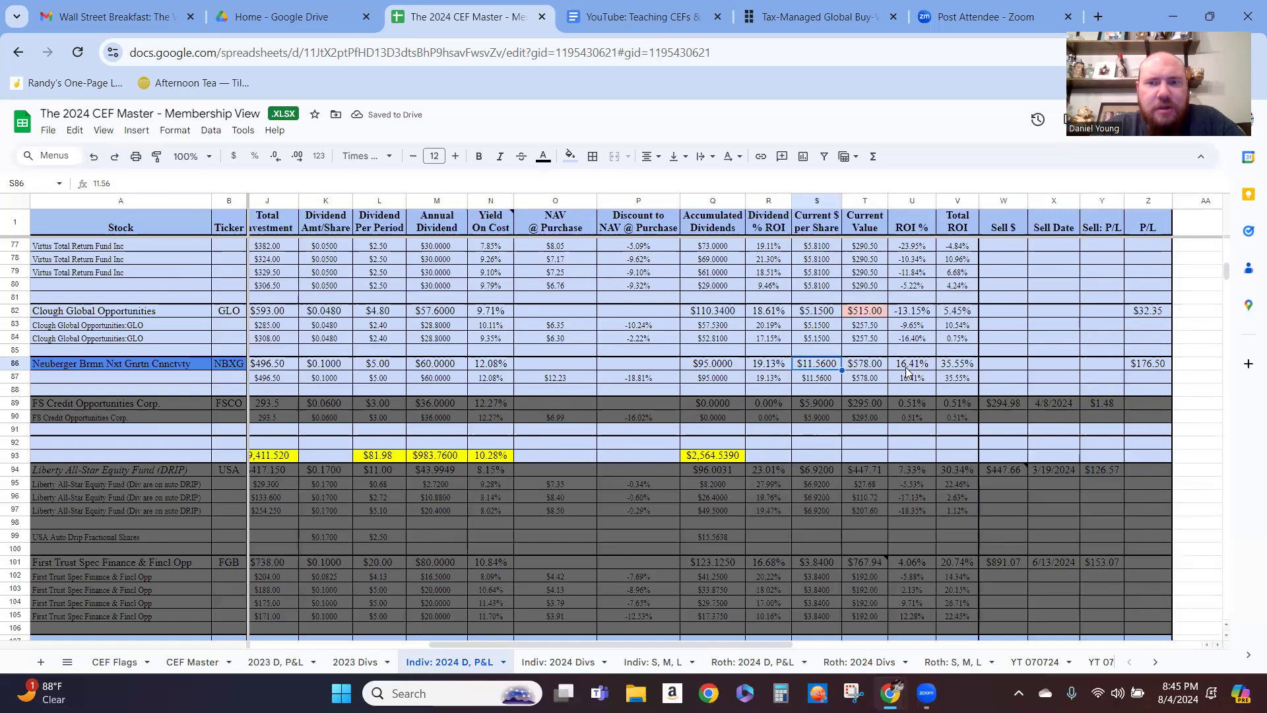
Examine NBXG's figures from accumulated dividends through Total ROI, and check how its ROI % is calculated.
click(951, 367)
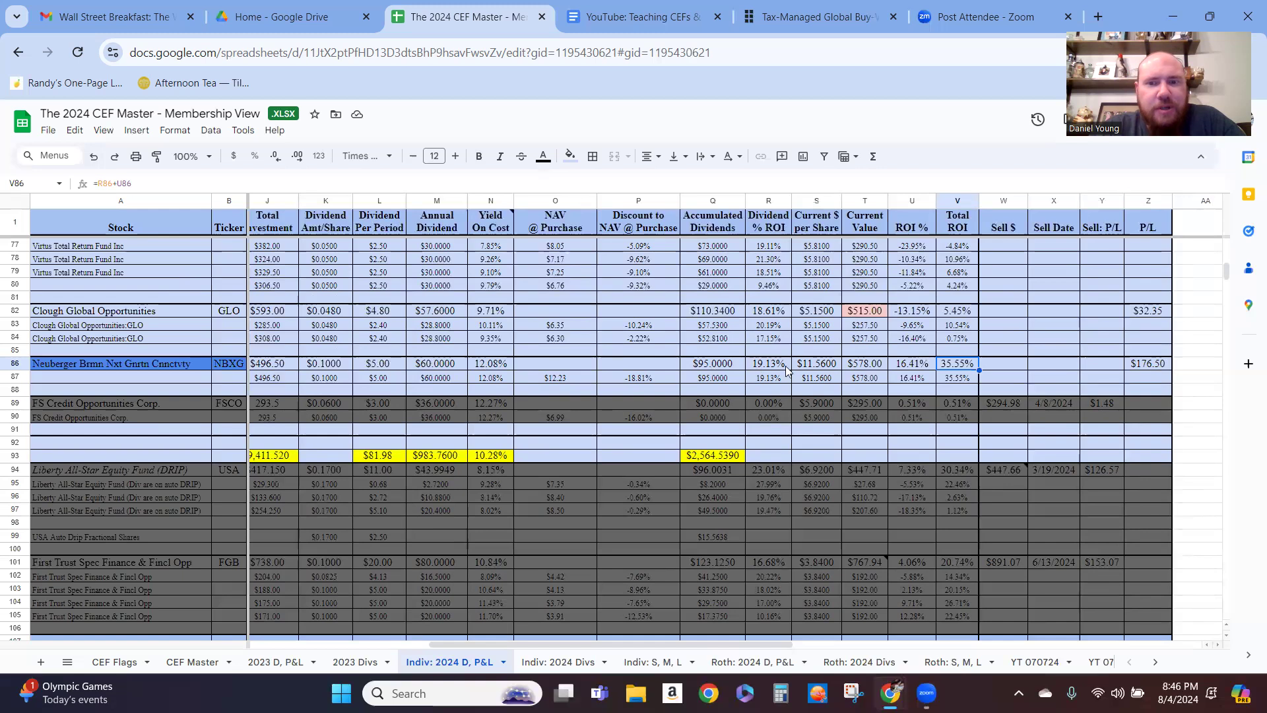
drag(957, 389, 702, 367)
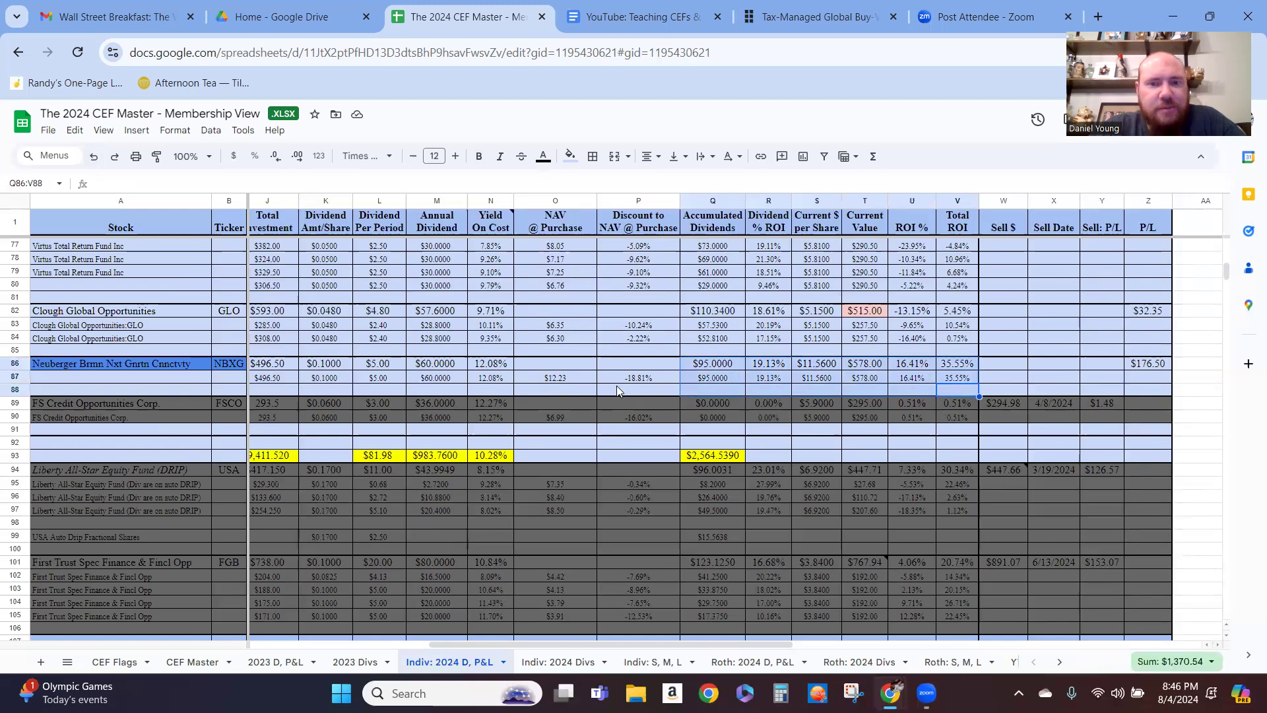
click(752, 661)
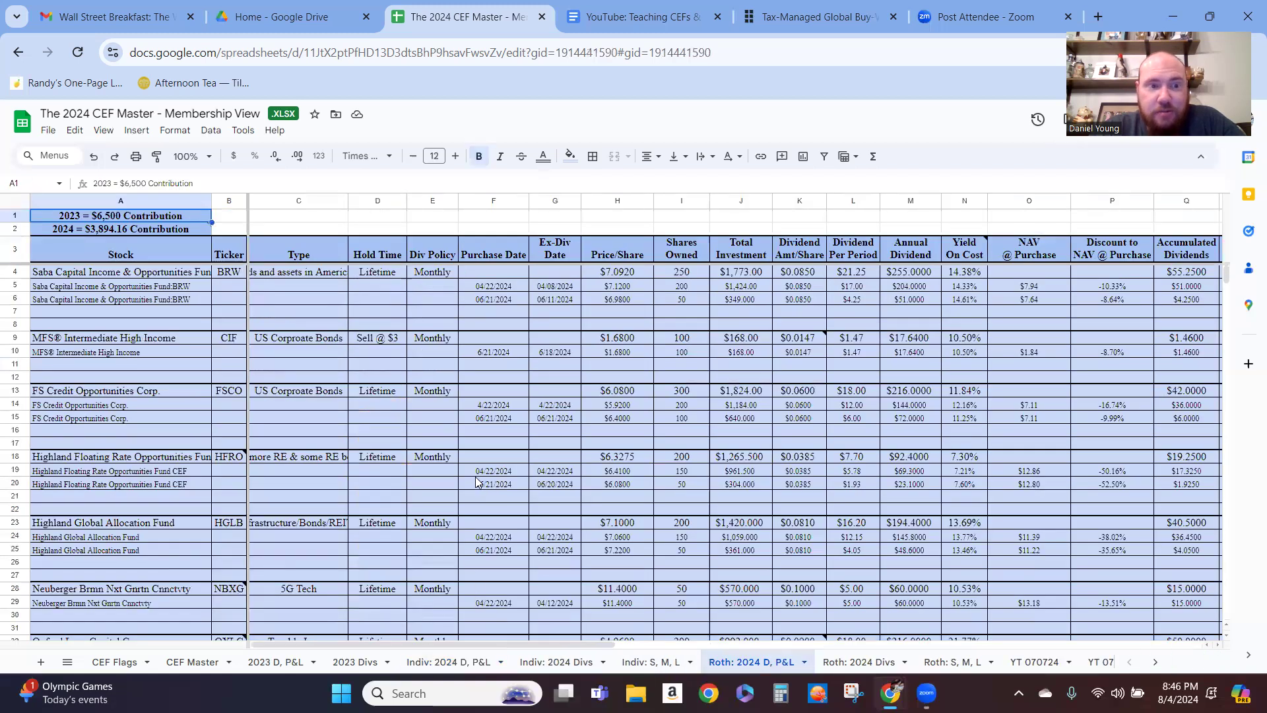
click(453, 662)
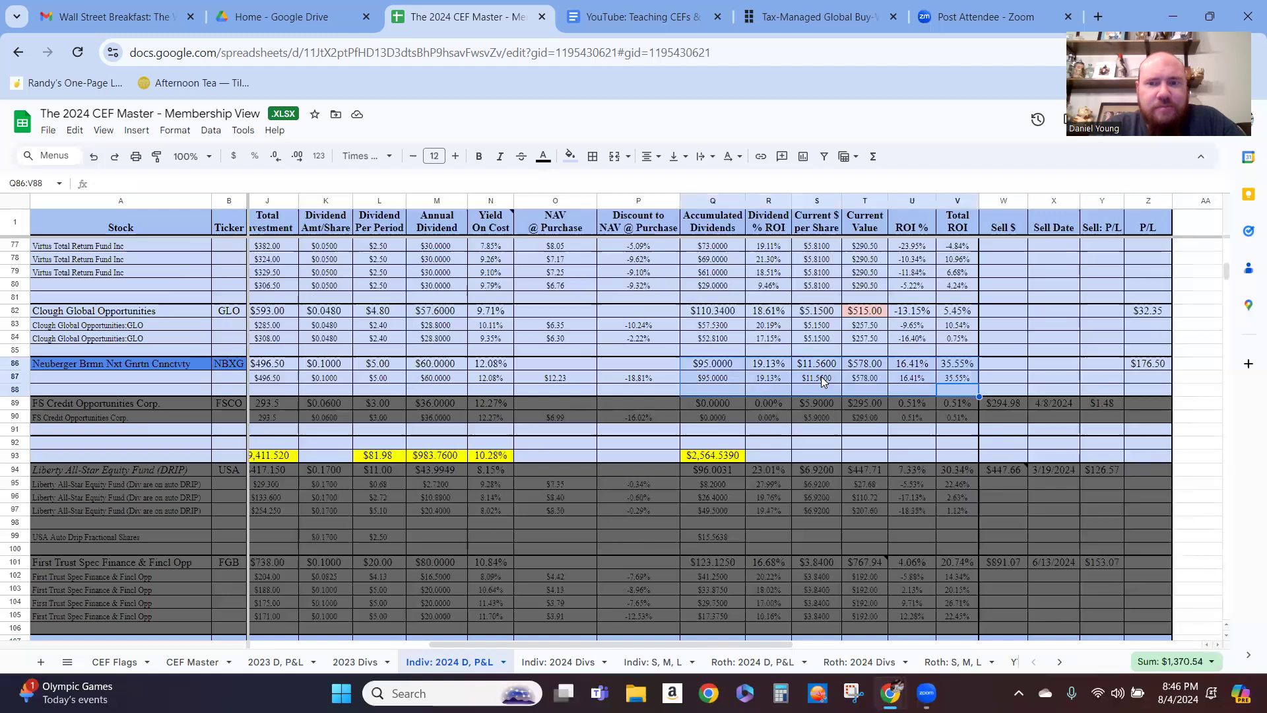
click(882, 368)
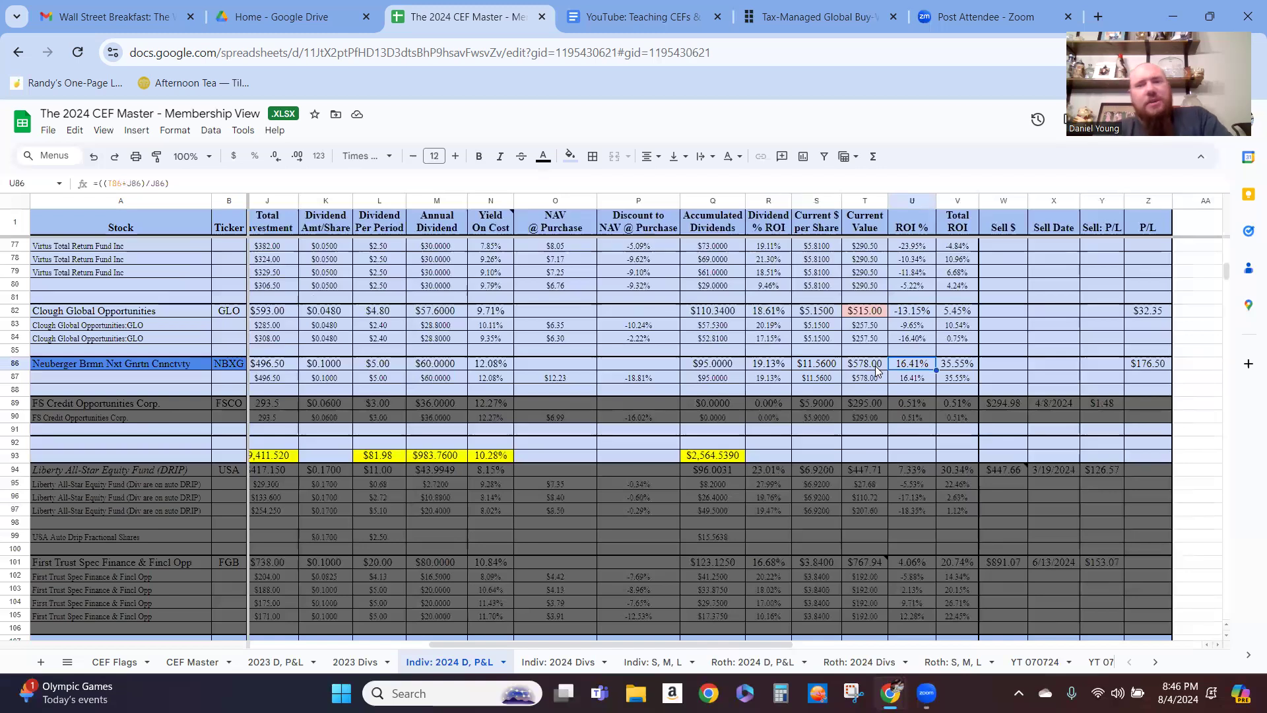
Review the holdings listed on the Roth: 2024 D, P&L sheet down to Cohen & Steers Total Return Realty (RFI).
click(729, 662)
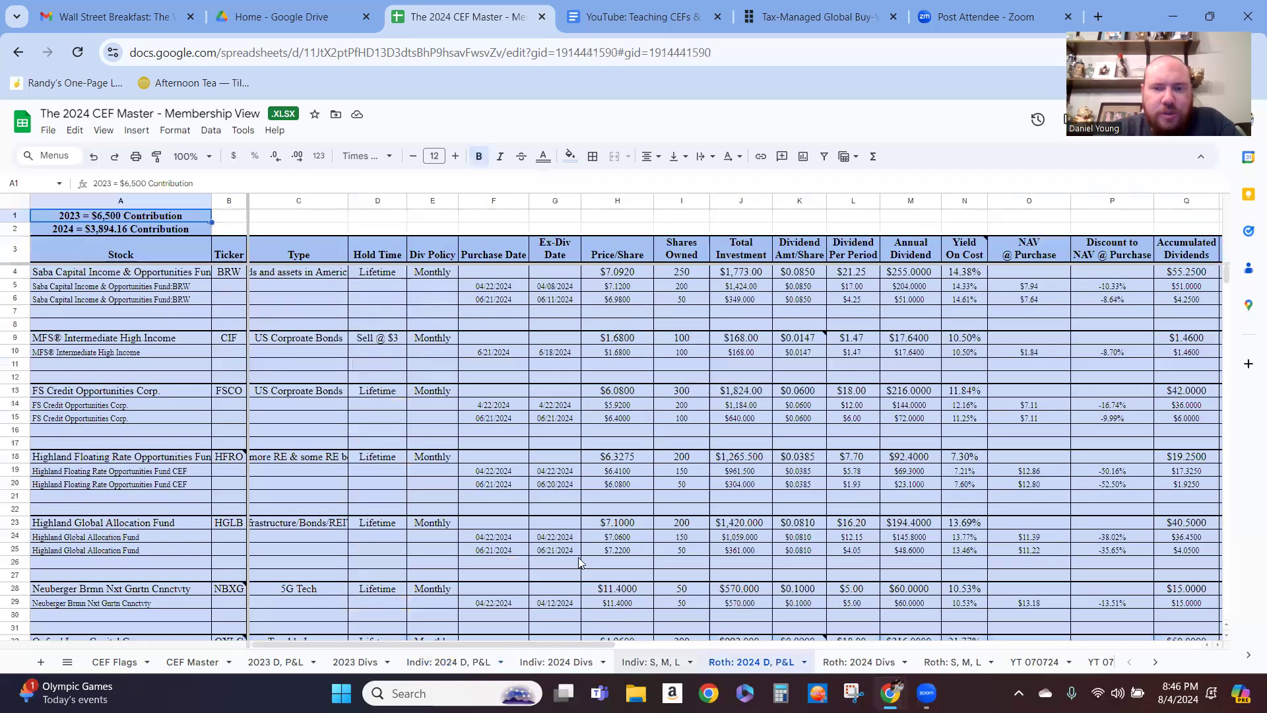
scroll(511, 521, down, 2)
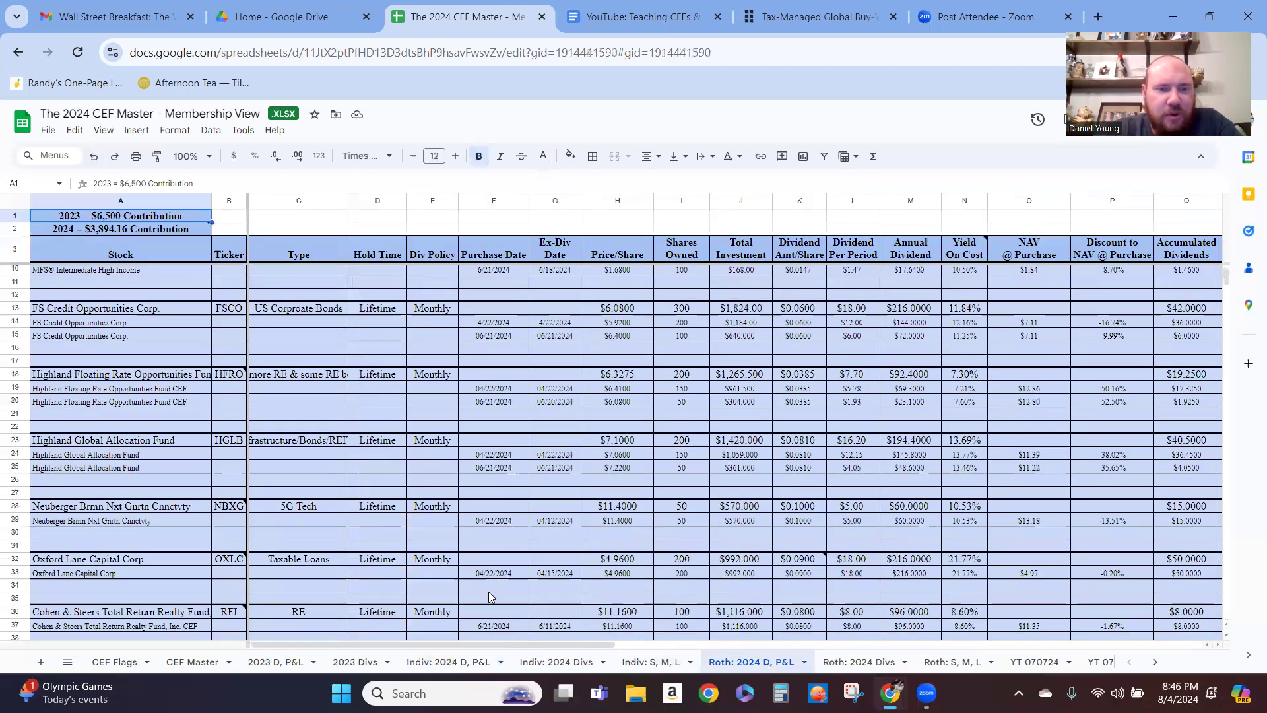
scroll(421, 596, down, 2)
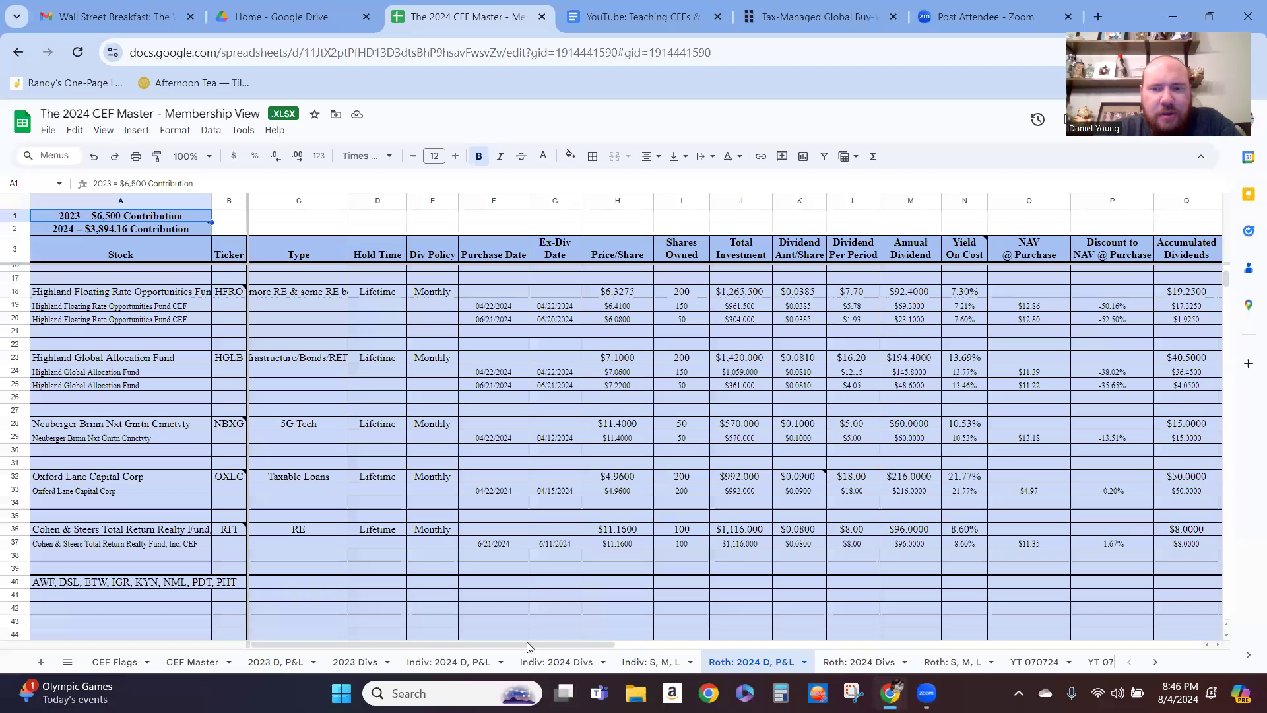
Return to the YT 080324 sheet and check the Shares entered for BRW and CIF.
click(1146, 662)
click(1147, 662)
click(1068, 662)
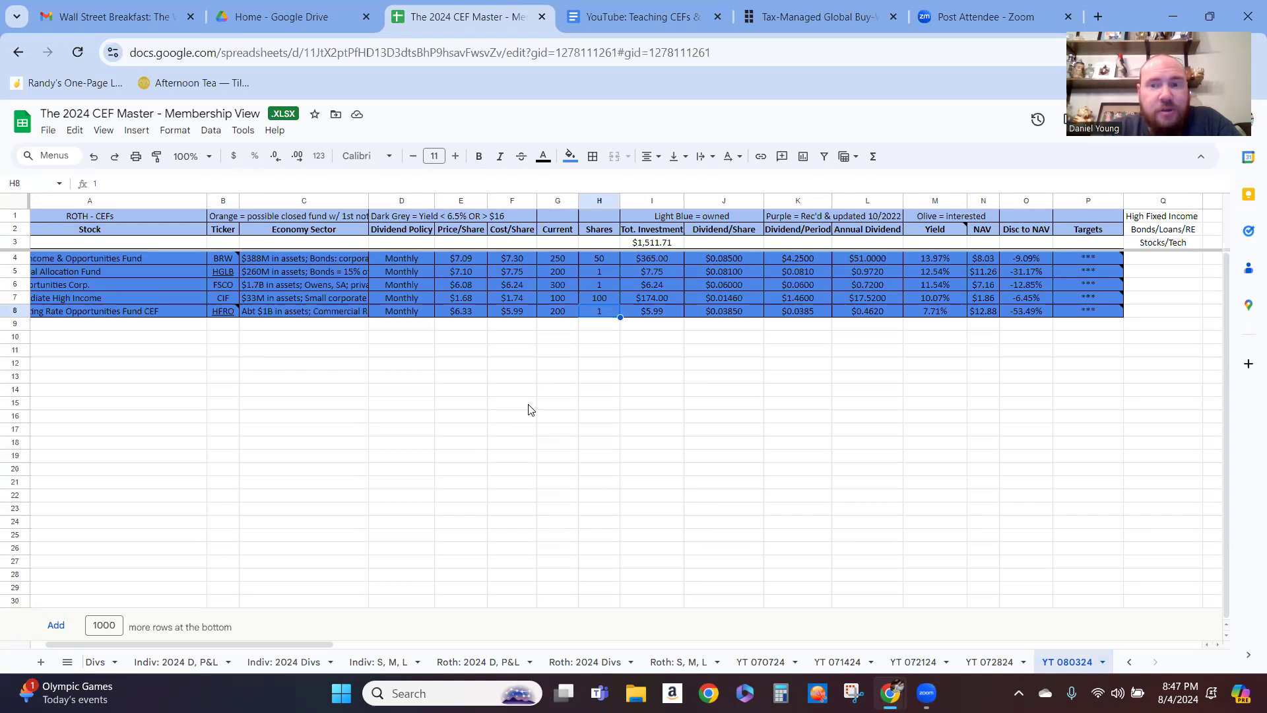
click(651, 378)
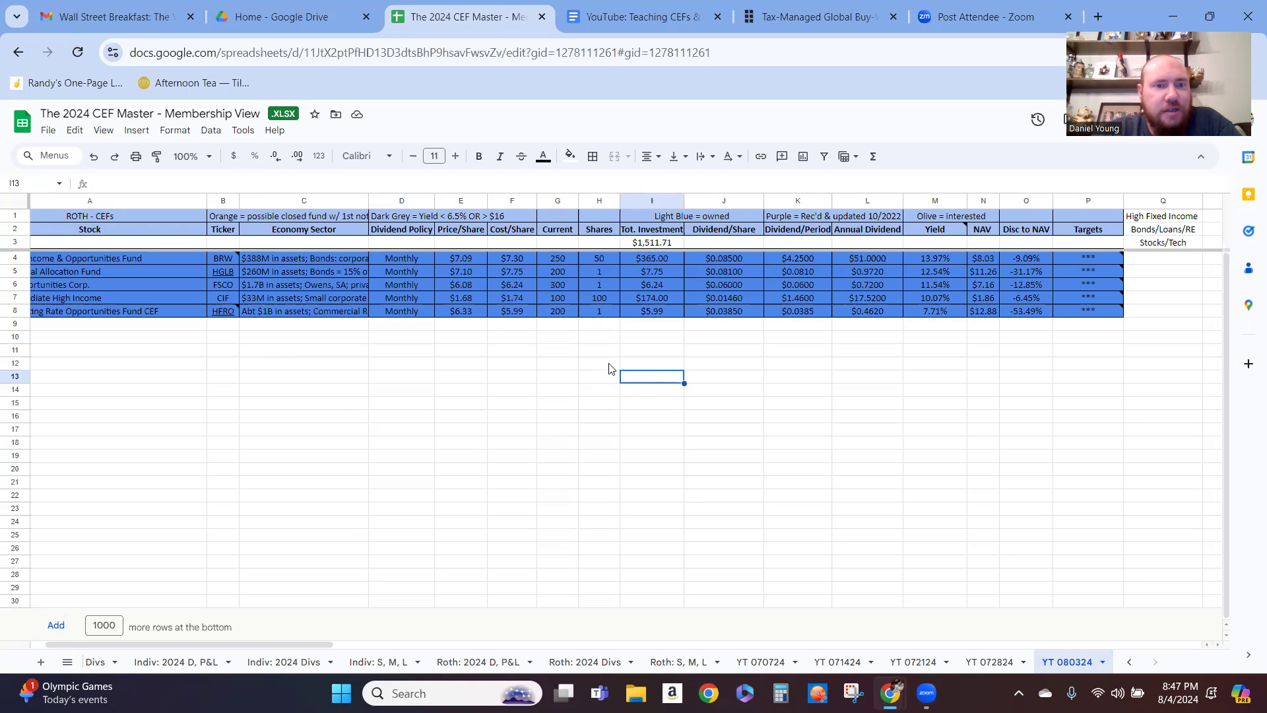
click(606, 262)
click(606, 299)
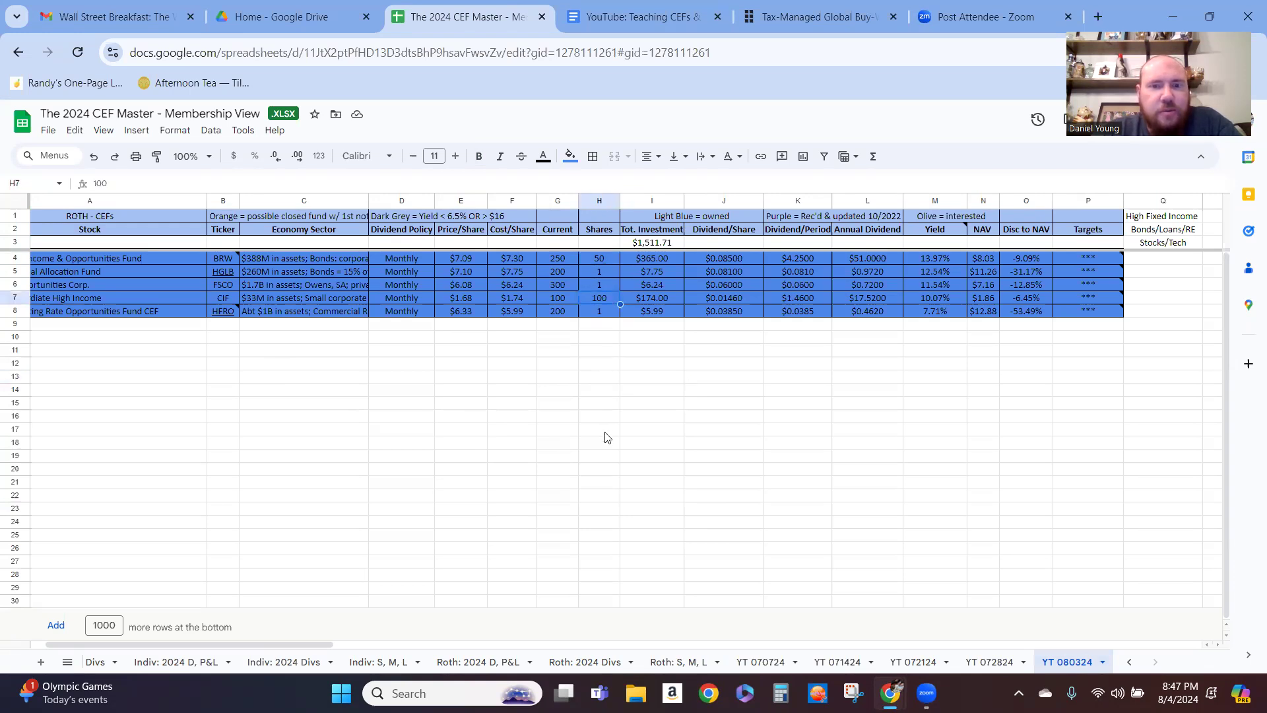
Compare the Current Value entries of NBXG and FAX on the Indiv: 2024 D, P&L sheet.
click(175, 662)
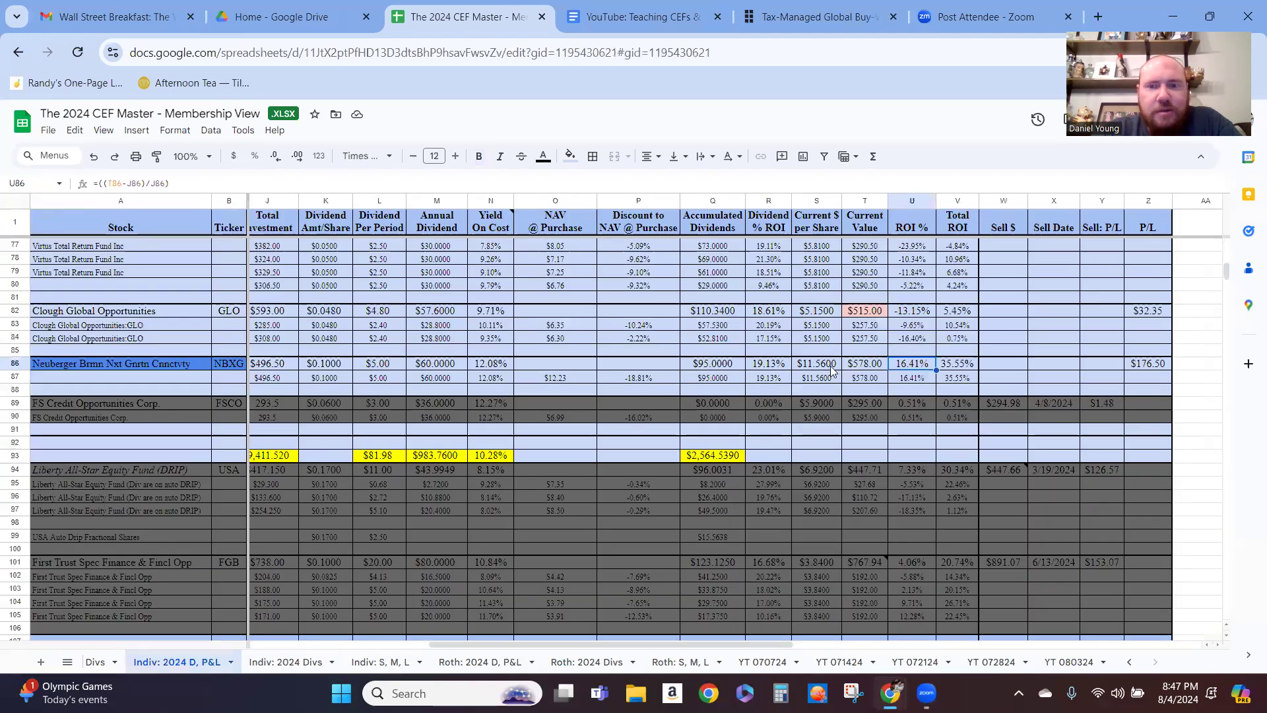
click(866, 364)
scroll(772, 426, up, 10)
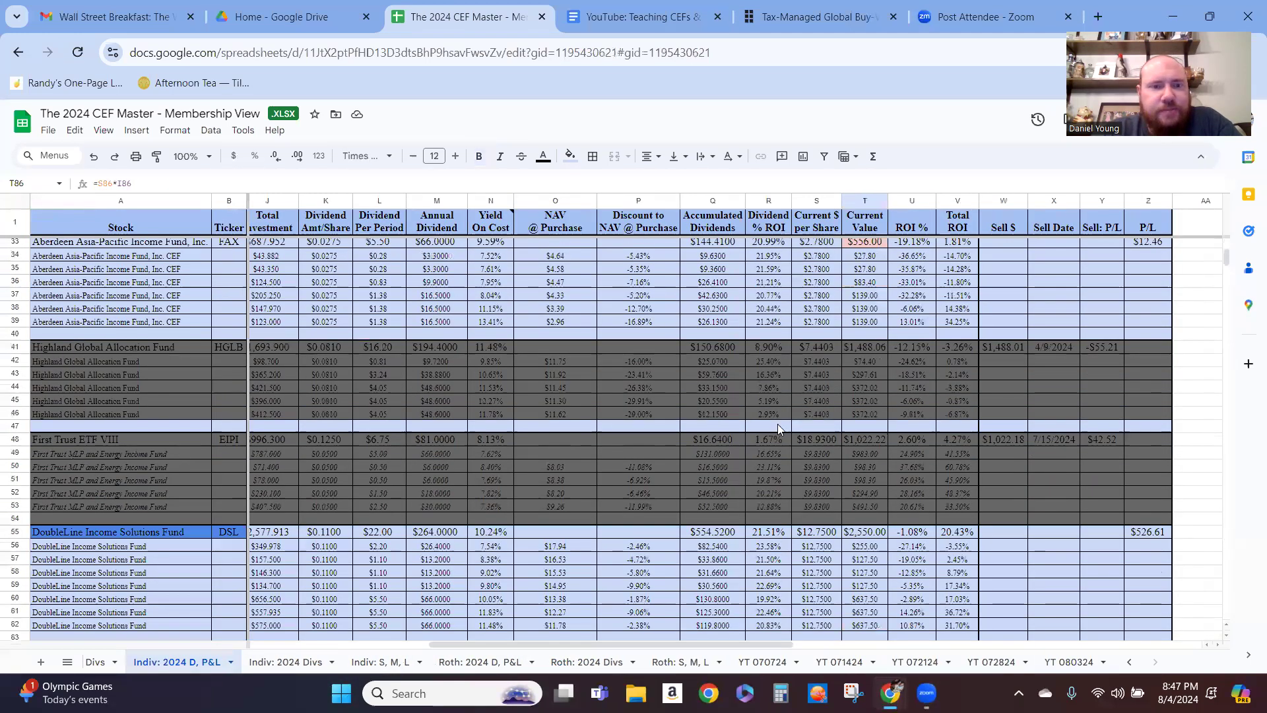
scroll(778, 427, up, 8)
click(858, 571)
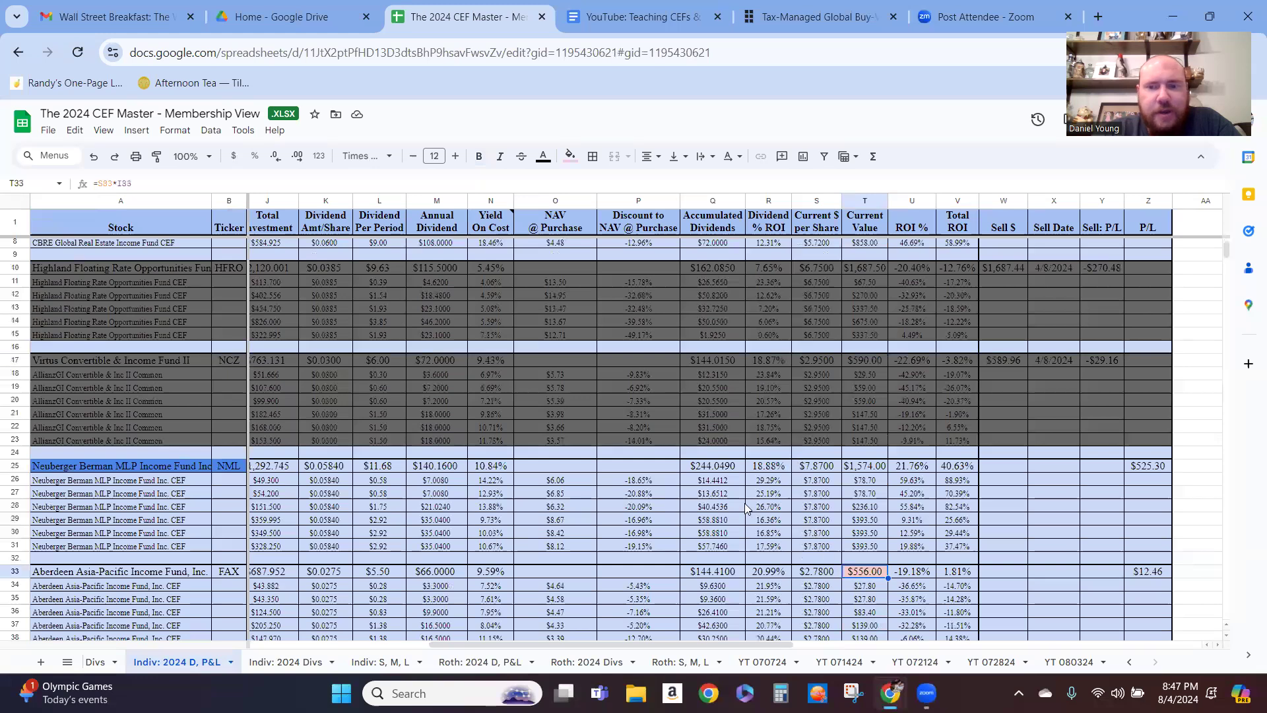
scroll(739, 515, down, 6)
Glance at the Roth: 2024 D, P&L sheet and review the total investment entries from CIF up to BRW on YT 080324.
click(488, 662)
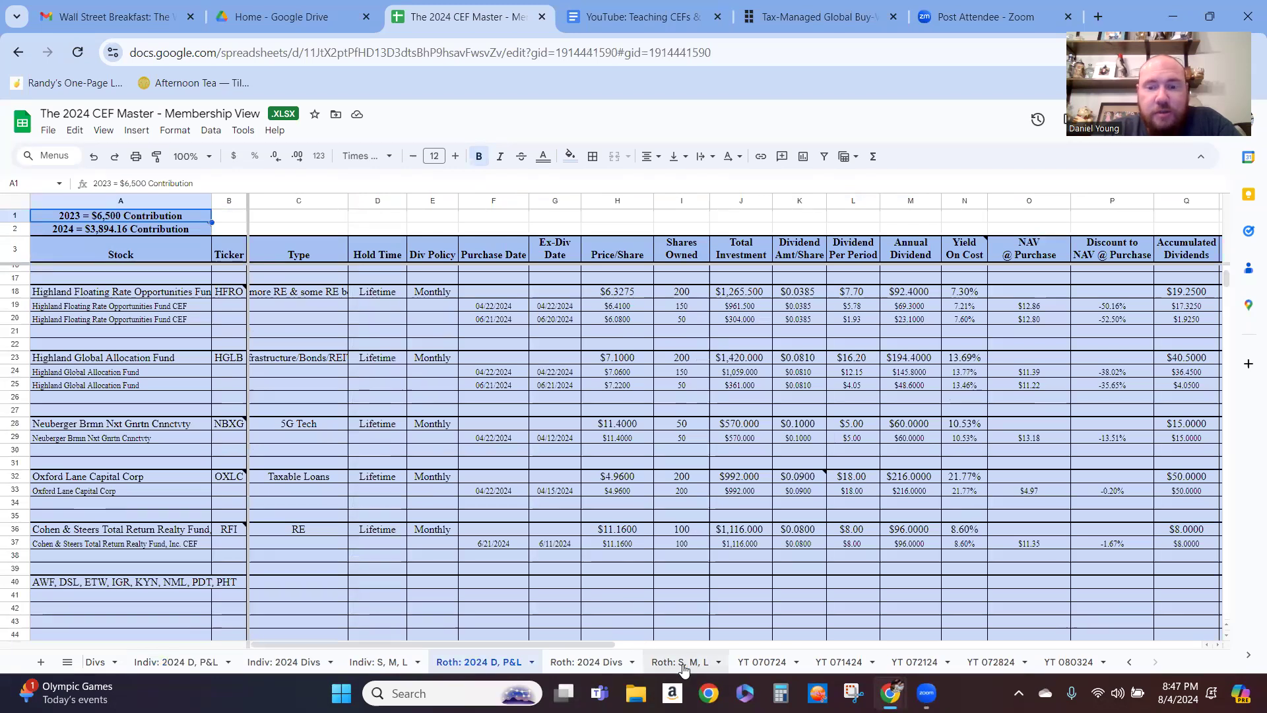
click(1066, 662)
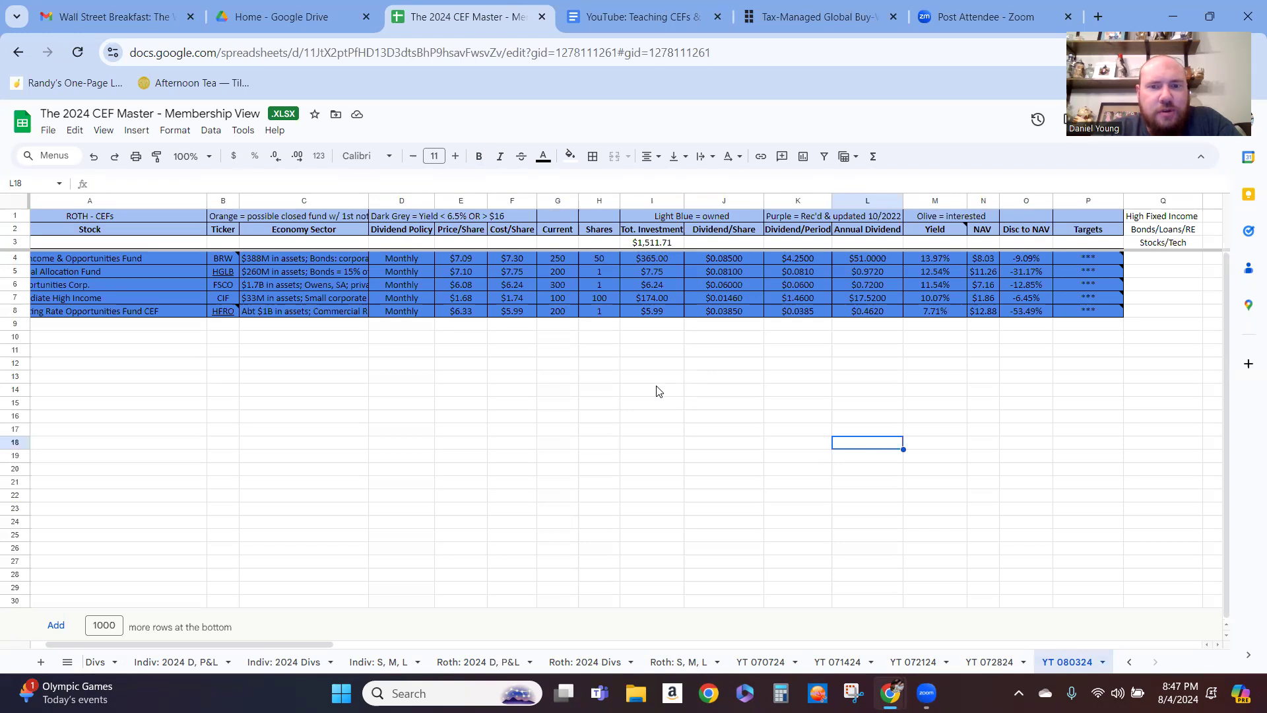
click(647, 300)
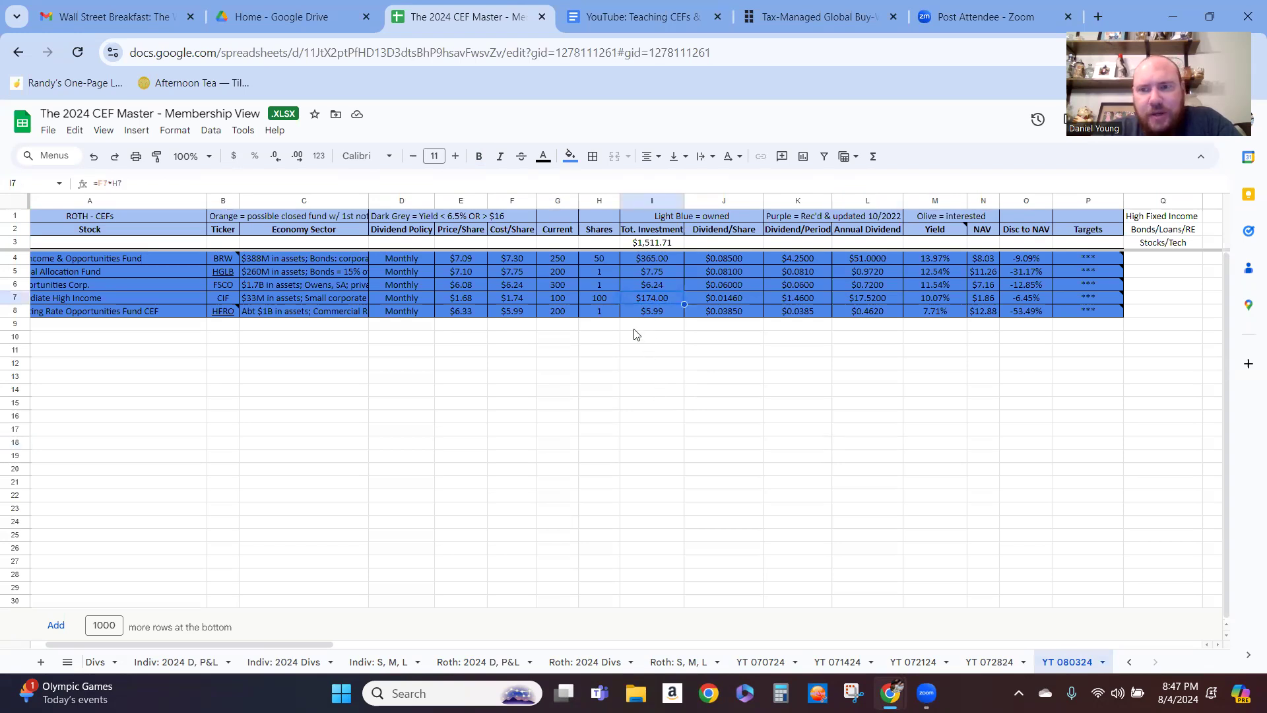
key(Up)
key(Up)
key(Up)
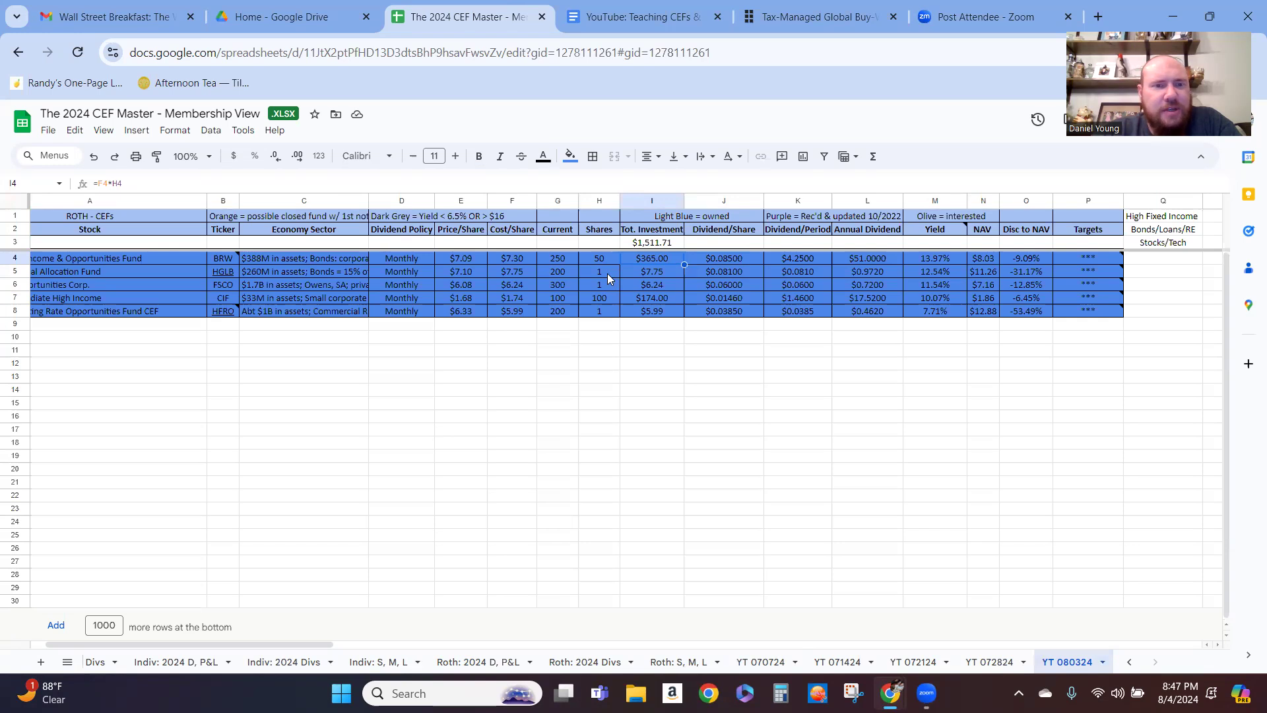
click(644, 338)
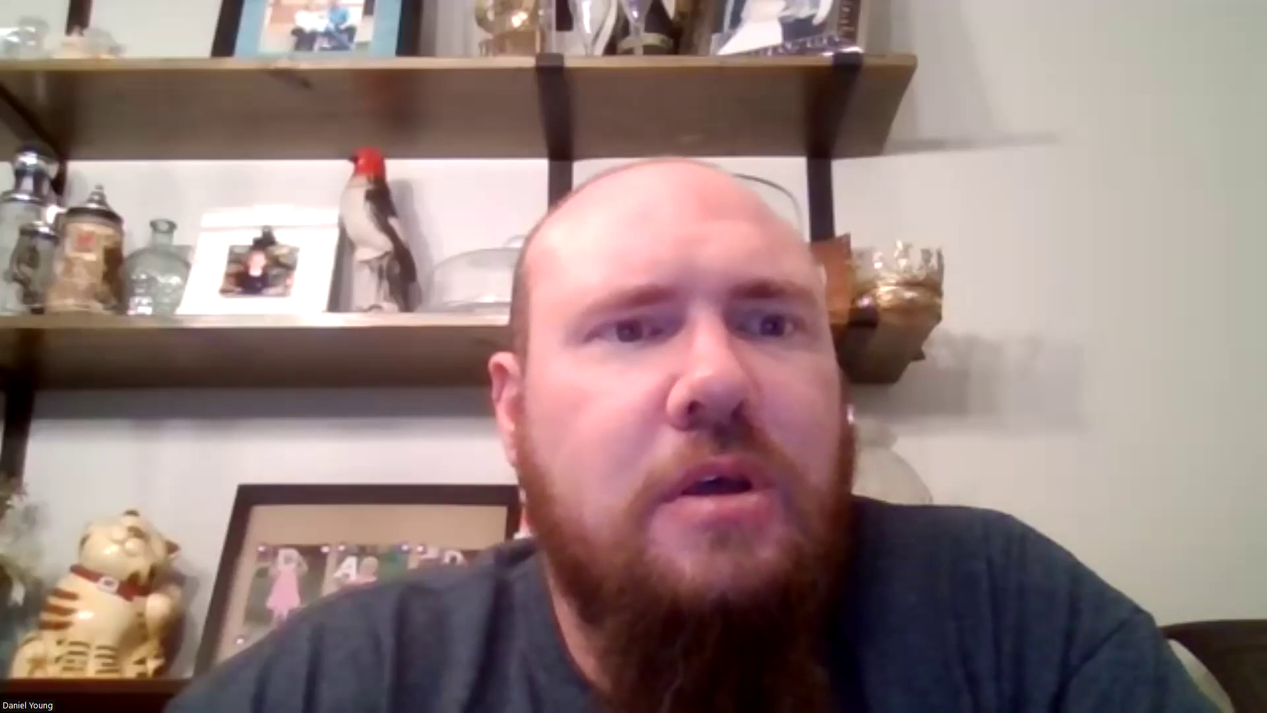